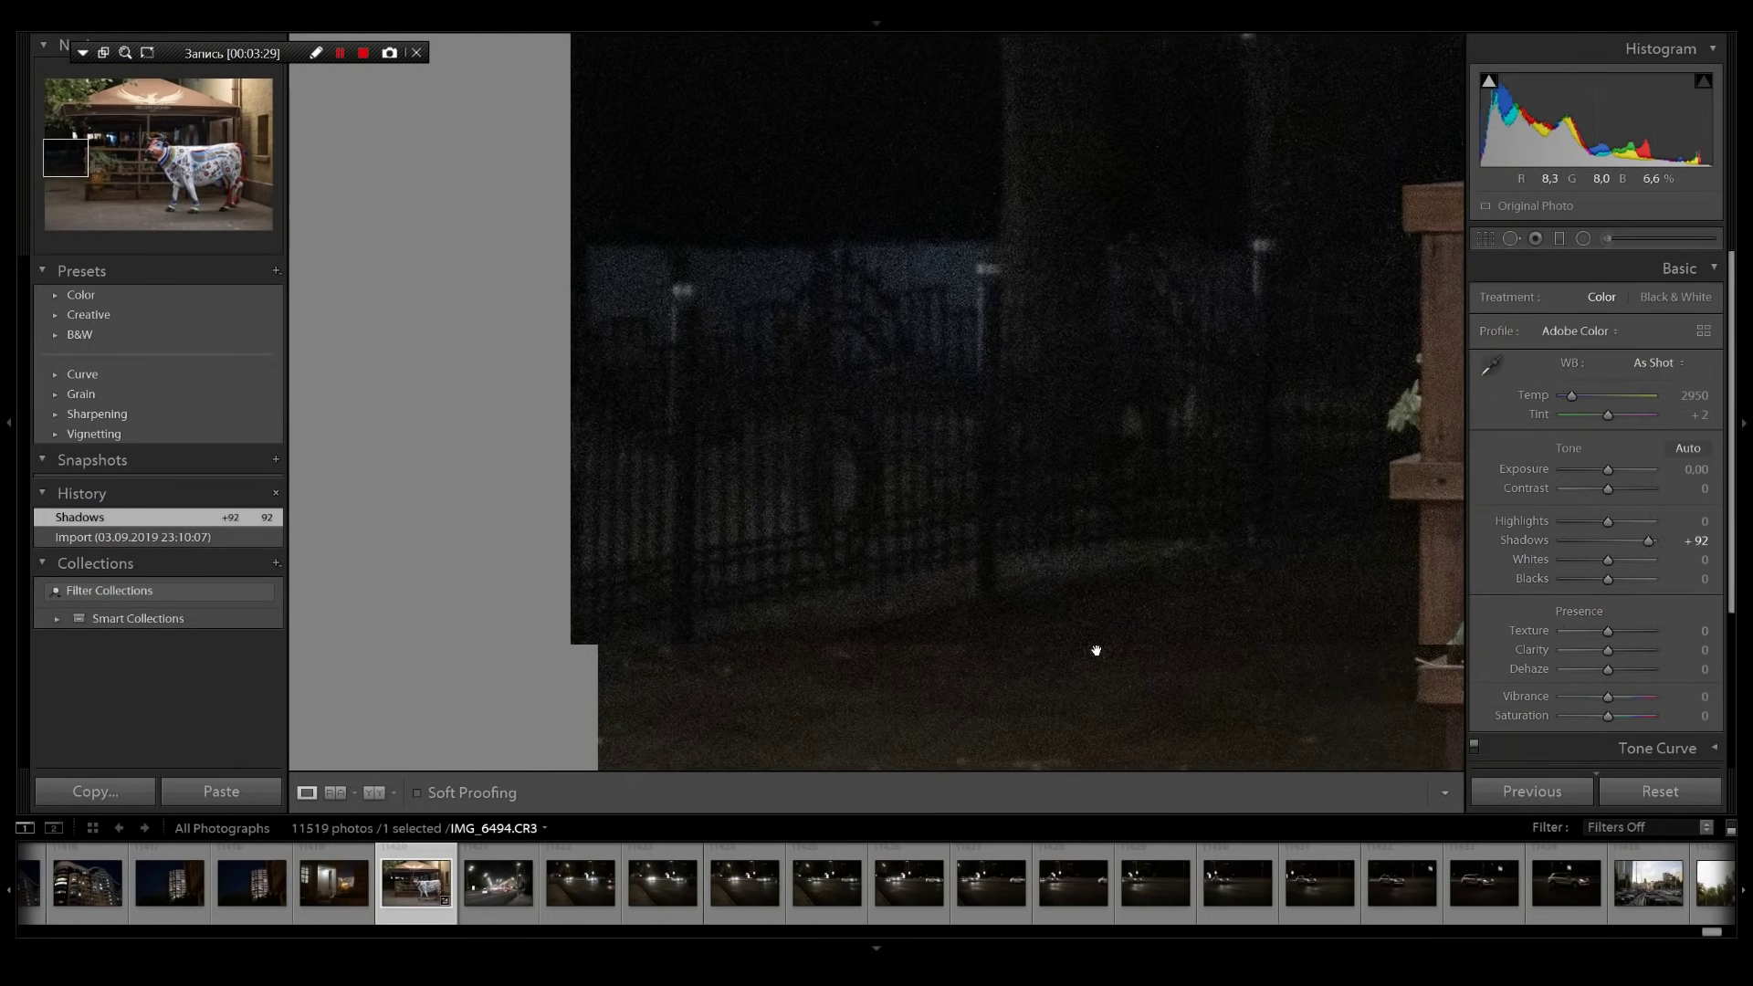
Raise the shadows of the painted cow photo to +100 and inspect the noise in its dark areas up close
mouse_move(1650, 539)
left_mouse_down()
mouse_move(1667, 543)
mouse_move(1631, 546)
mouse_move(1665, 551)
left_mouse_up()
left_click_drag(1315, 105, 1209, 572)
left_click(1199, 601)
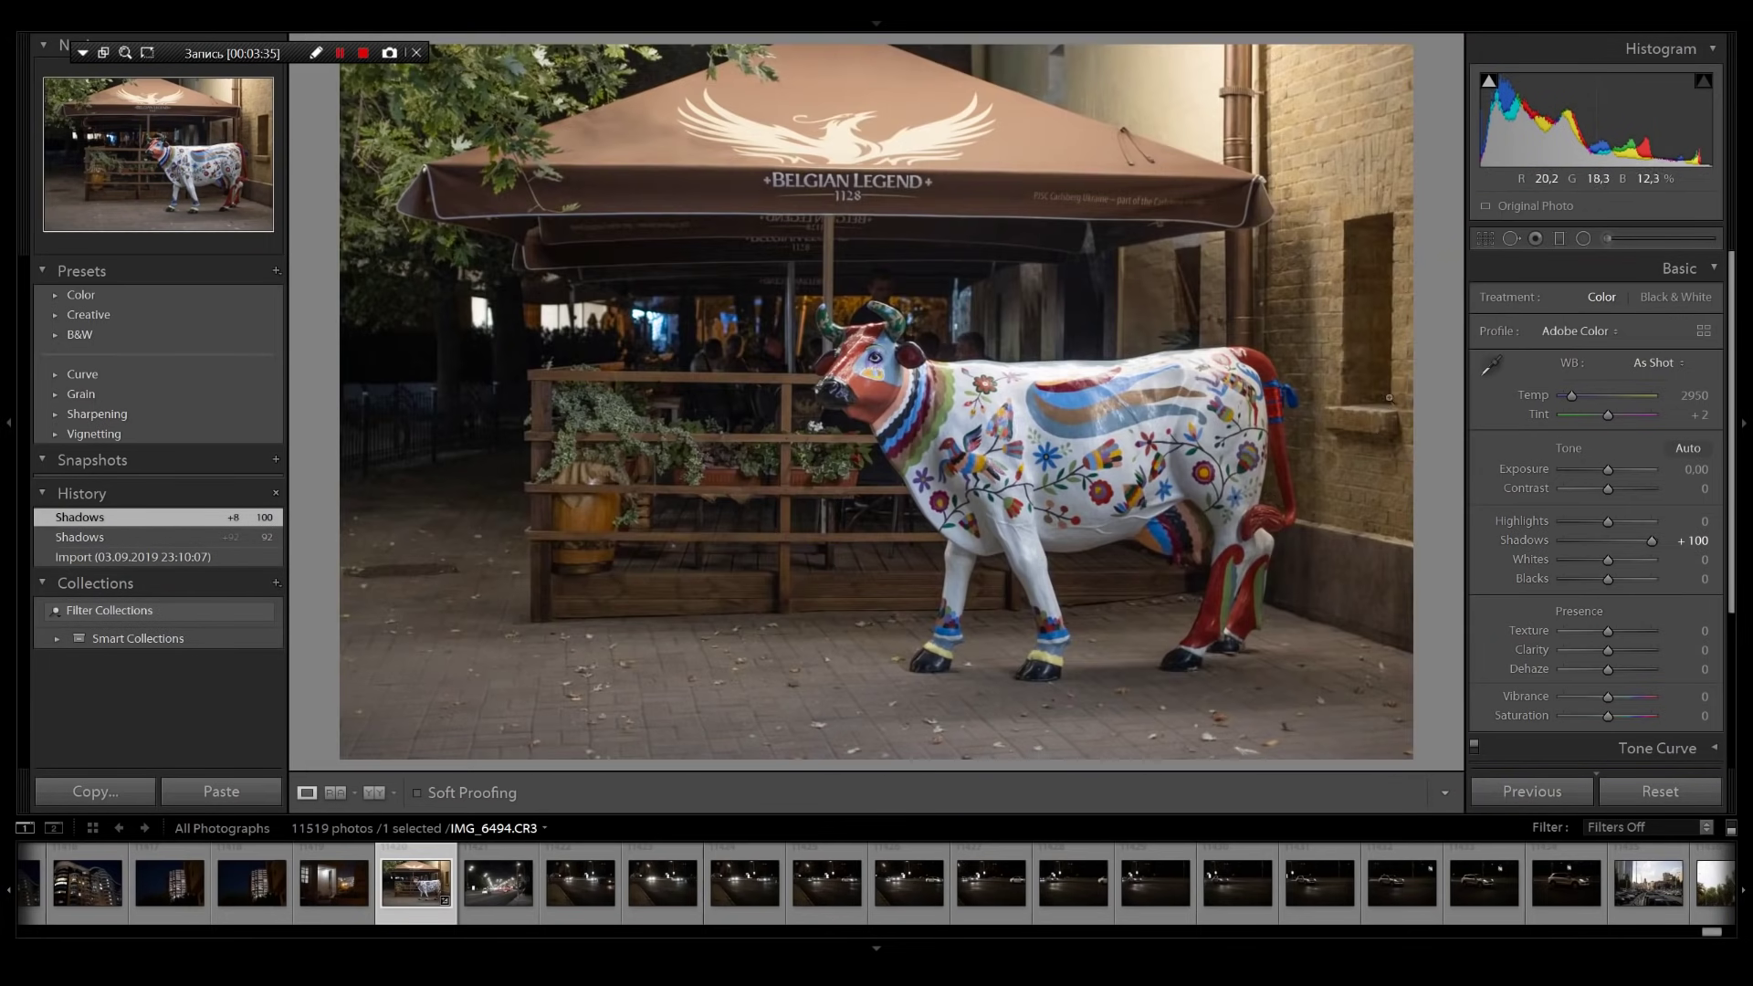
left_click(1184, 339)
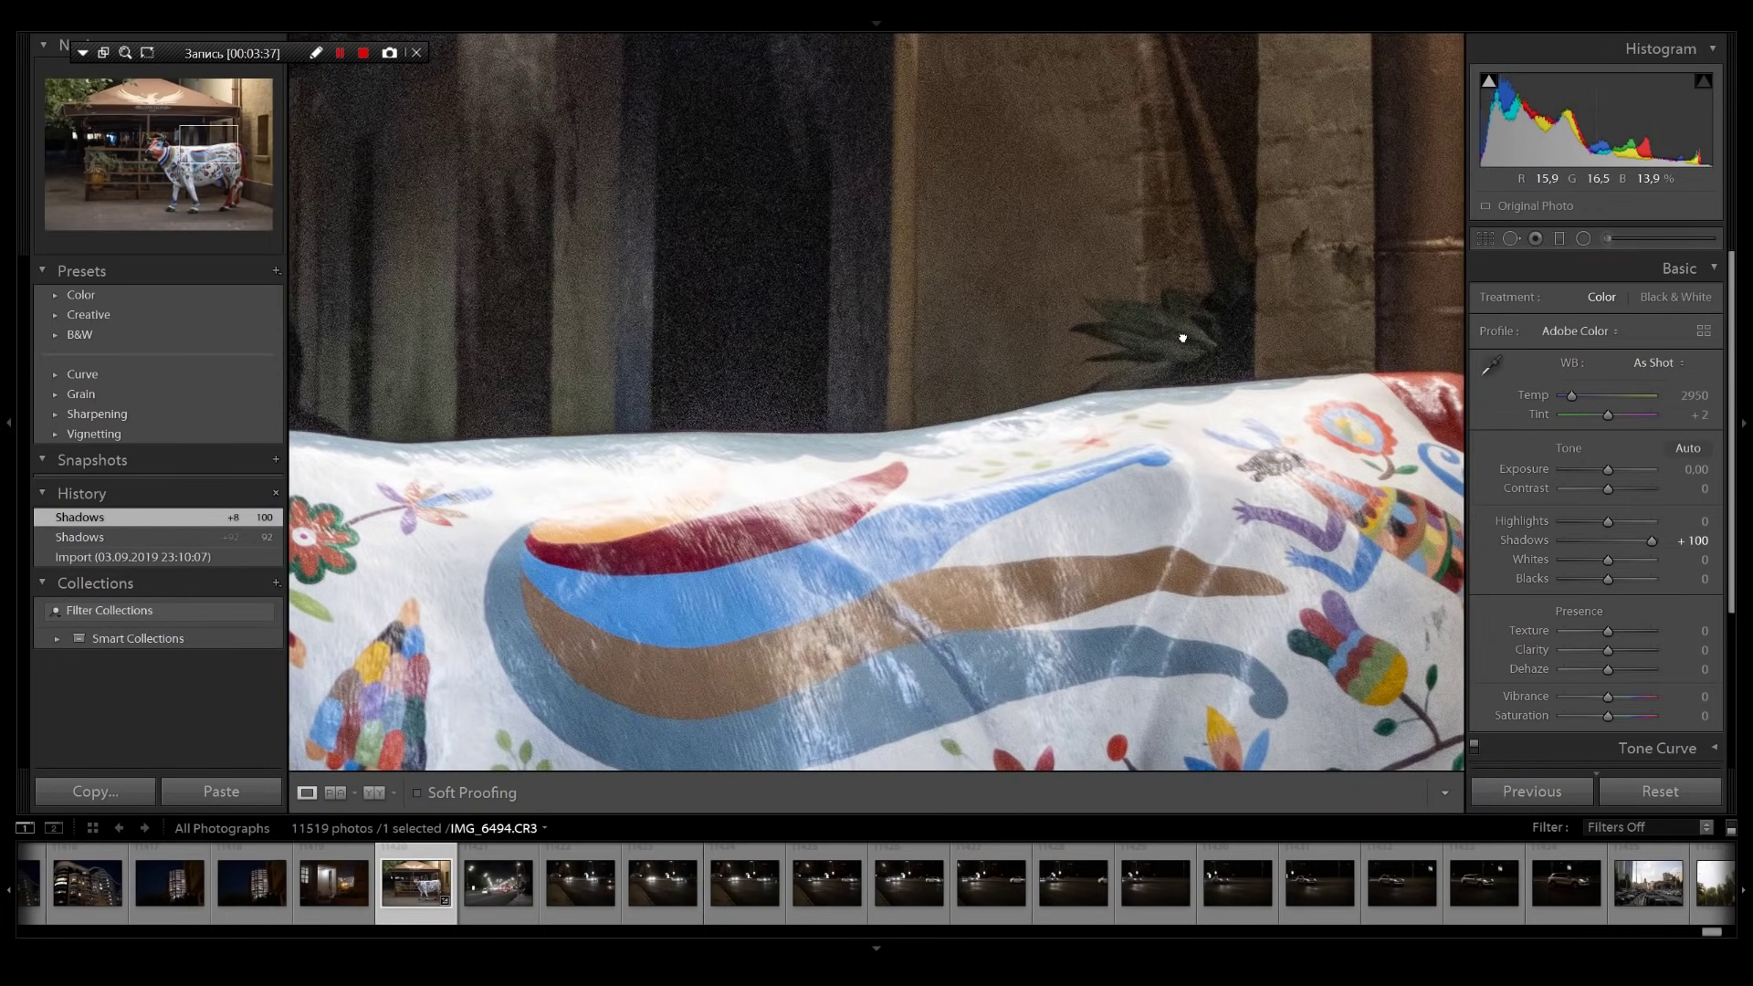
left_click(1182, 339)
Set shadows to +78, highlights to −27, exposure to +0.58 and texture to +10, then check the dark fence area up close
left_click_drag(1647, 541, 1609, 473)
left_click(1612, 639)
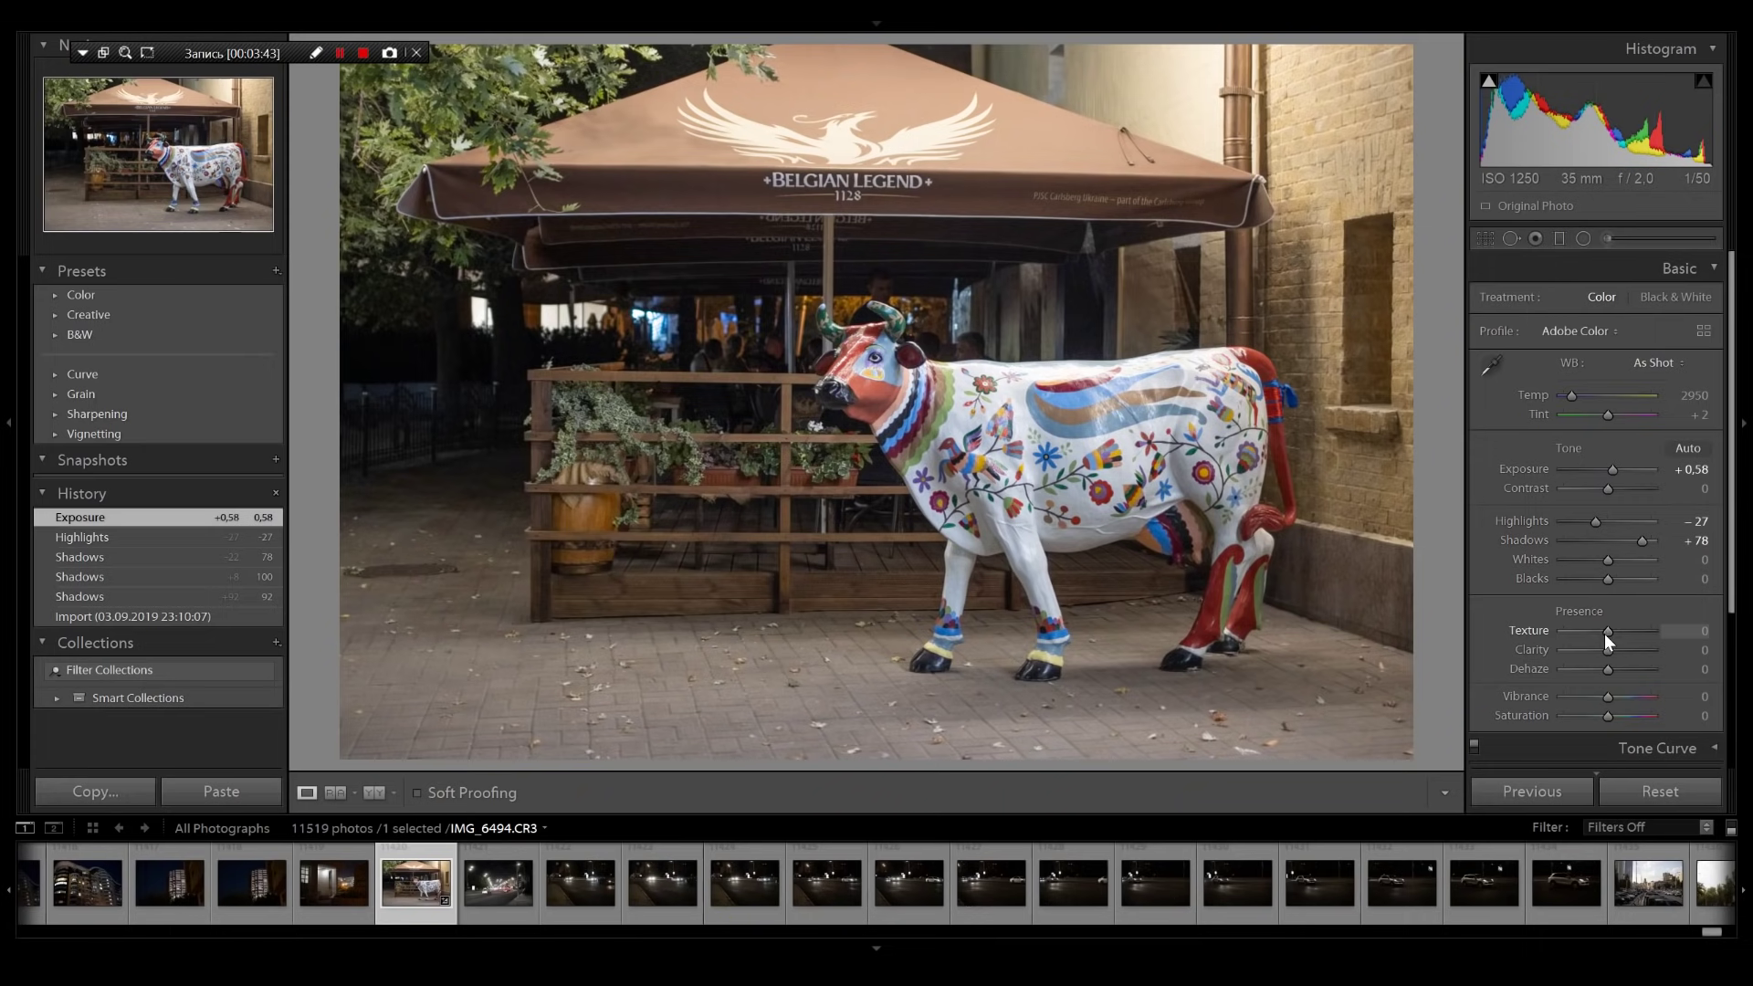
left_click_drag(492, 379, 750, 248)
left_click_drag(924, 459, 810, 825)
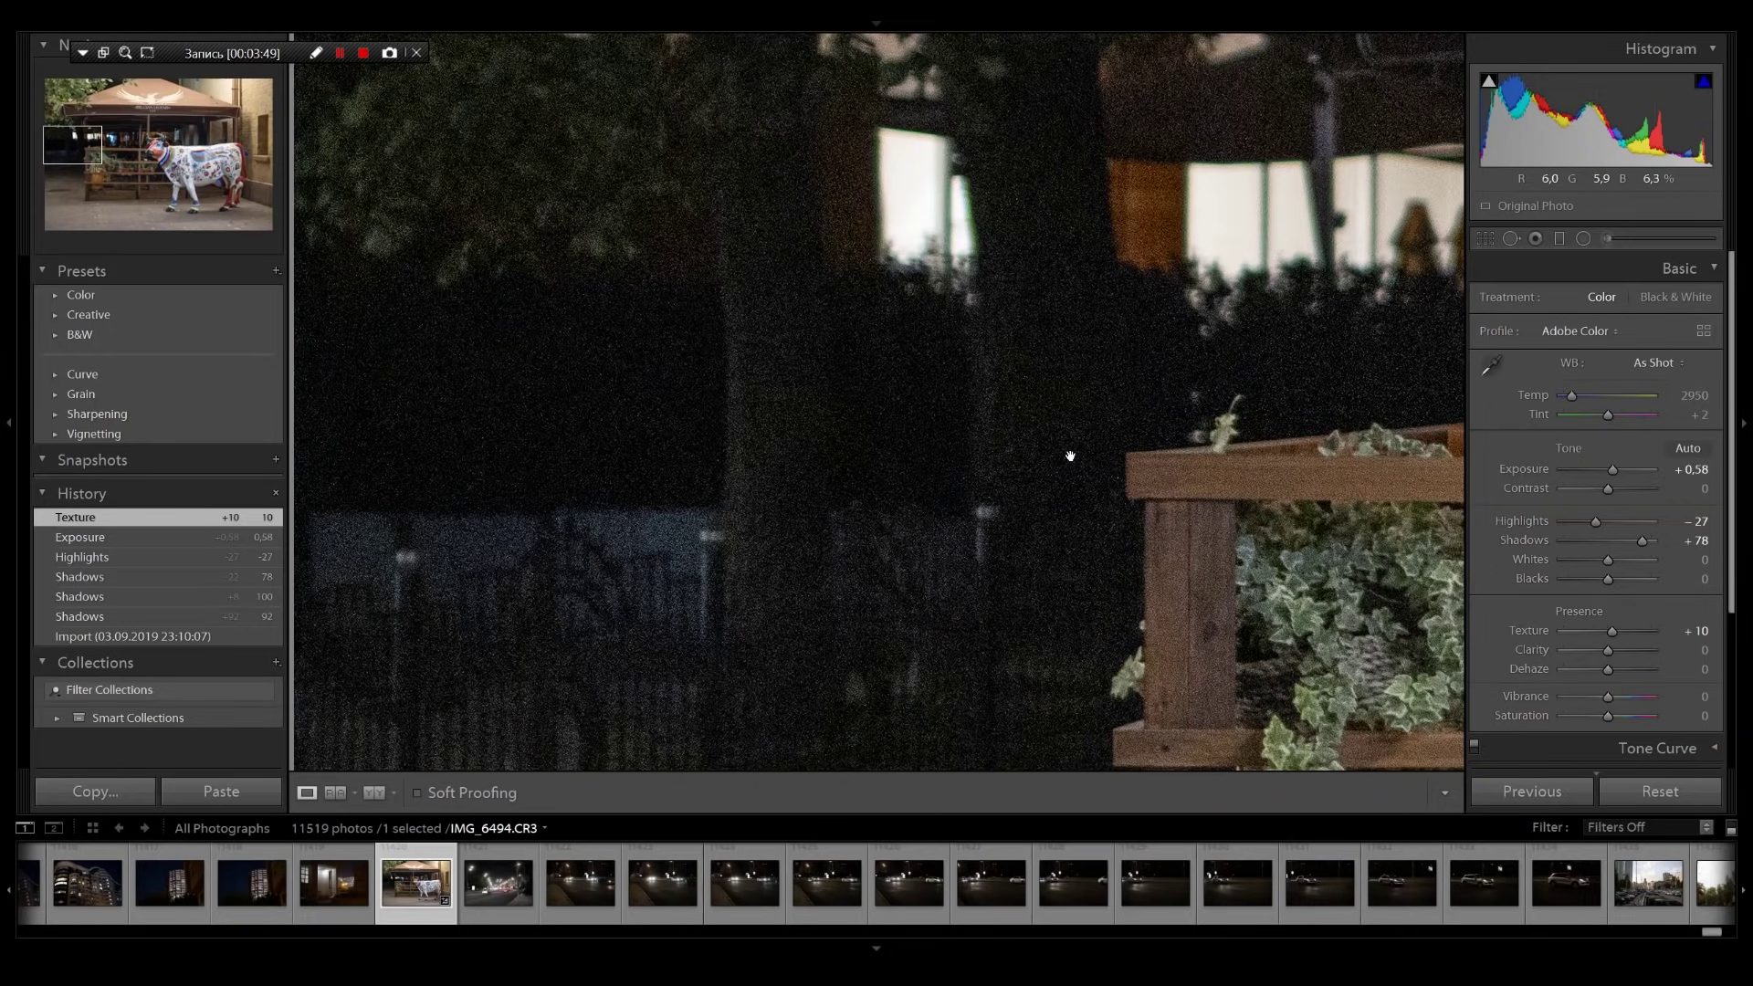
Try the shadows at +100, lower them to +55, and check the cow's legs and body at close range
left_click_drag(1644, 542, 1681, 546)
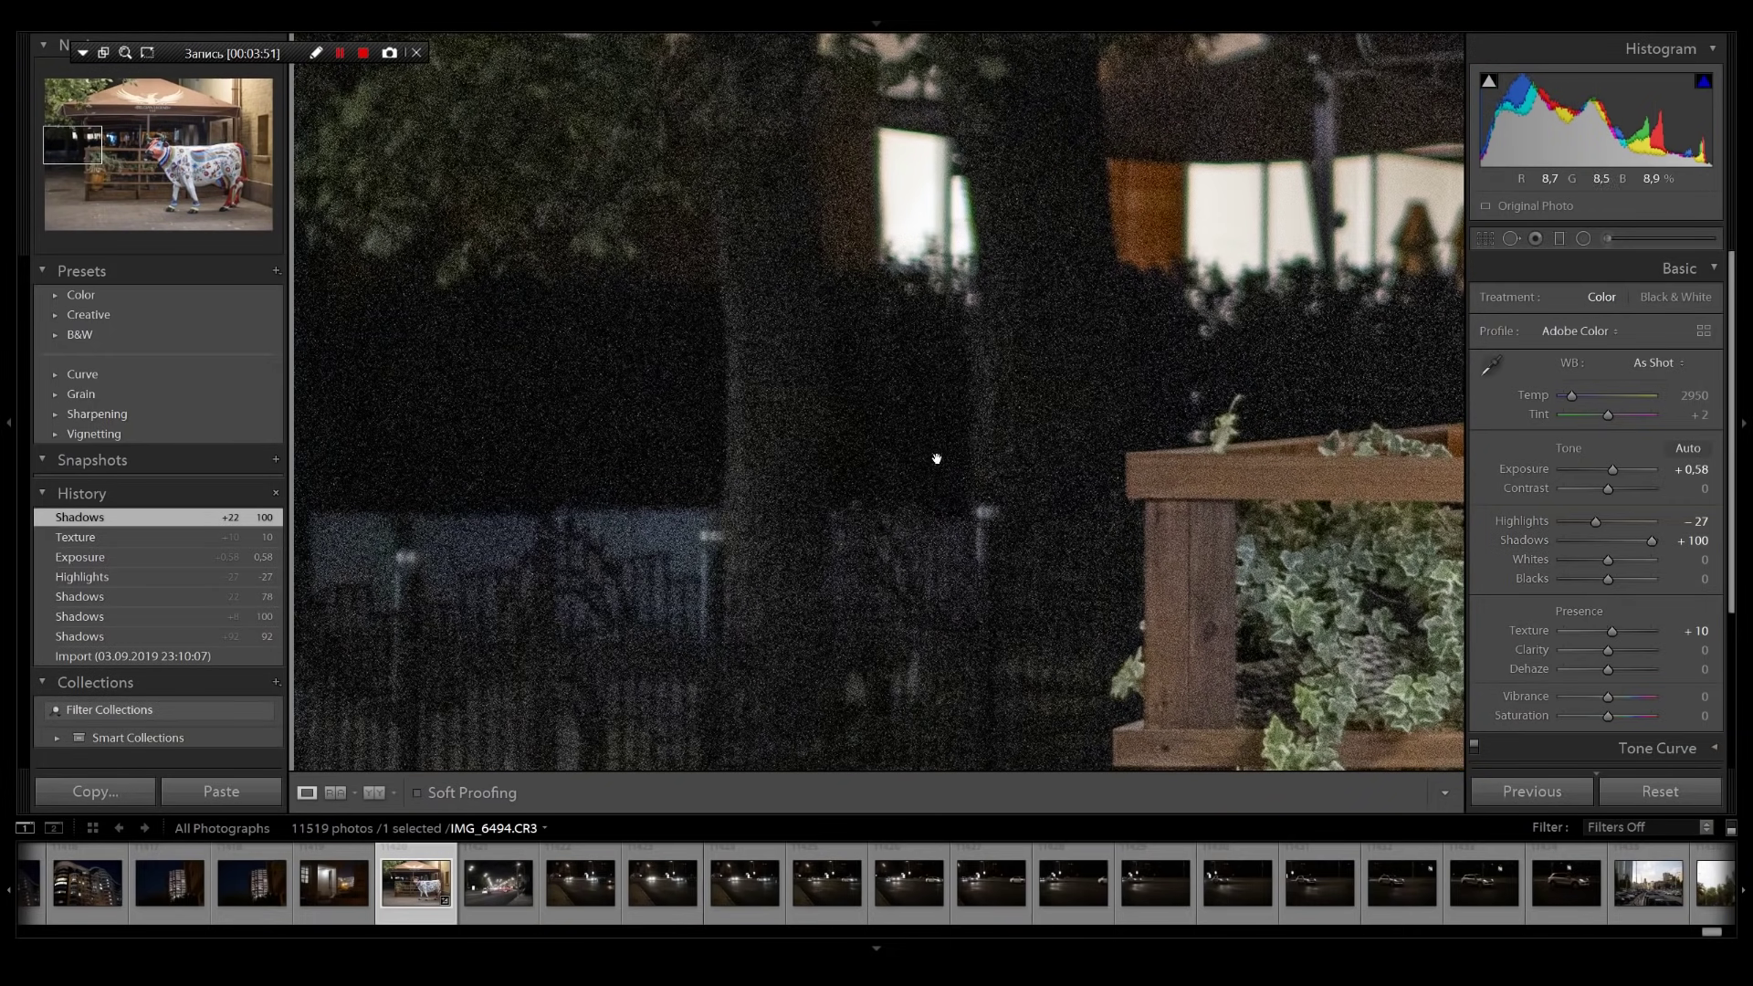
left_click(1033, 565)
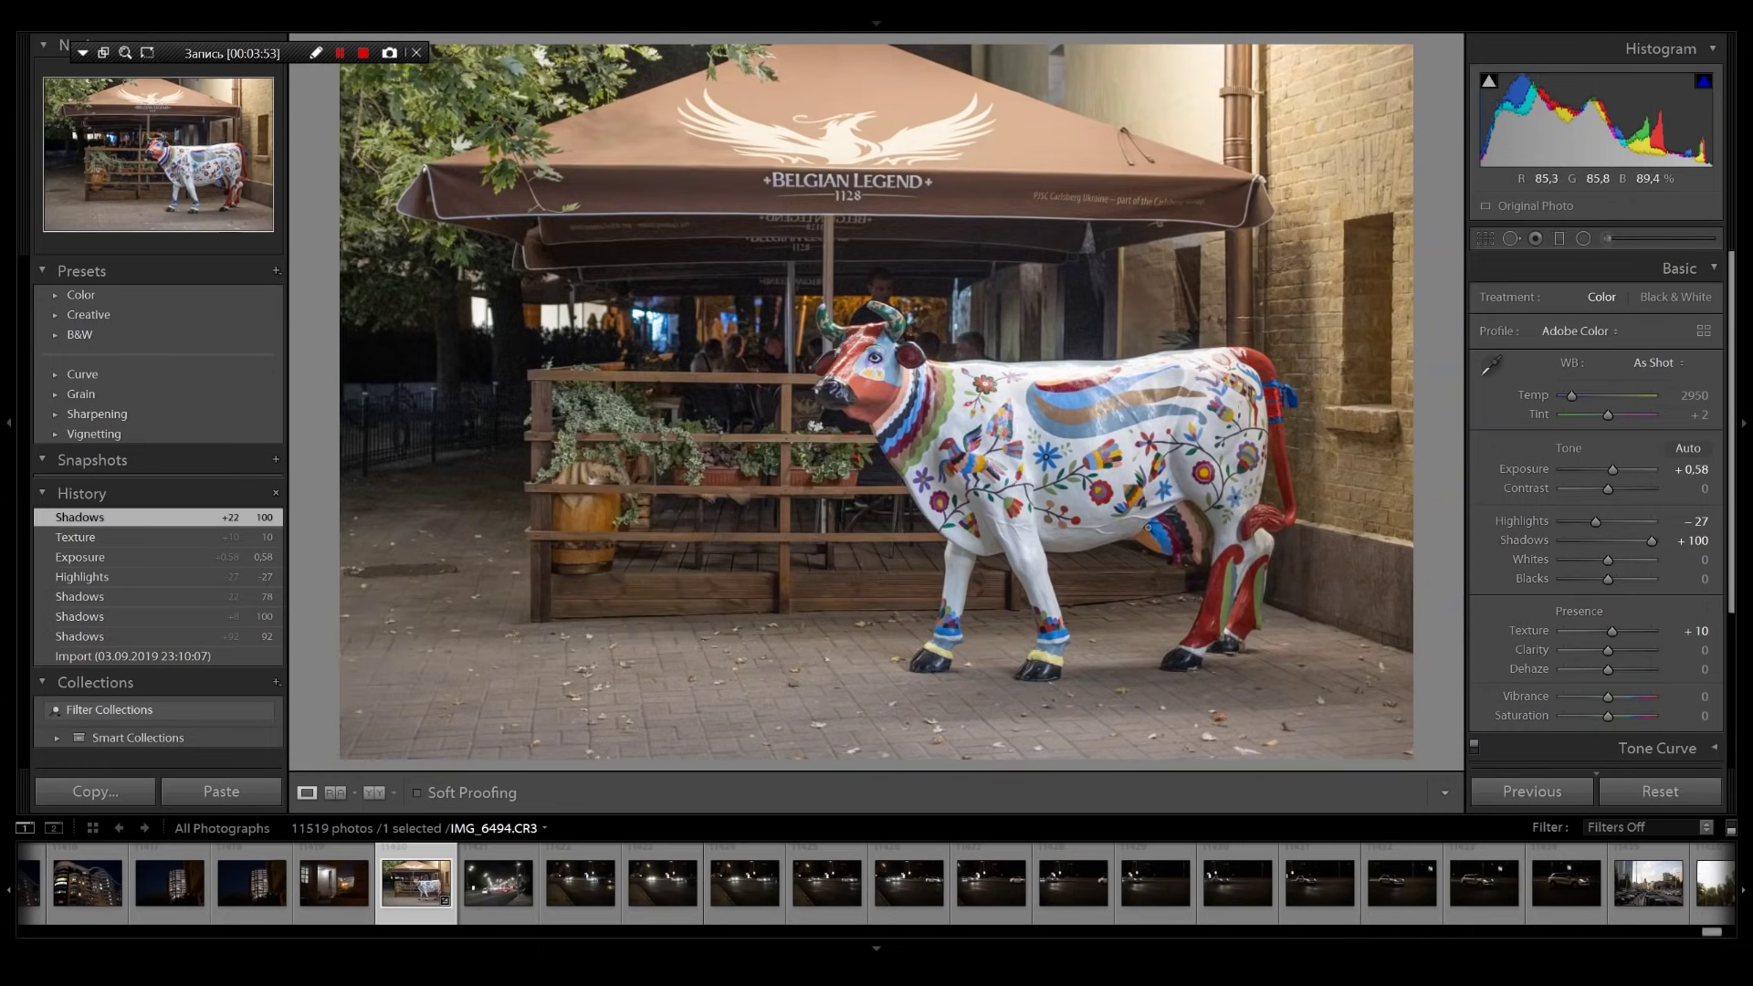
left_click_drag(1651, 552, 1631, 544)
left_click(1182, 644)
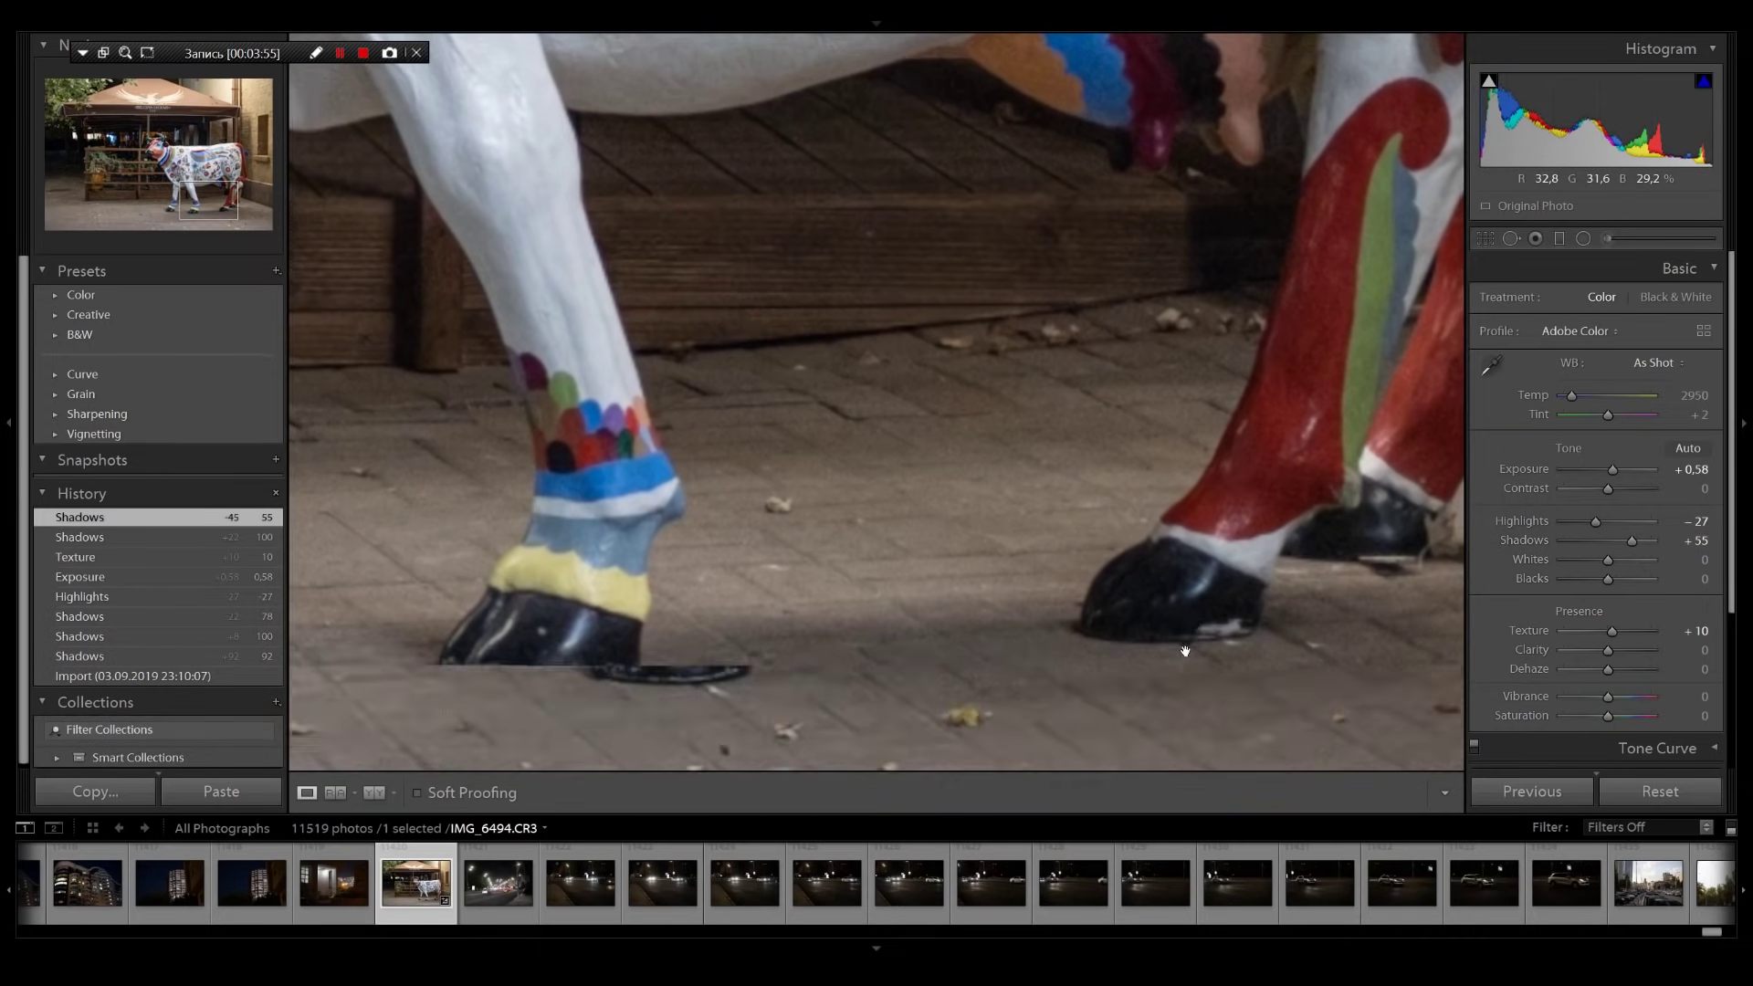
left_click_drag(1286, 328, 1304, 812)
left_click(1185, 442)
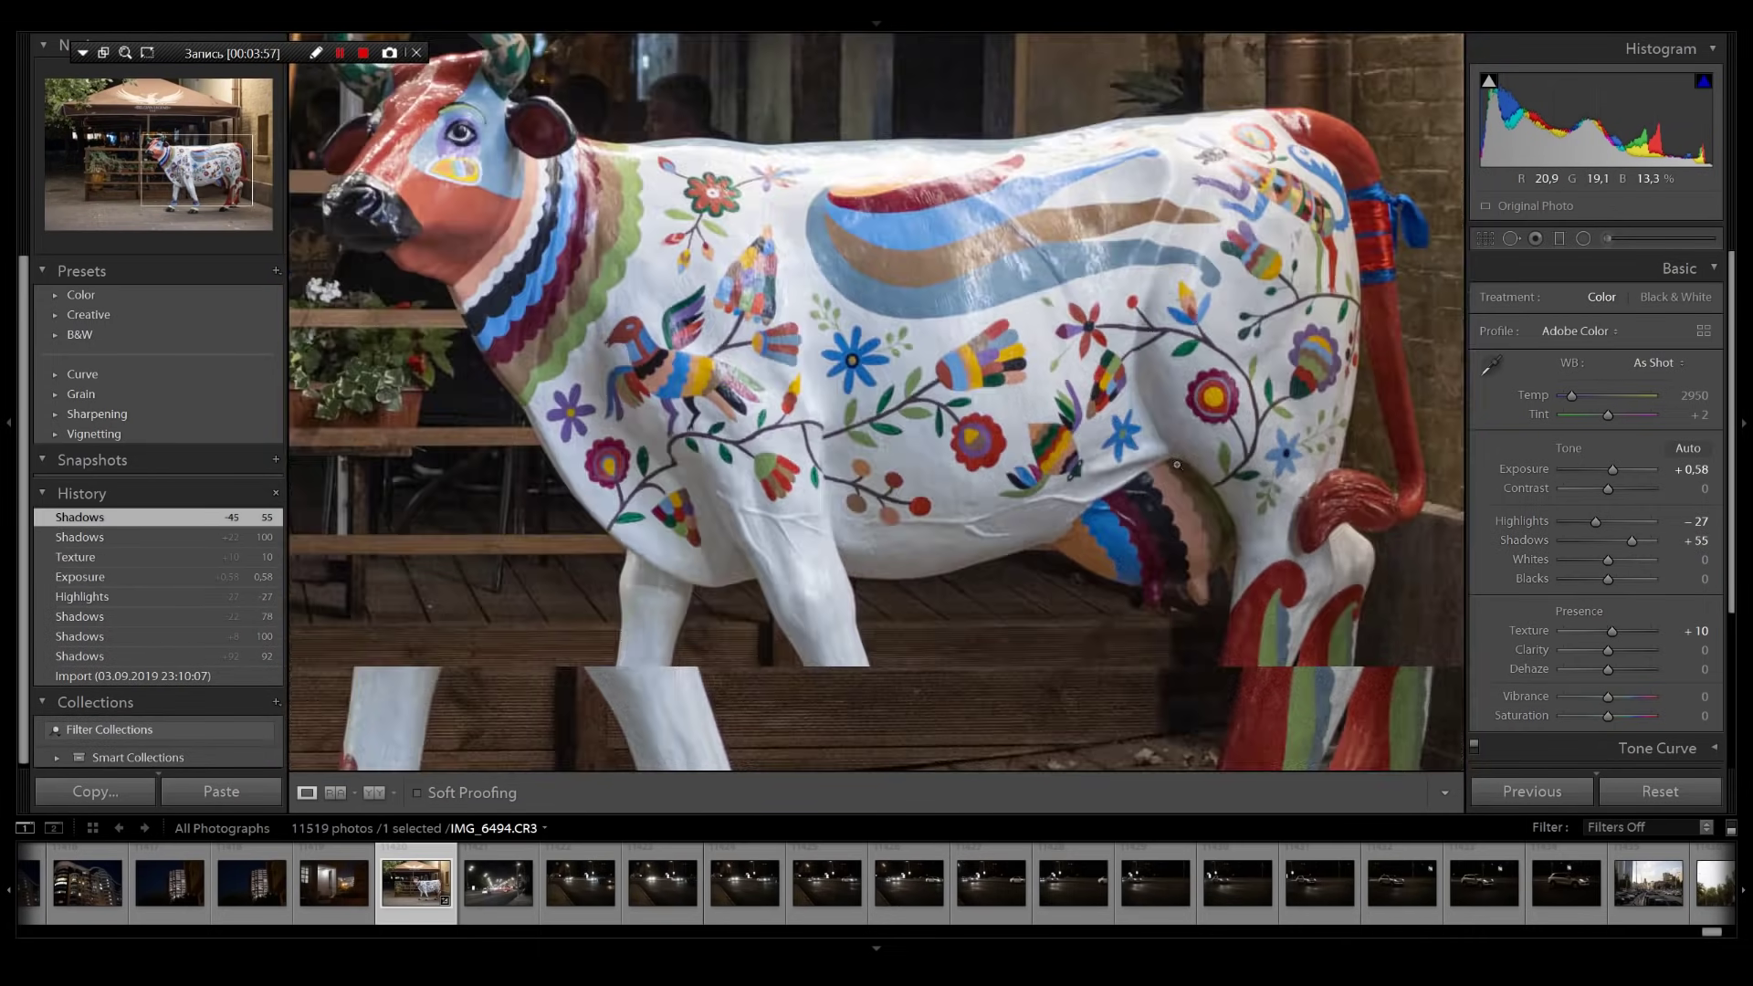
Set clarity to +30, shadows to +19, highlights to −13, exposure to +0.66 and contrast to +16 on the cow photo
left_click_drag(1607, 650, 1621, 650)
left_click(888, 399)
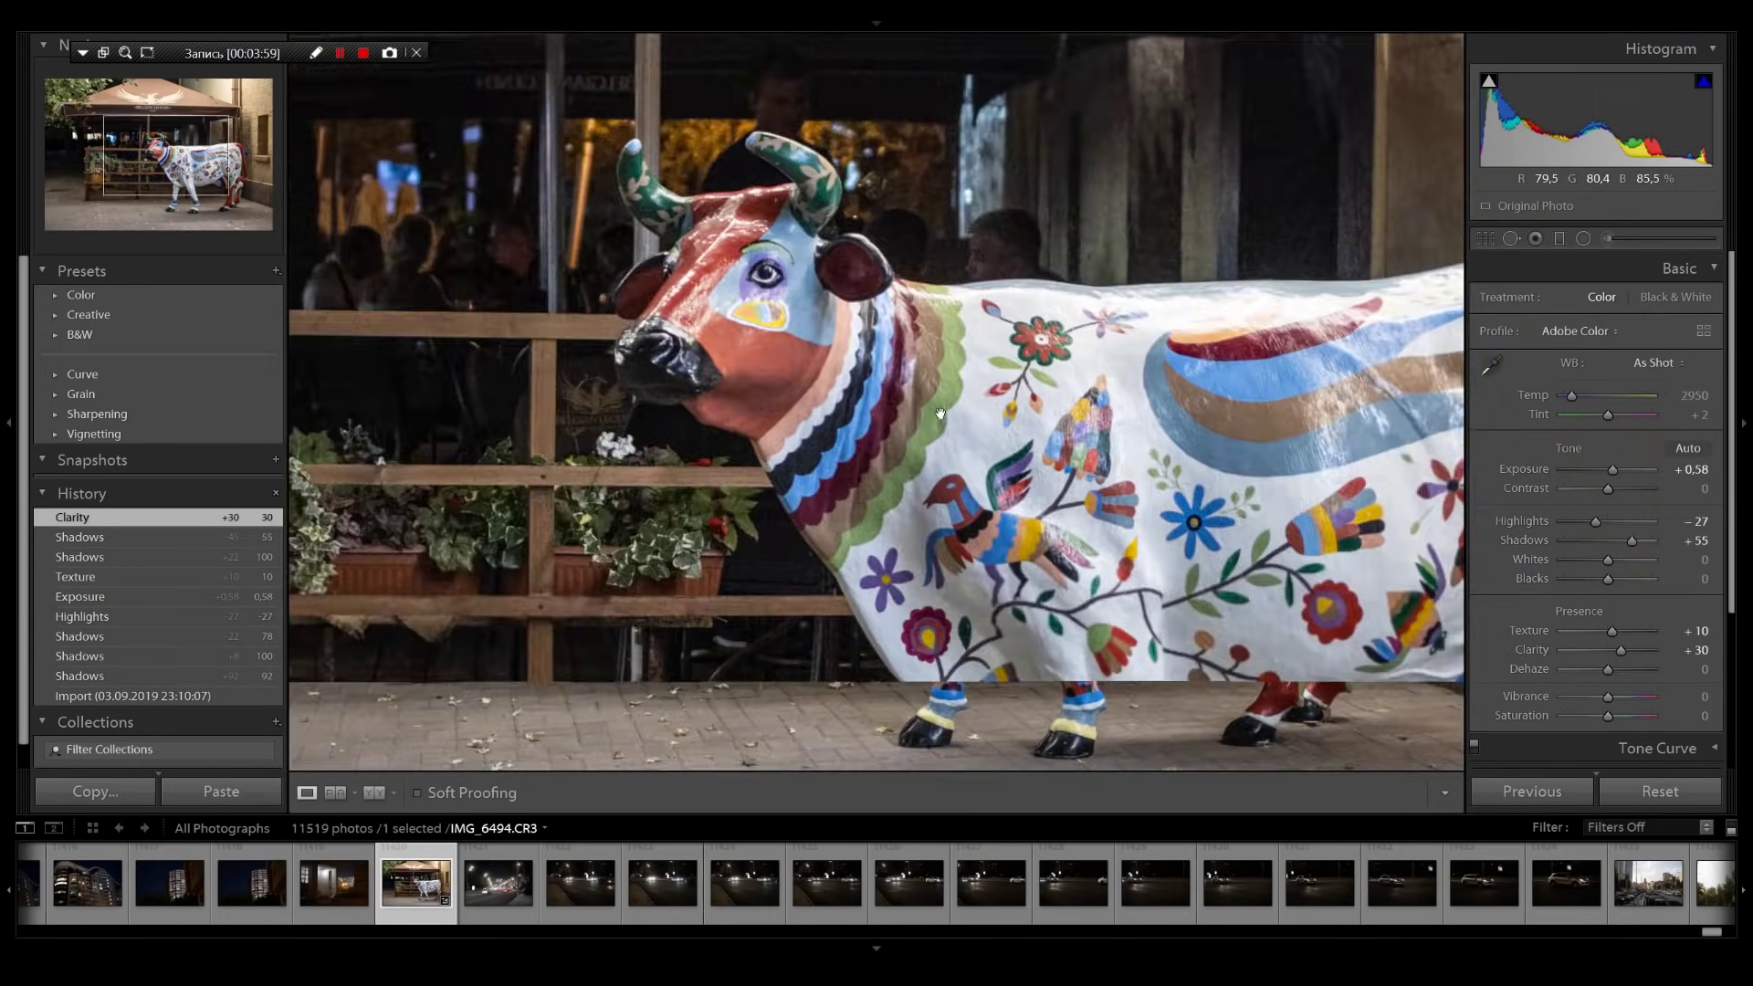
left_click_drag(704, 356, 998, 613)
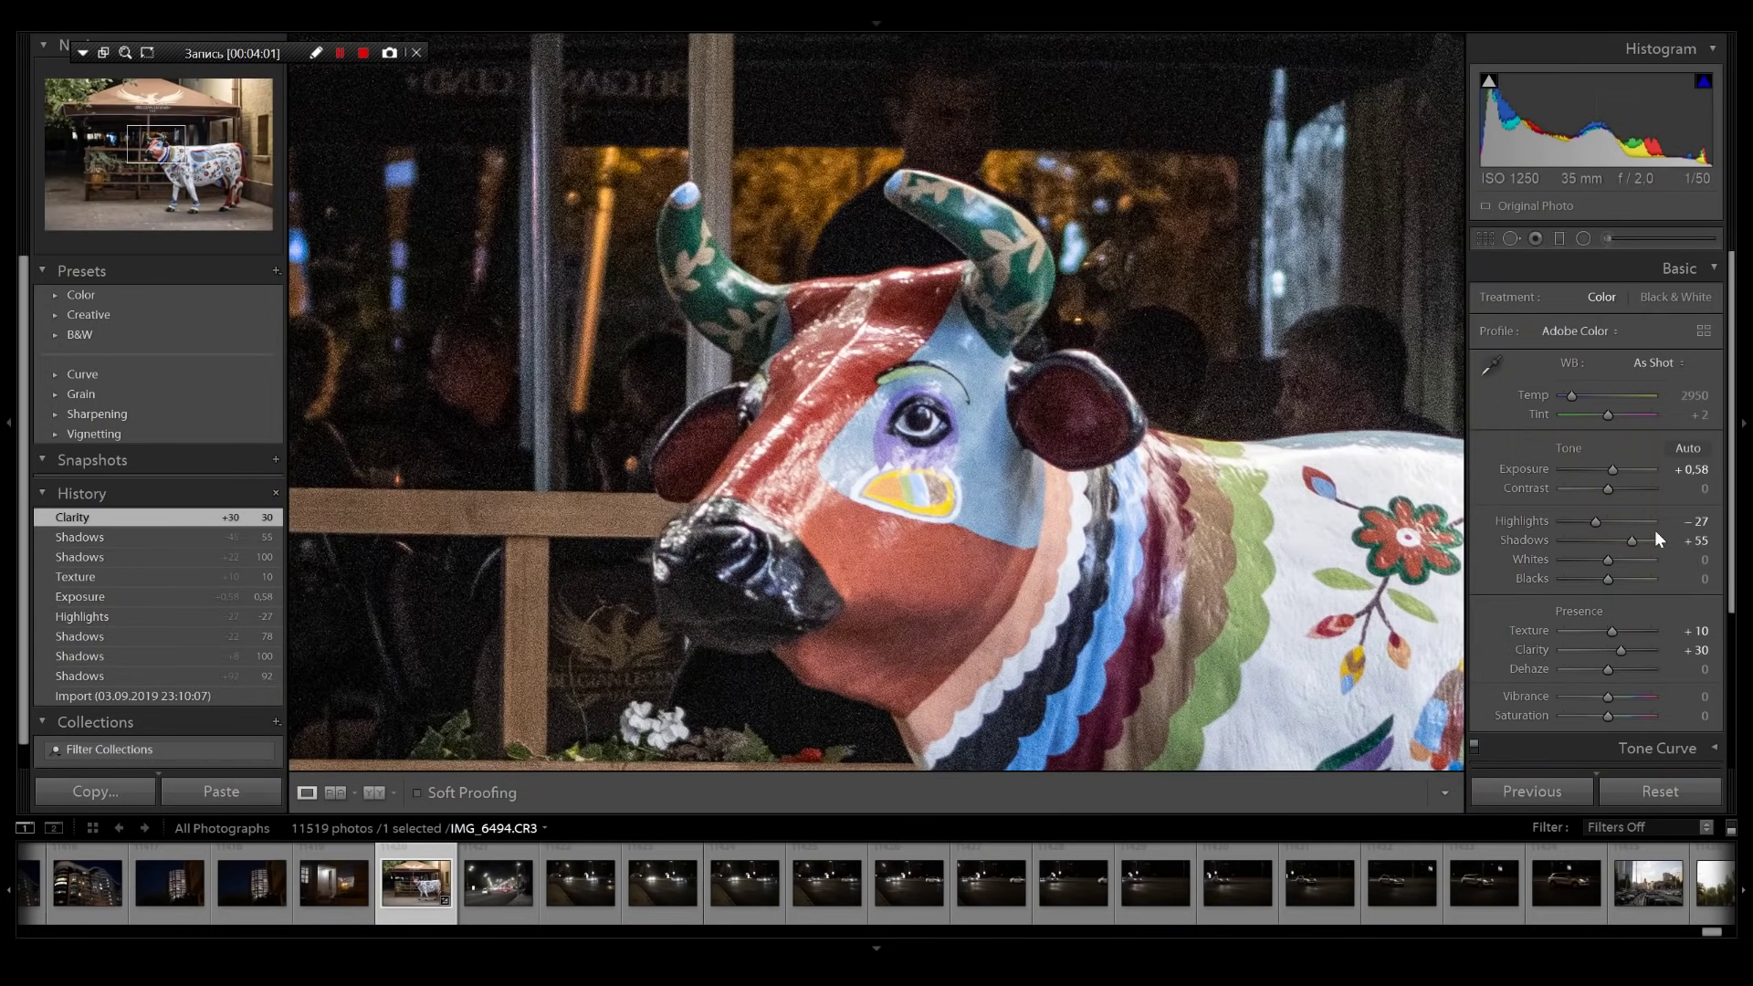
left_click_drag(1631, 540, 1614, 491)
left_click(1207, 500)
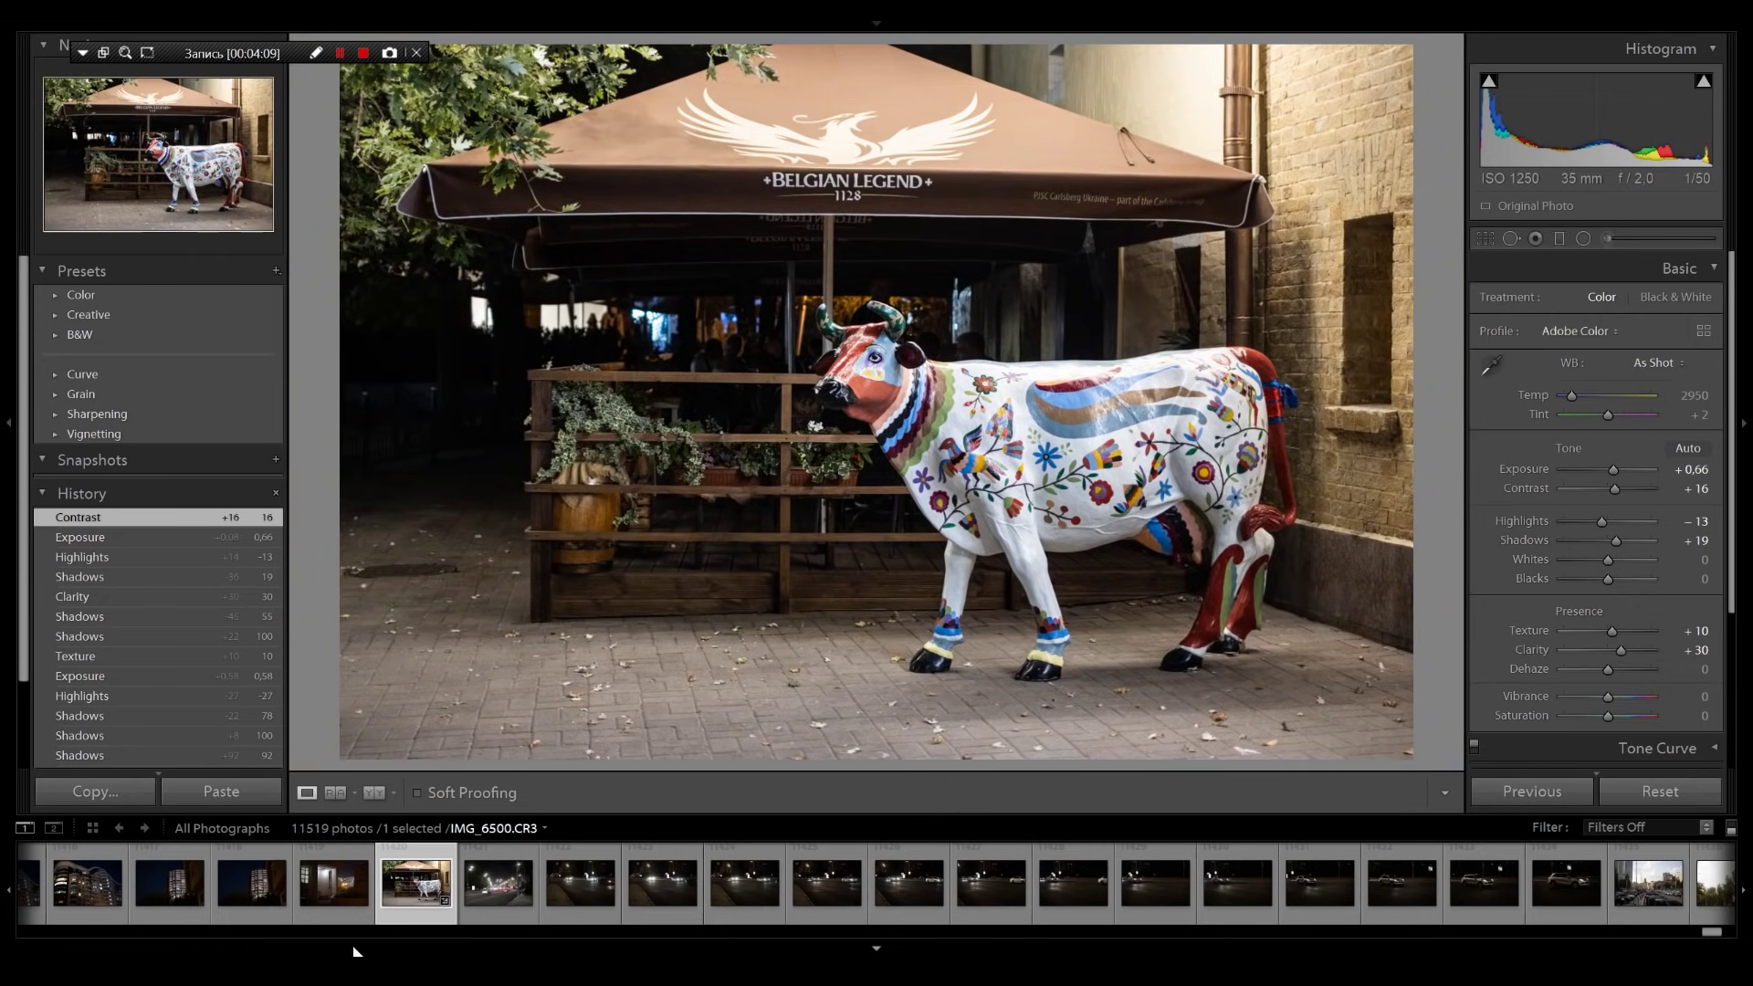
Open the night photo IMG_6489.CR3 and examine the detail and noise around the parked car
left_click(340, 908)
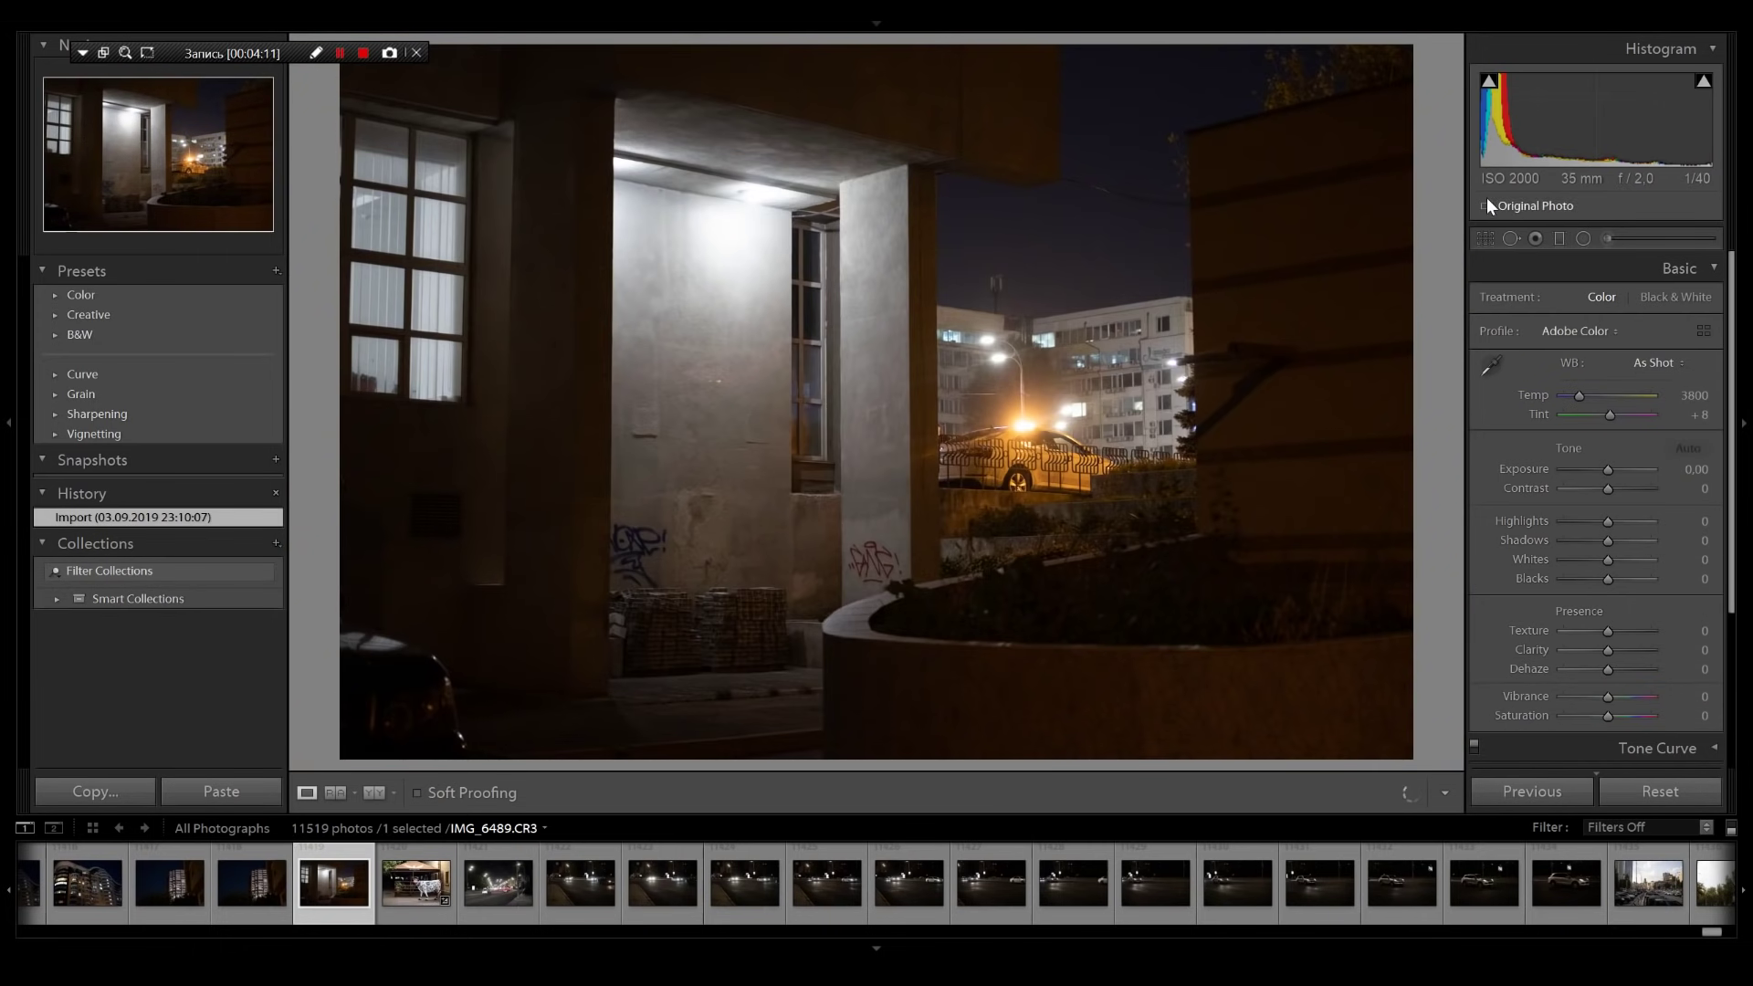
left_click(949, 501)
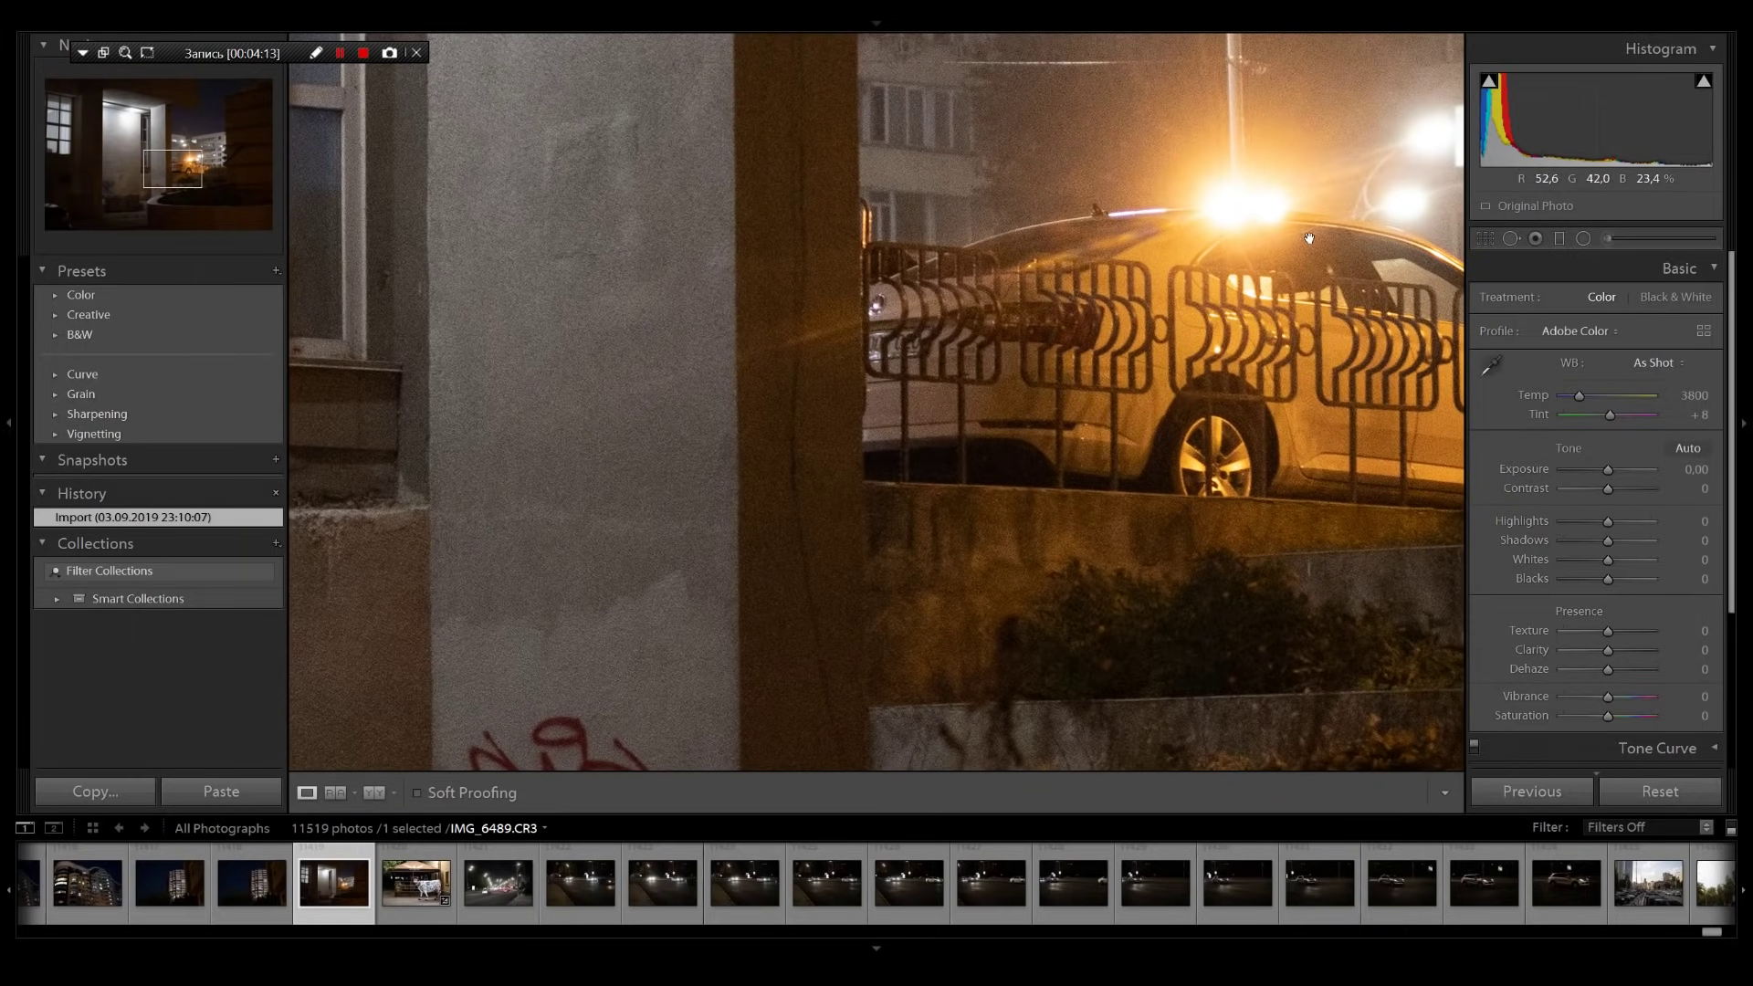
left_click_drag(948, 501, 840, 609)
left_click_drag(1243, 491, 756, 700)
left_click_drag(918, 275, 960, 698)
left_click_drag(958, 490, 1461, 347)
left_click_drag(772, 671, 1021, 190)
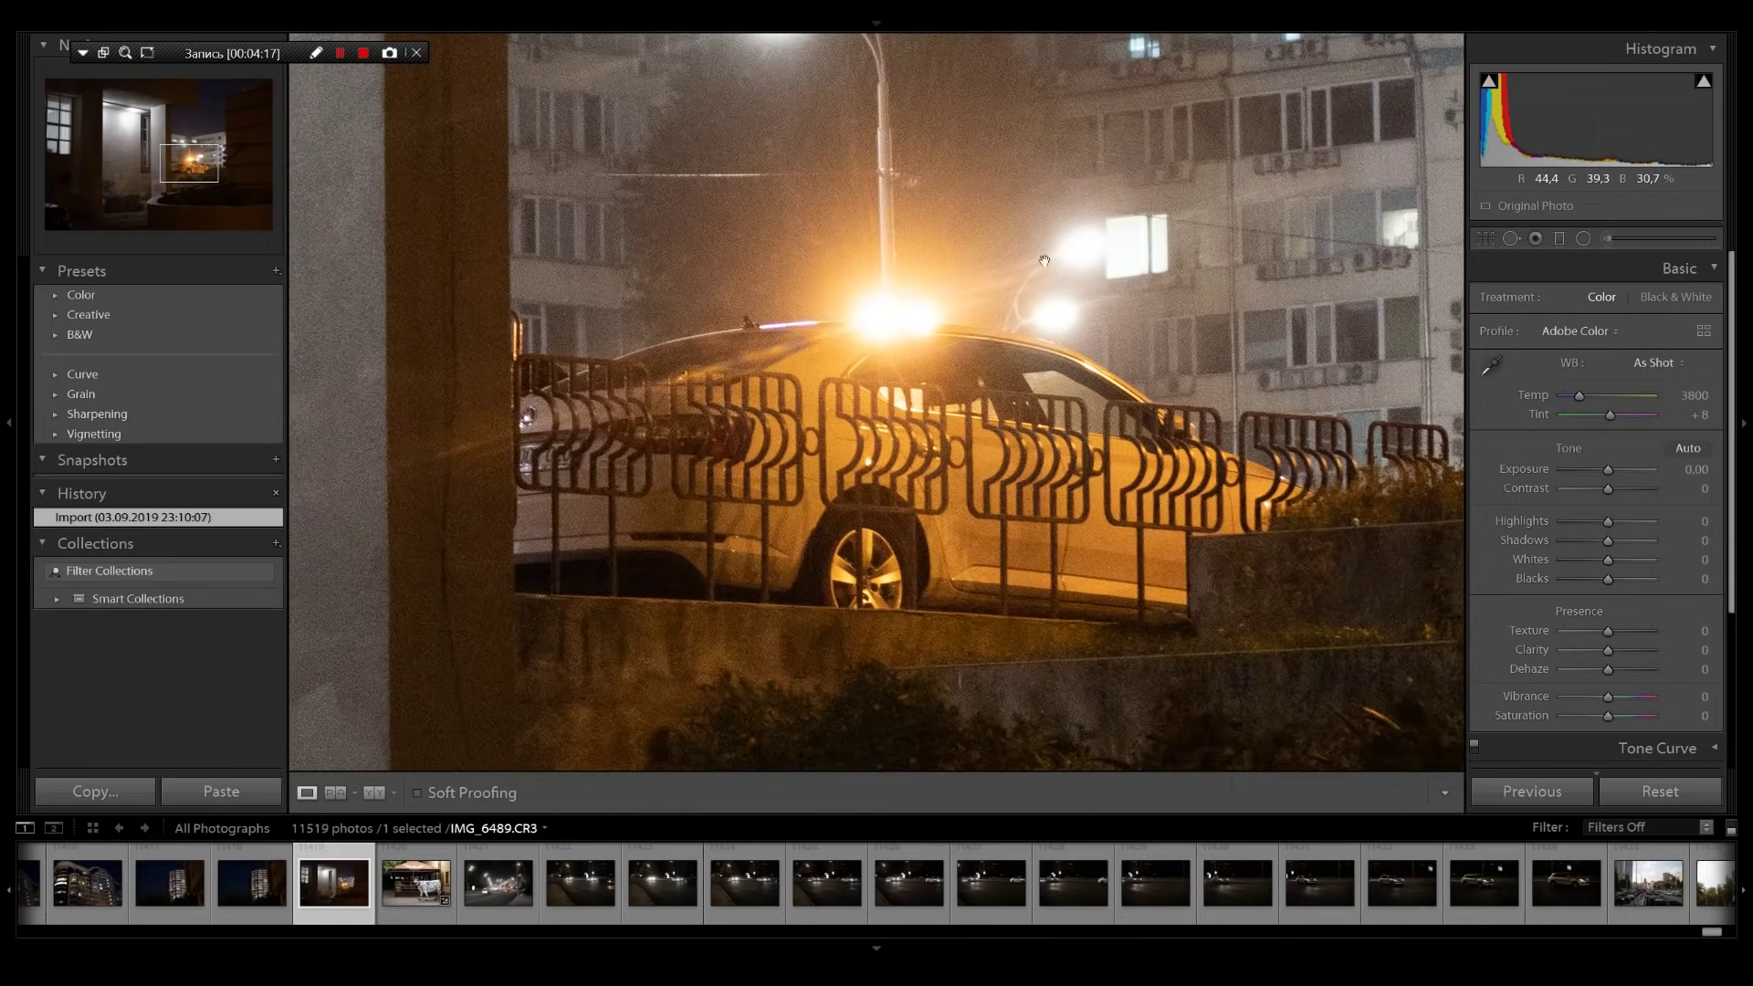
left_click(817, 576)
left_click(1030, 468)
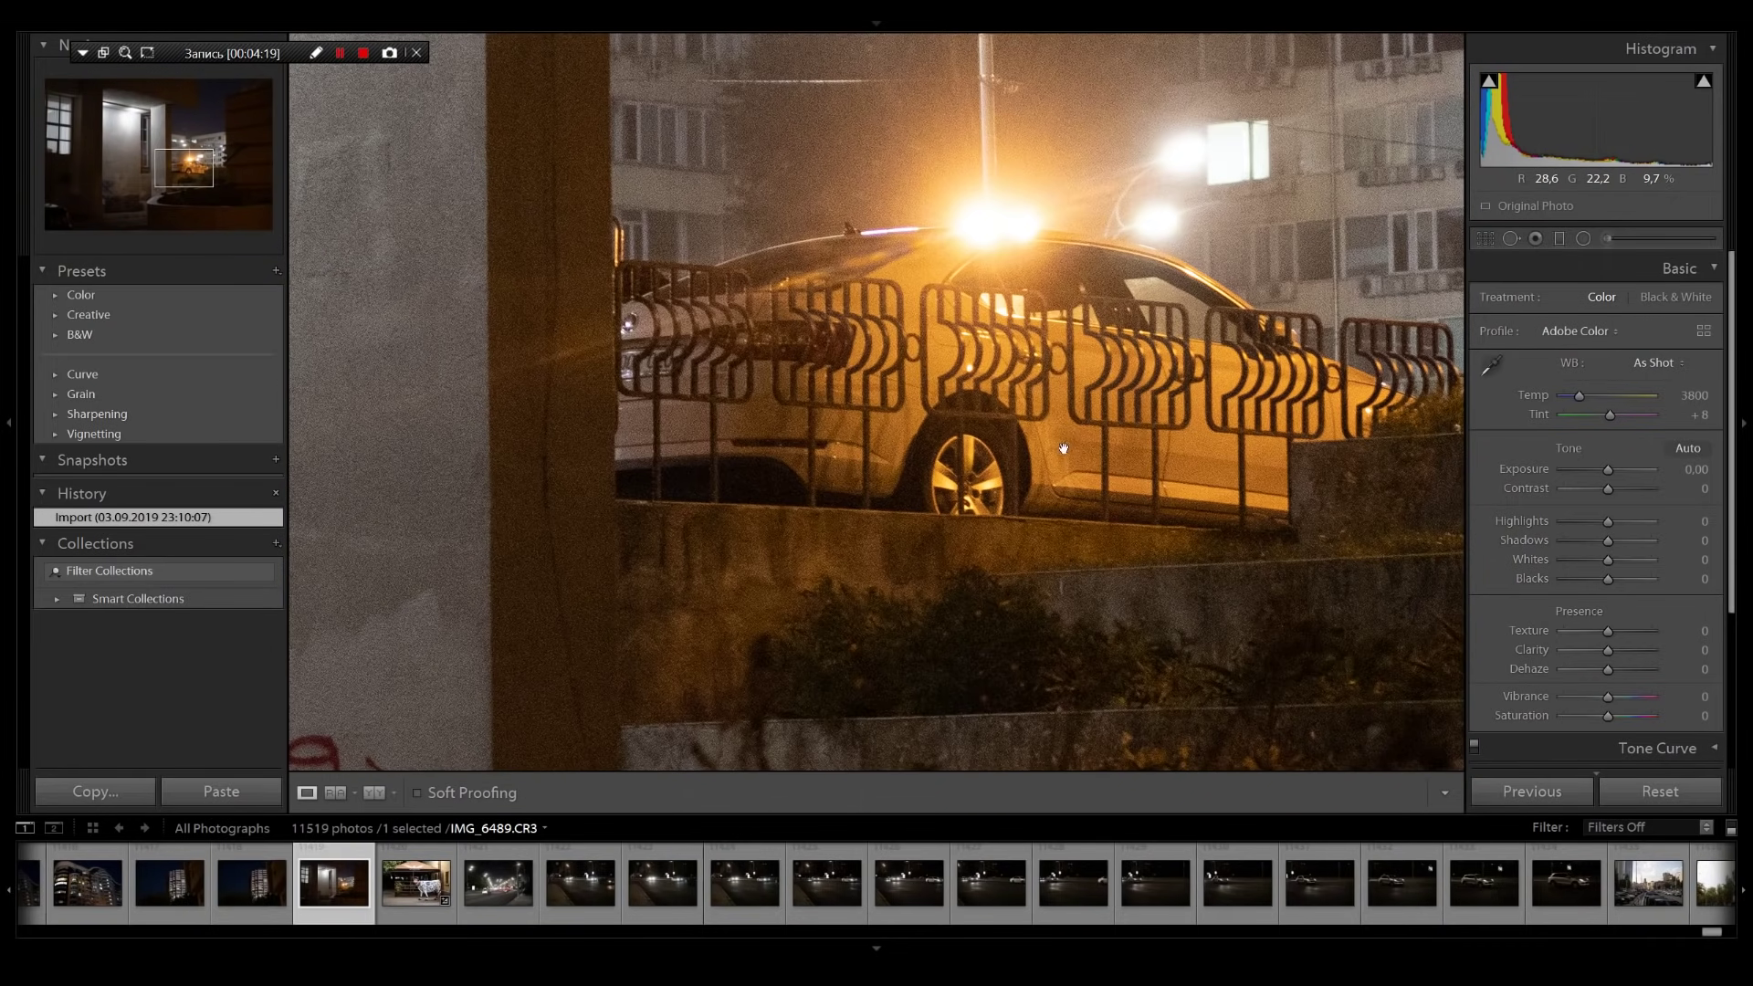
Examine the noise on the graffiti wall and across the dark facade of the neighbouring building
left_click(726, 519)
left_click(802, 646)
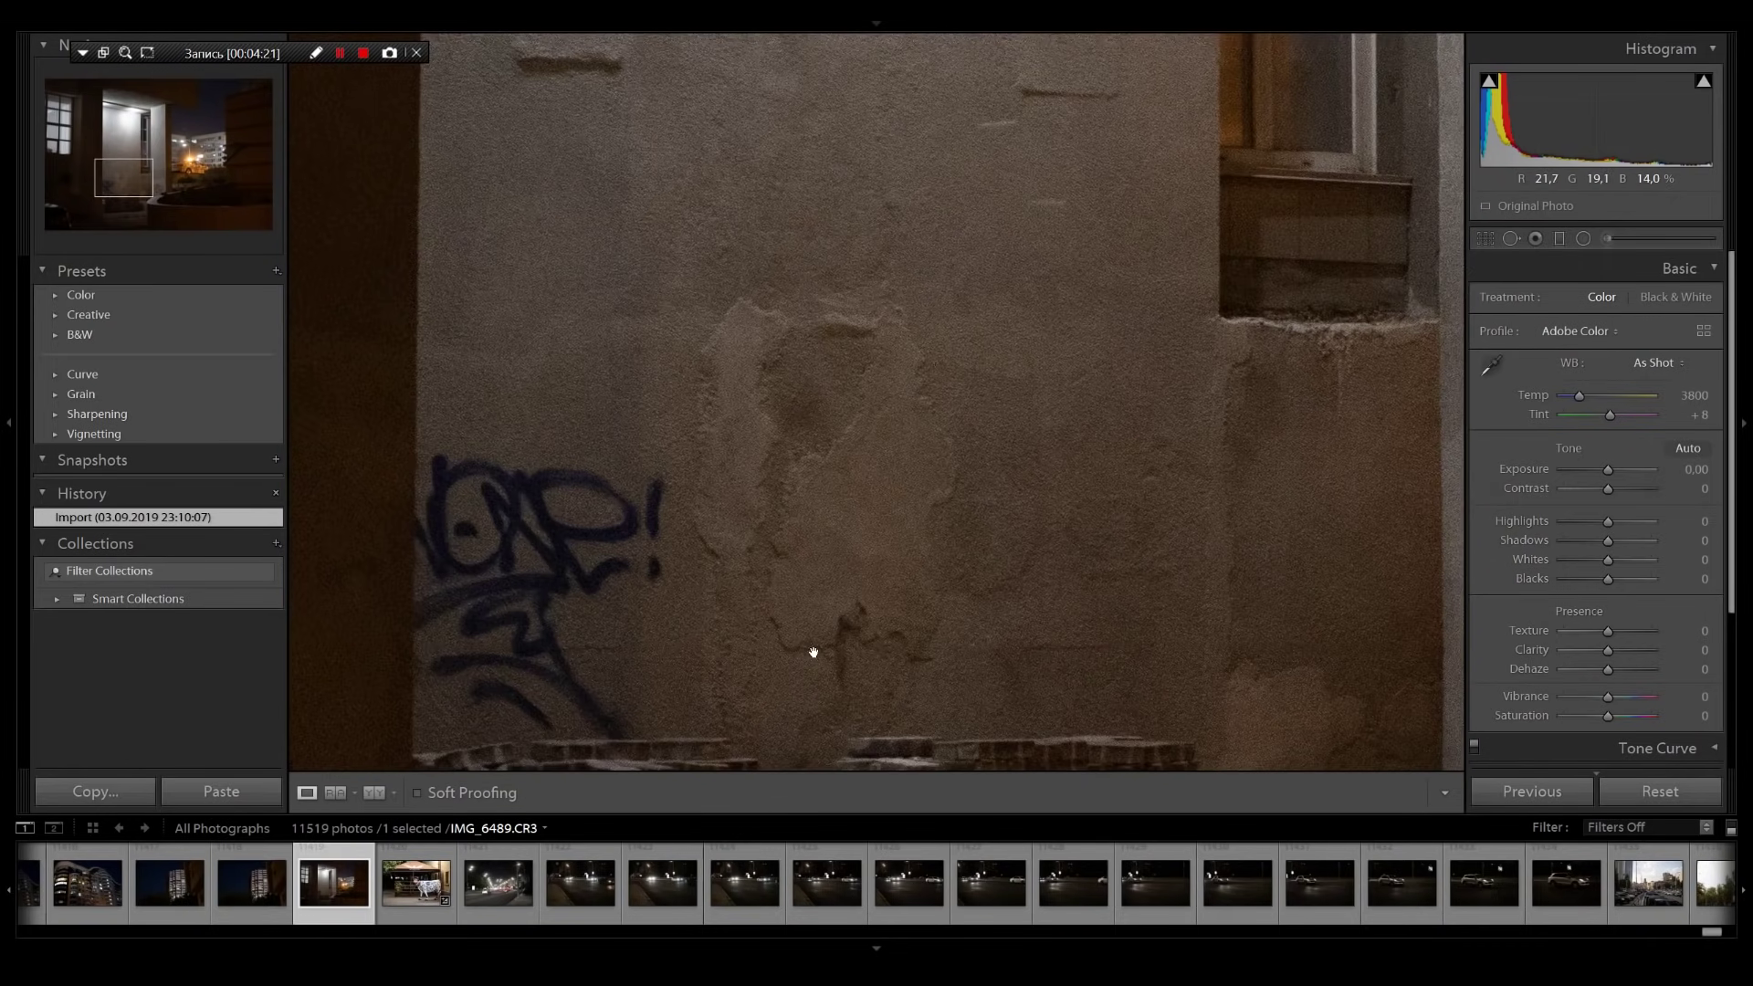
left_click_drag(803, 649, 942, 276)
left_click_drag(1155, 575, 364, 752)
left_click_drag(959, 566, 634, 770)
left_click_drag(1447, 370, 1017, 733)
left_click_drag(1110, 287, 1013, 721)
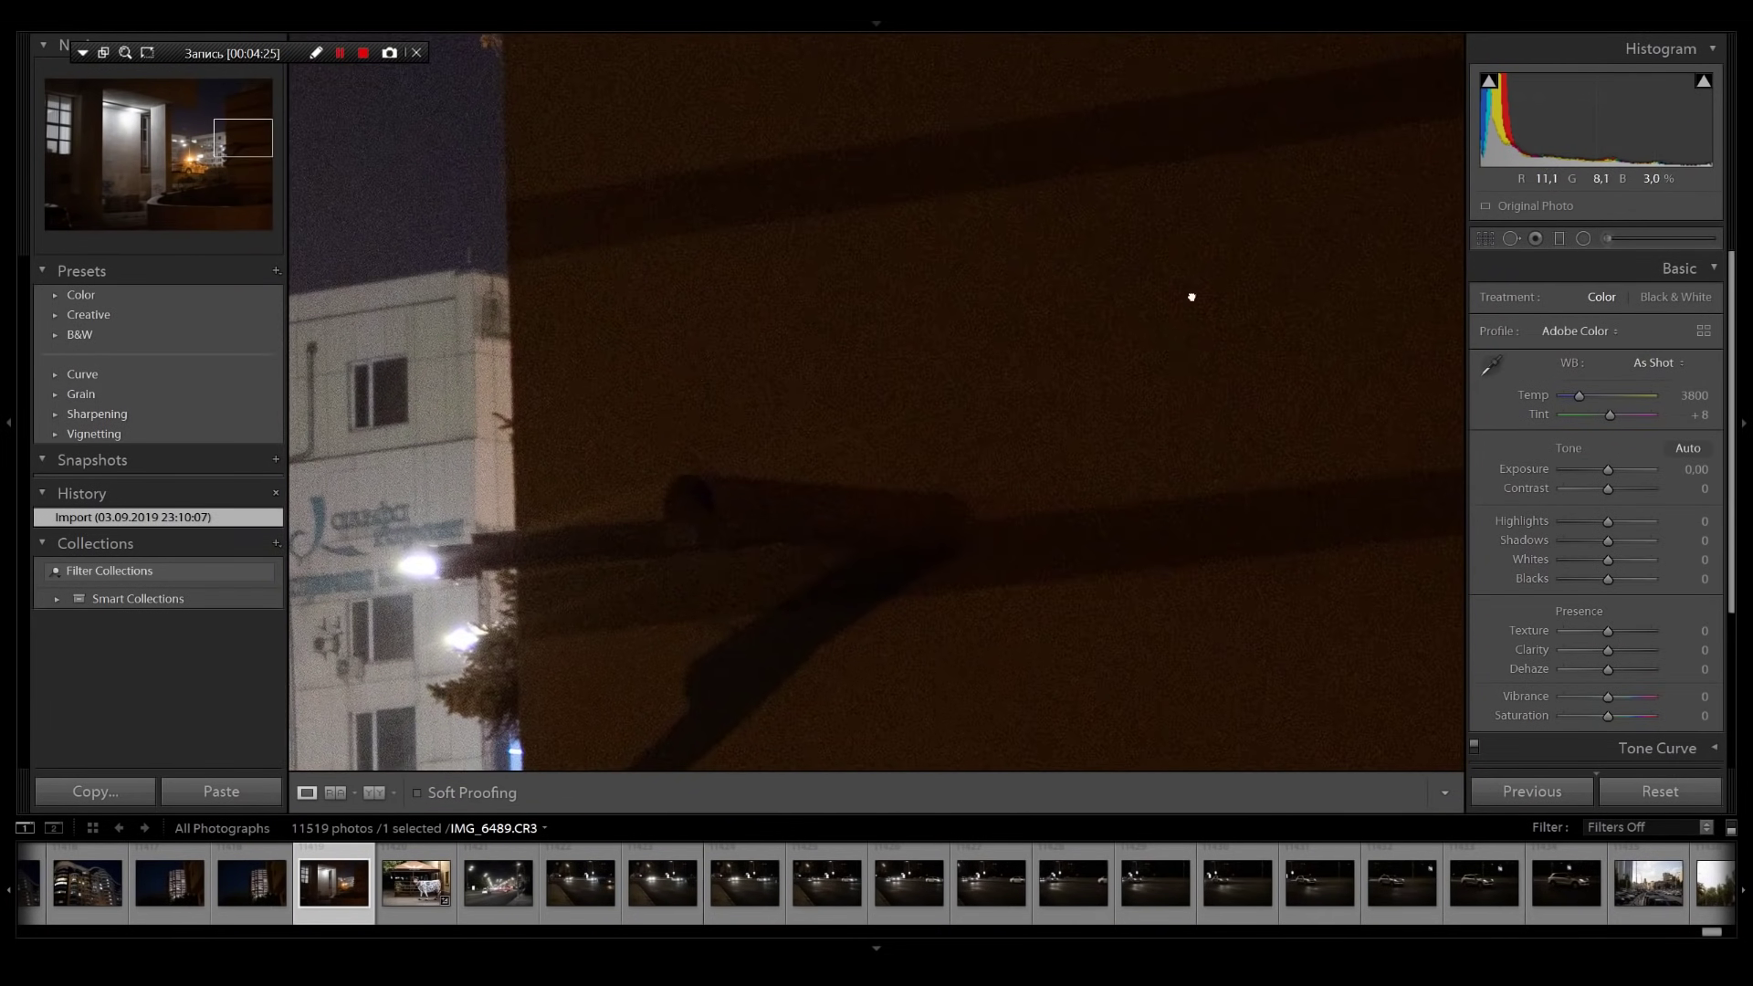
left_click_drag(1191, 274, 1008, 682)
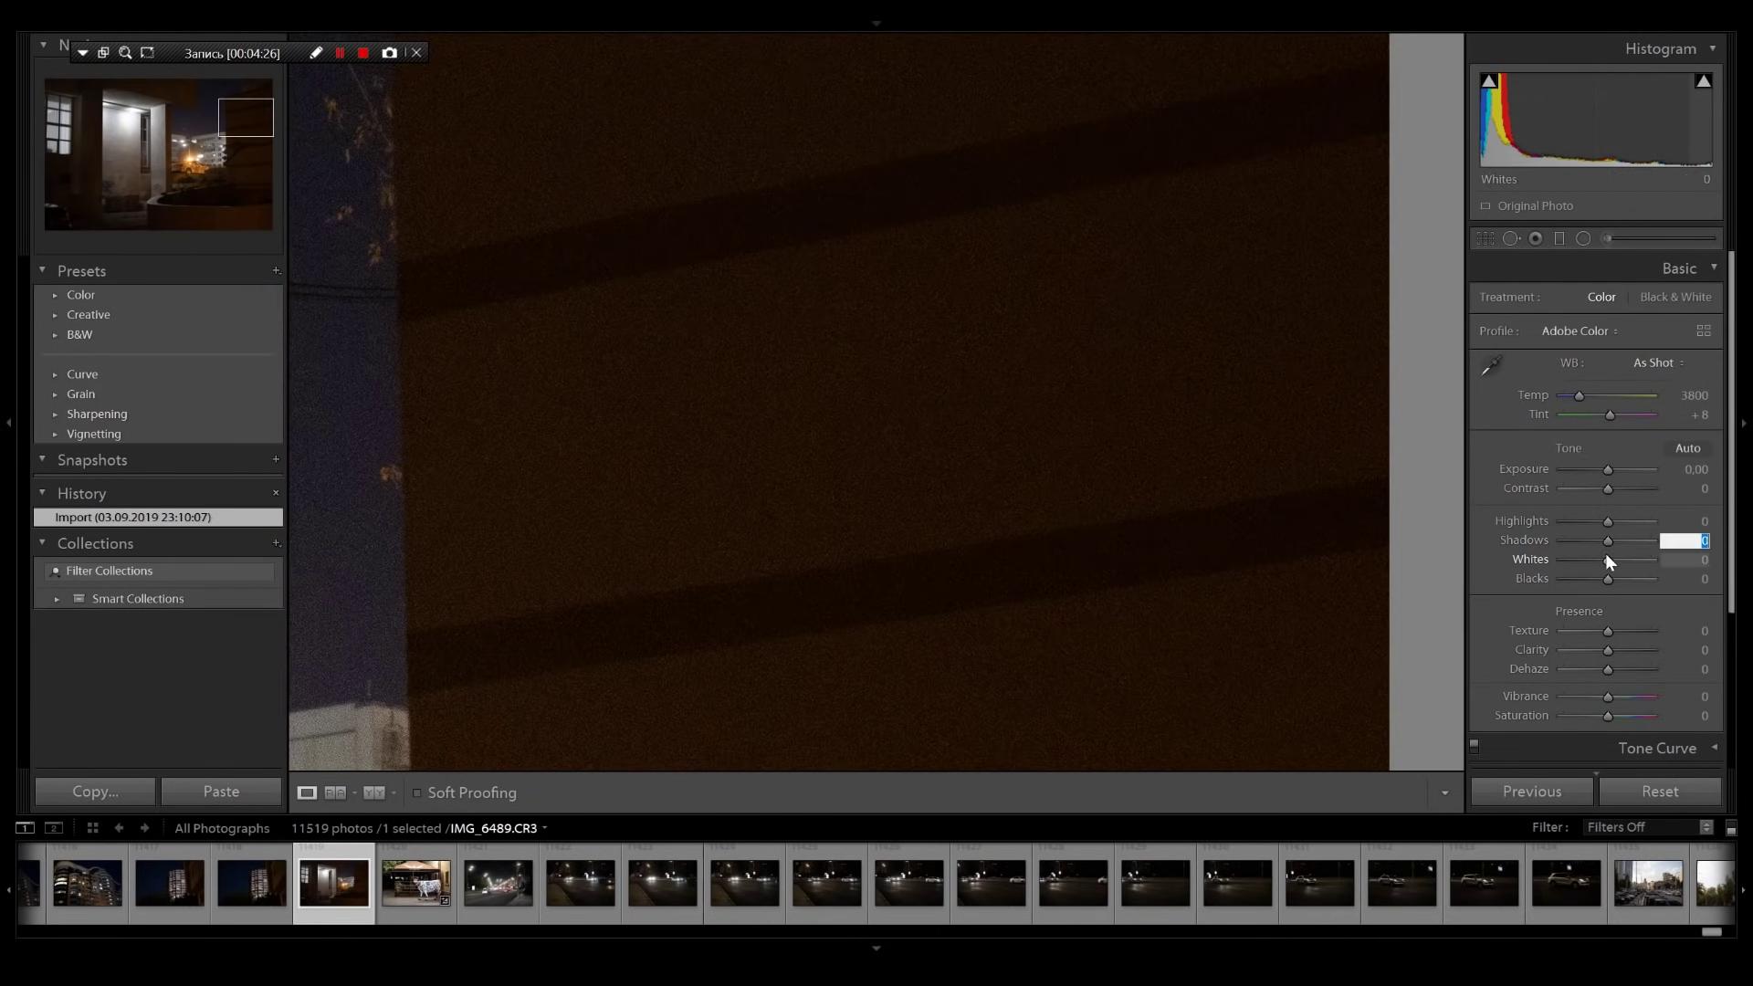
Set the shadows to +100 and check the noise in the sky and on the dark facade
left_click_drag(1608, 544, 1733, 557)
left_click_drag(793, 502, 1284, 403)
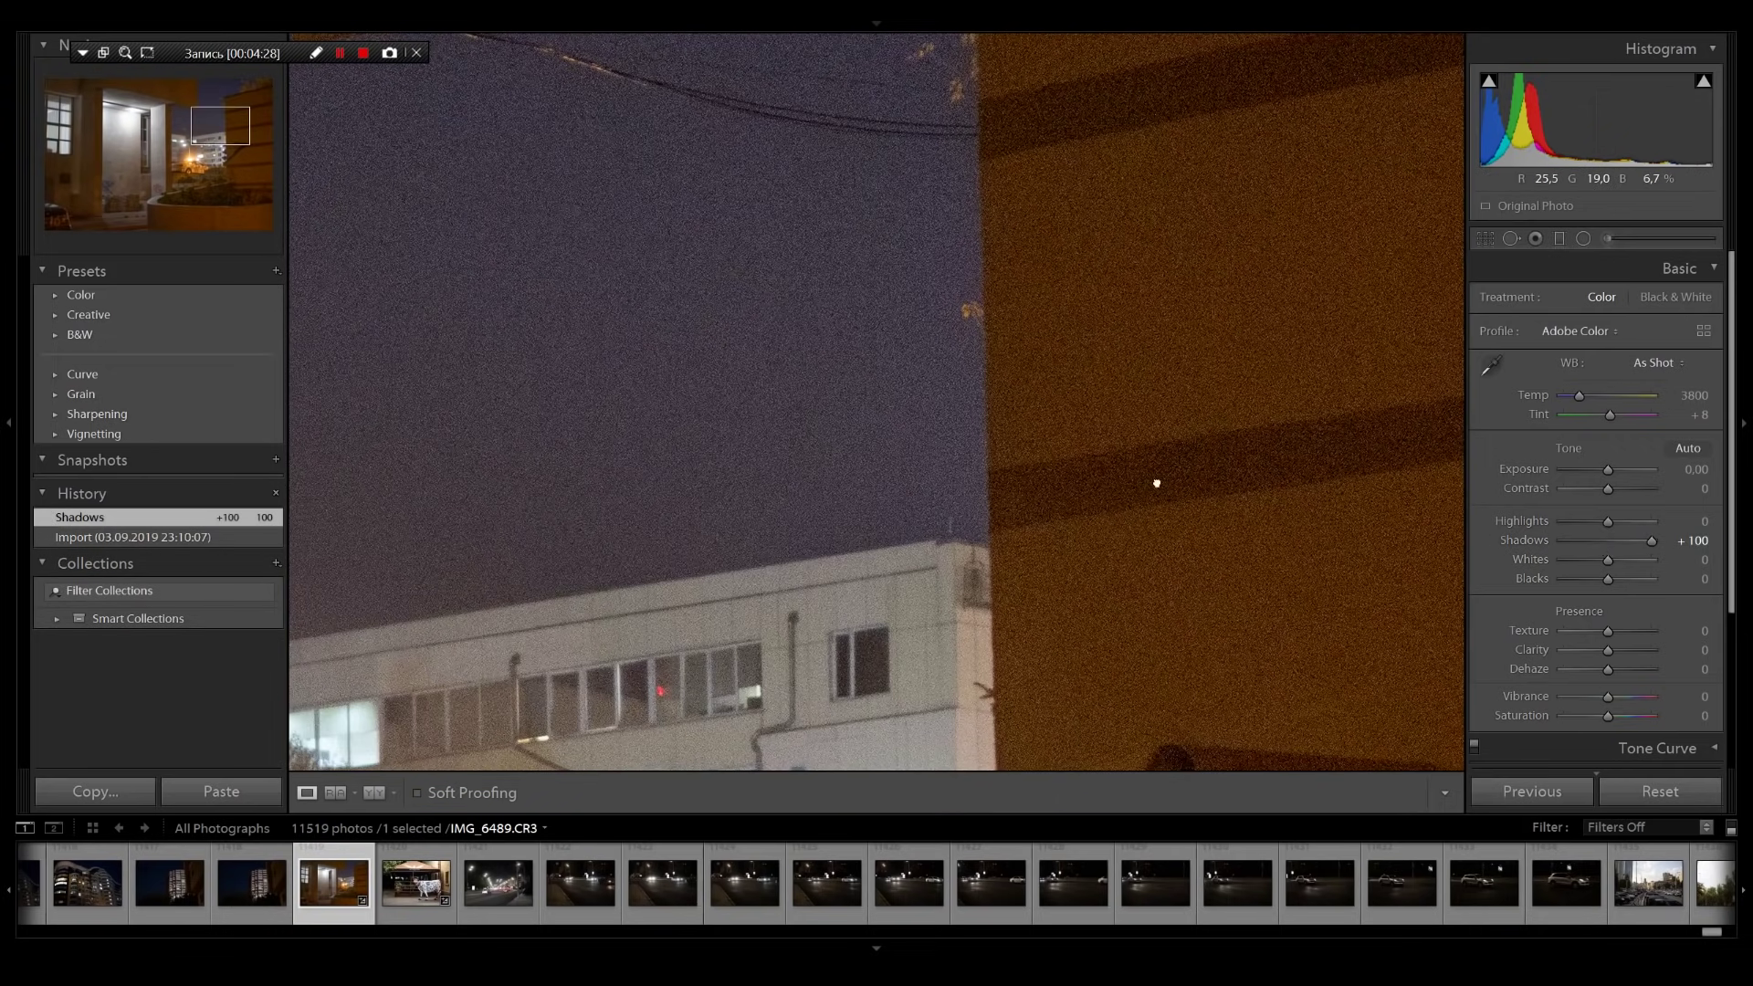
left_click_drag(1149, 625, 1126, 465)
Examine the noise in the brightened shadows around the brick stacks, graffiti wall and planter
left_click(953, 594)
left_click(672, 616)
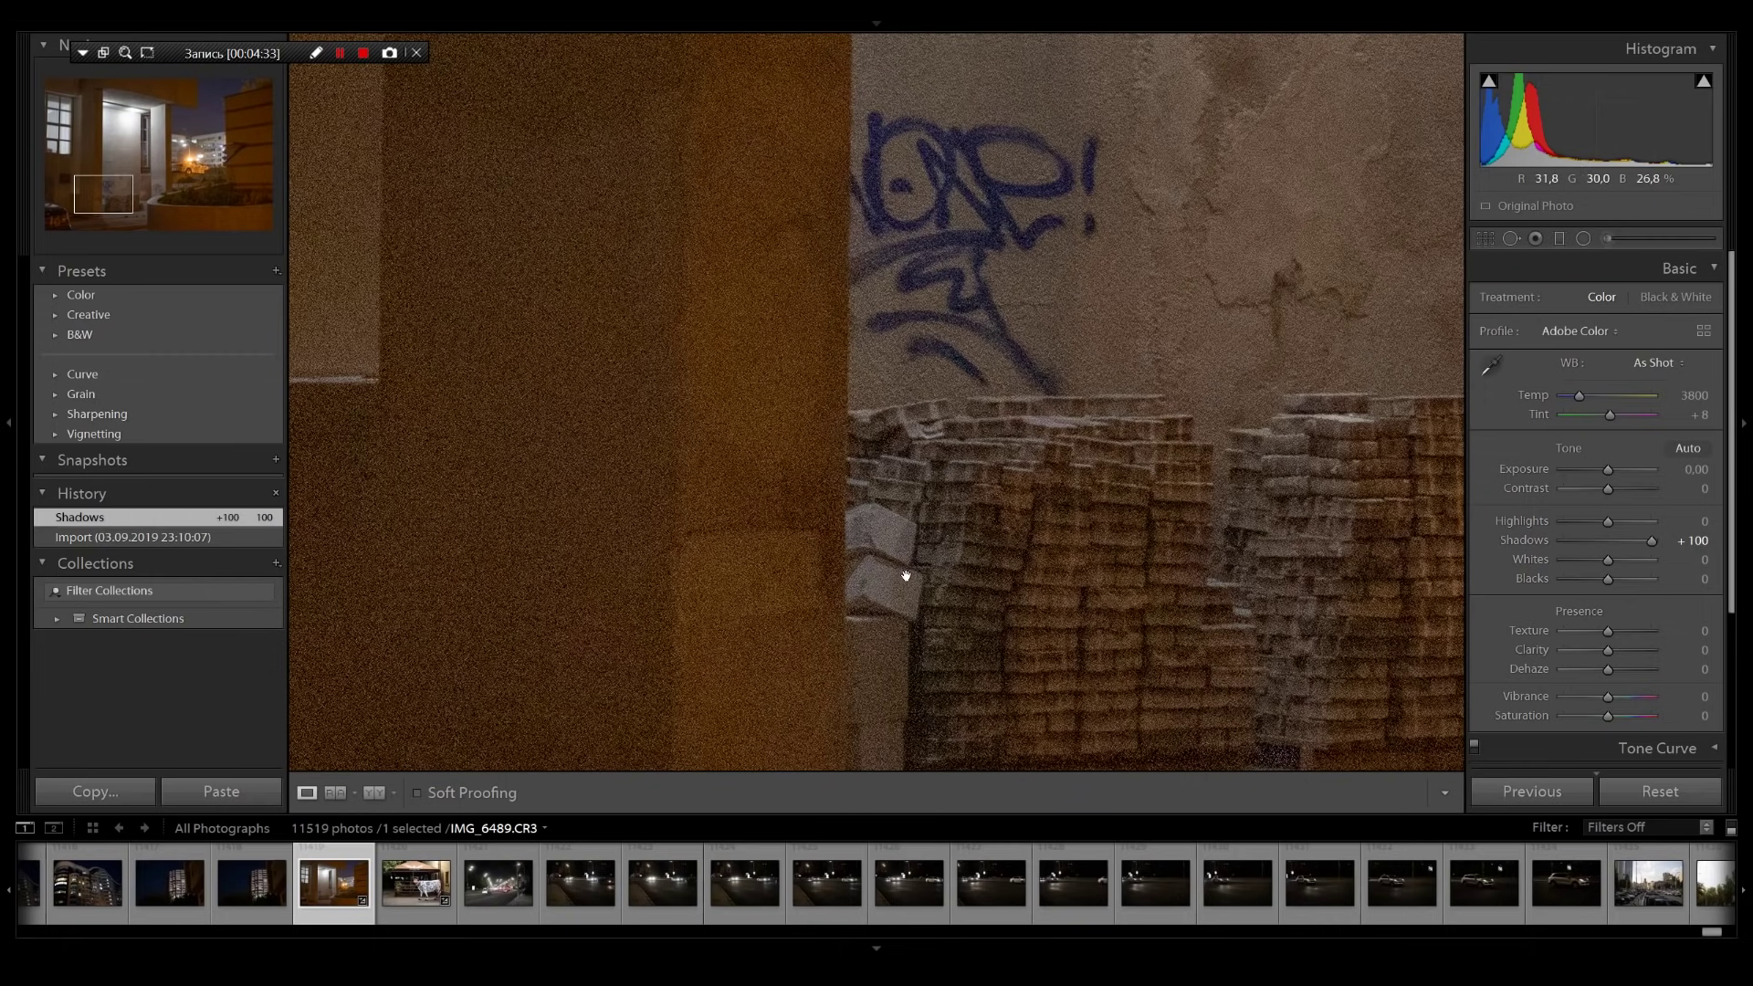
left_click(791, 529)
left_click(617, 617)
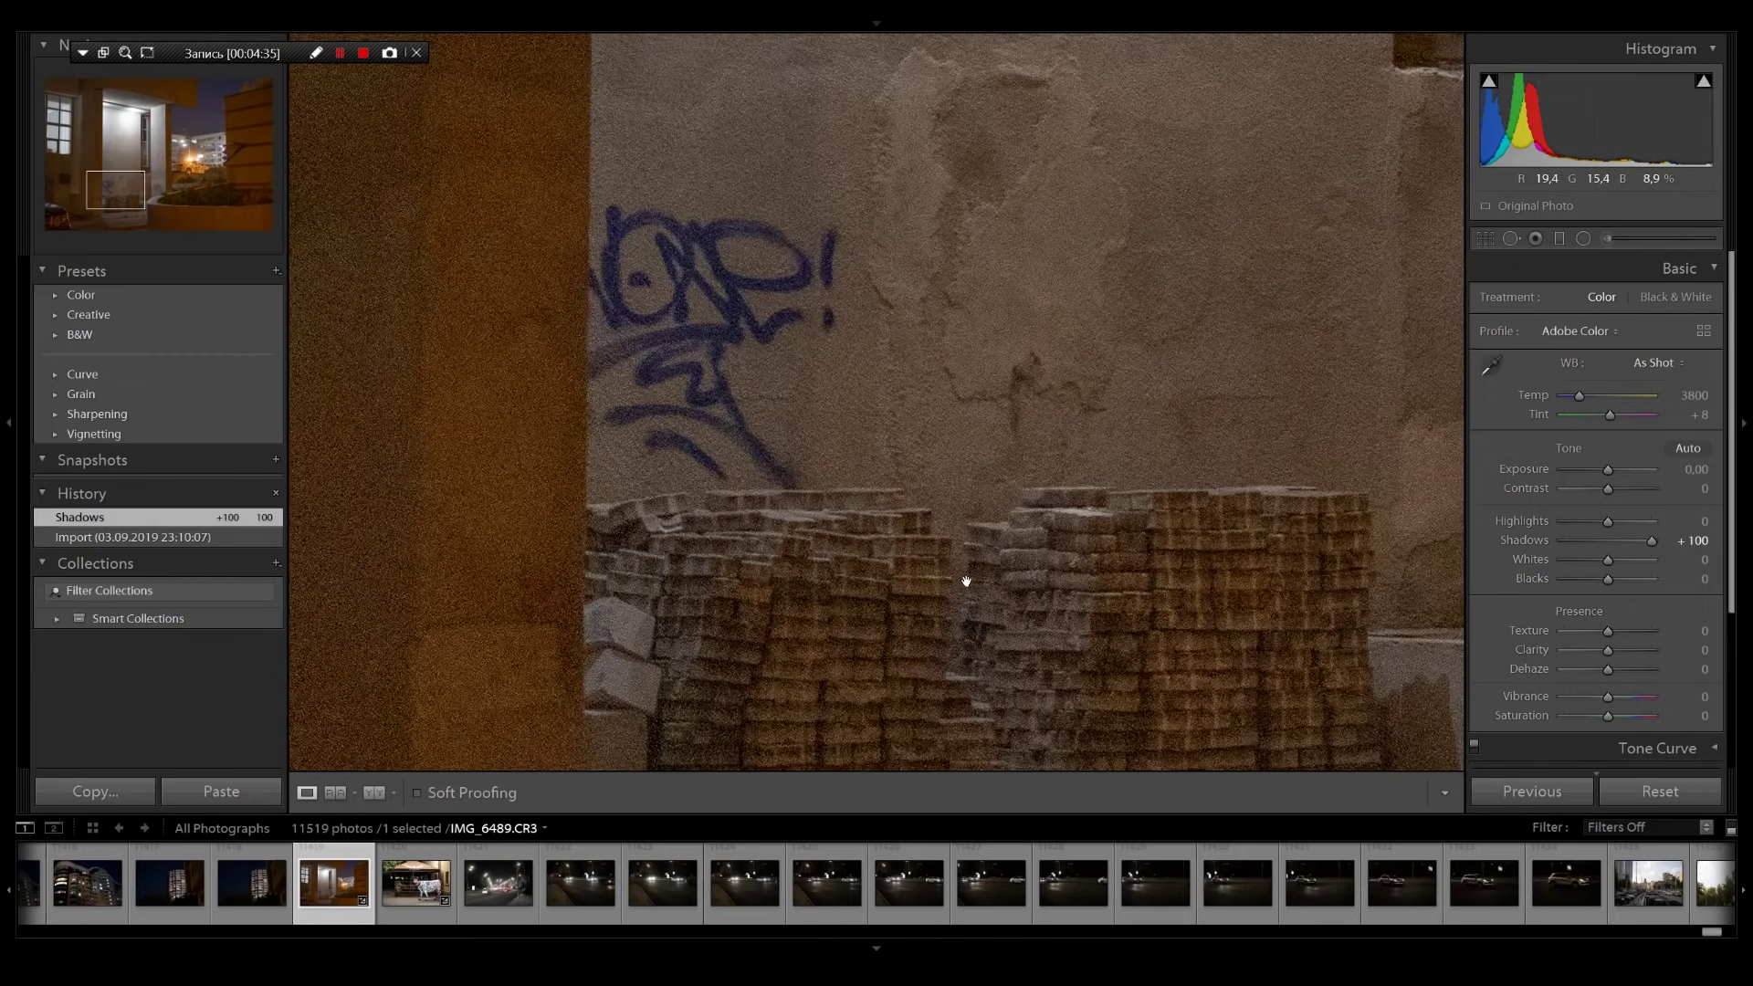
left_click(1032, 561)
left_click(1077, 613)
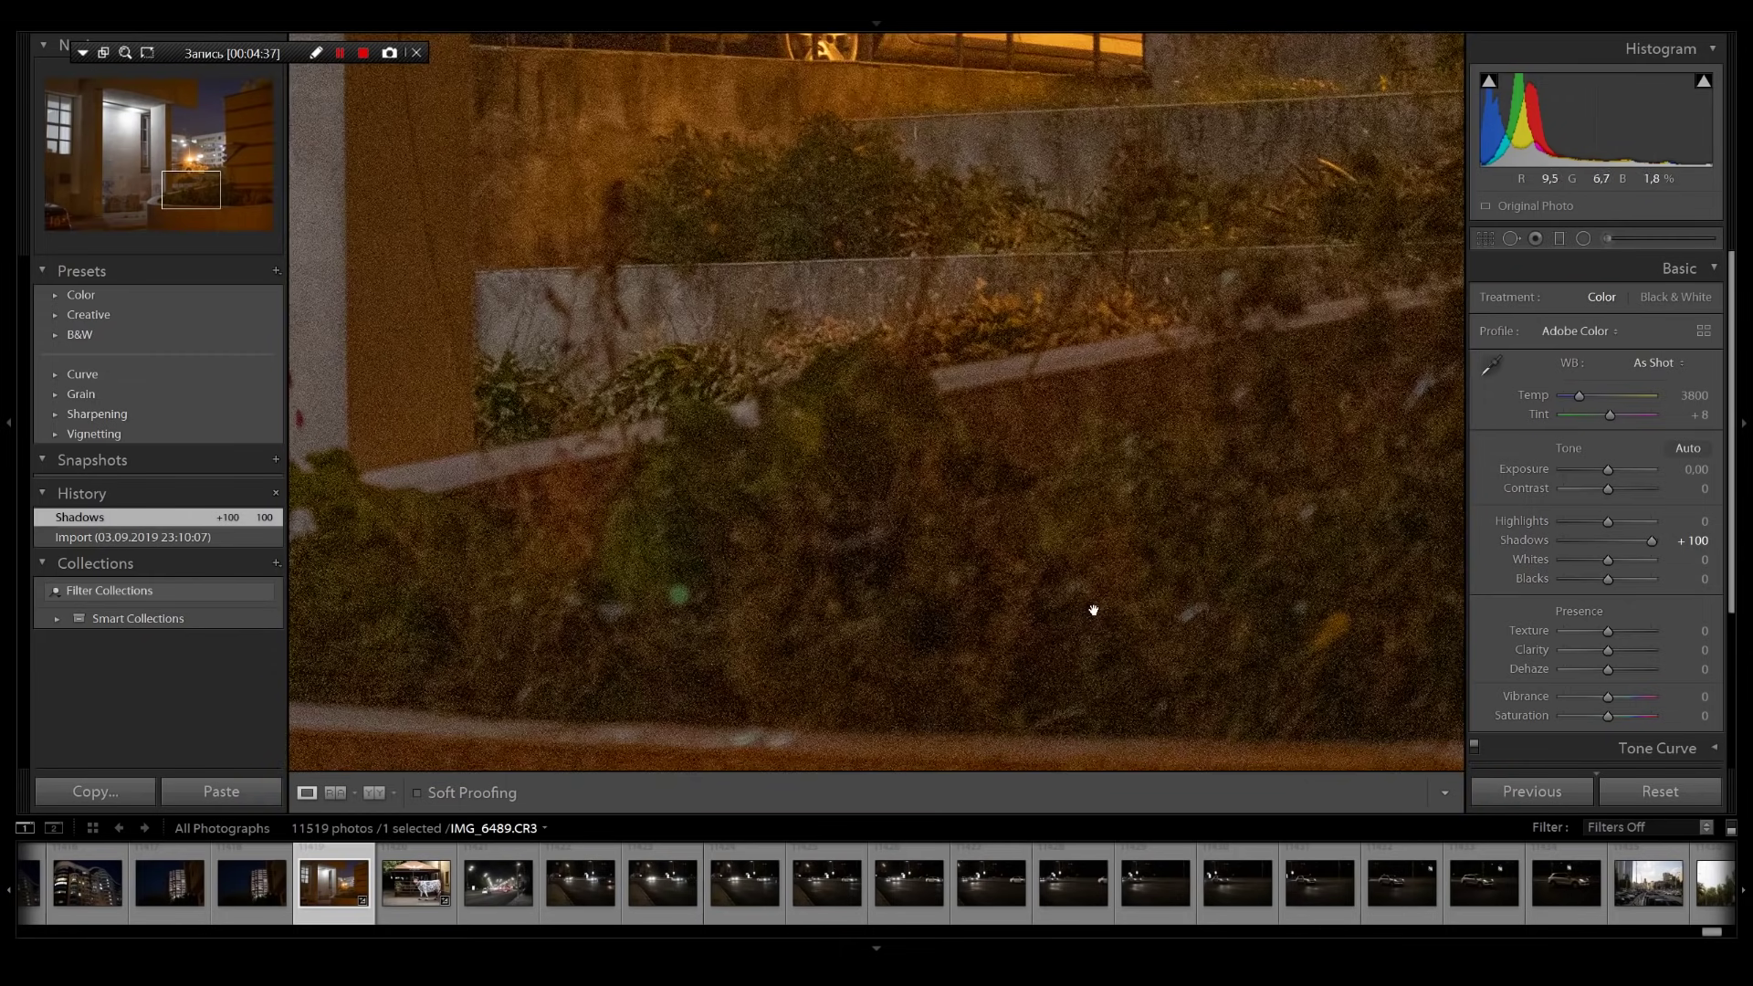
left_click(1098, 609)
left_click(1109, 607)
left_click(1119, 606)
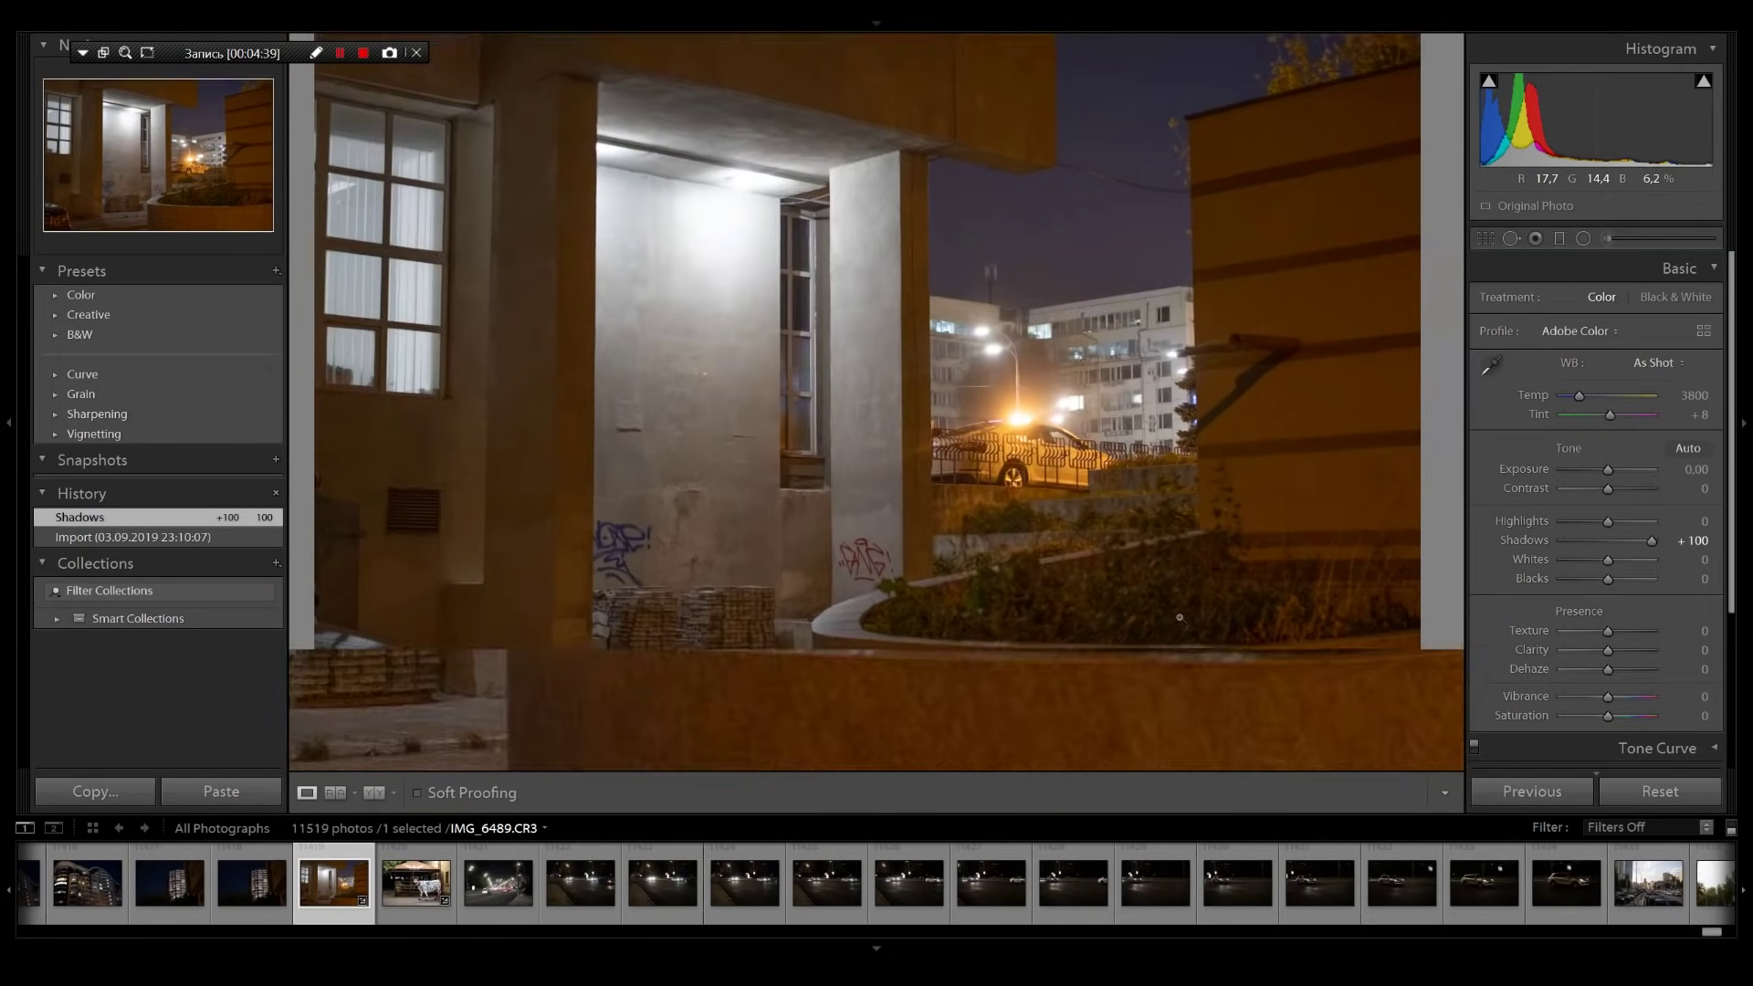
left_click(1092, 624)
left_click(1035, 561)
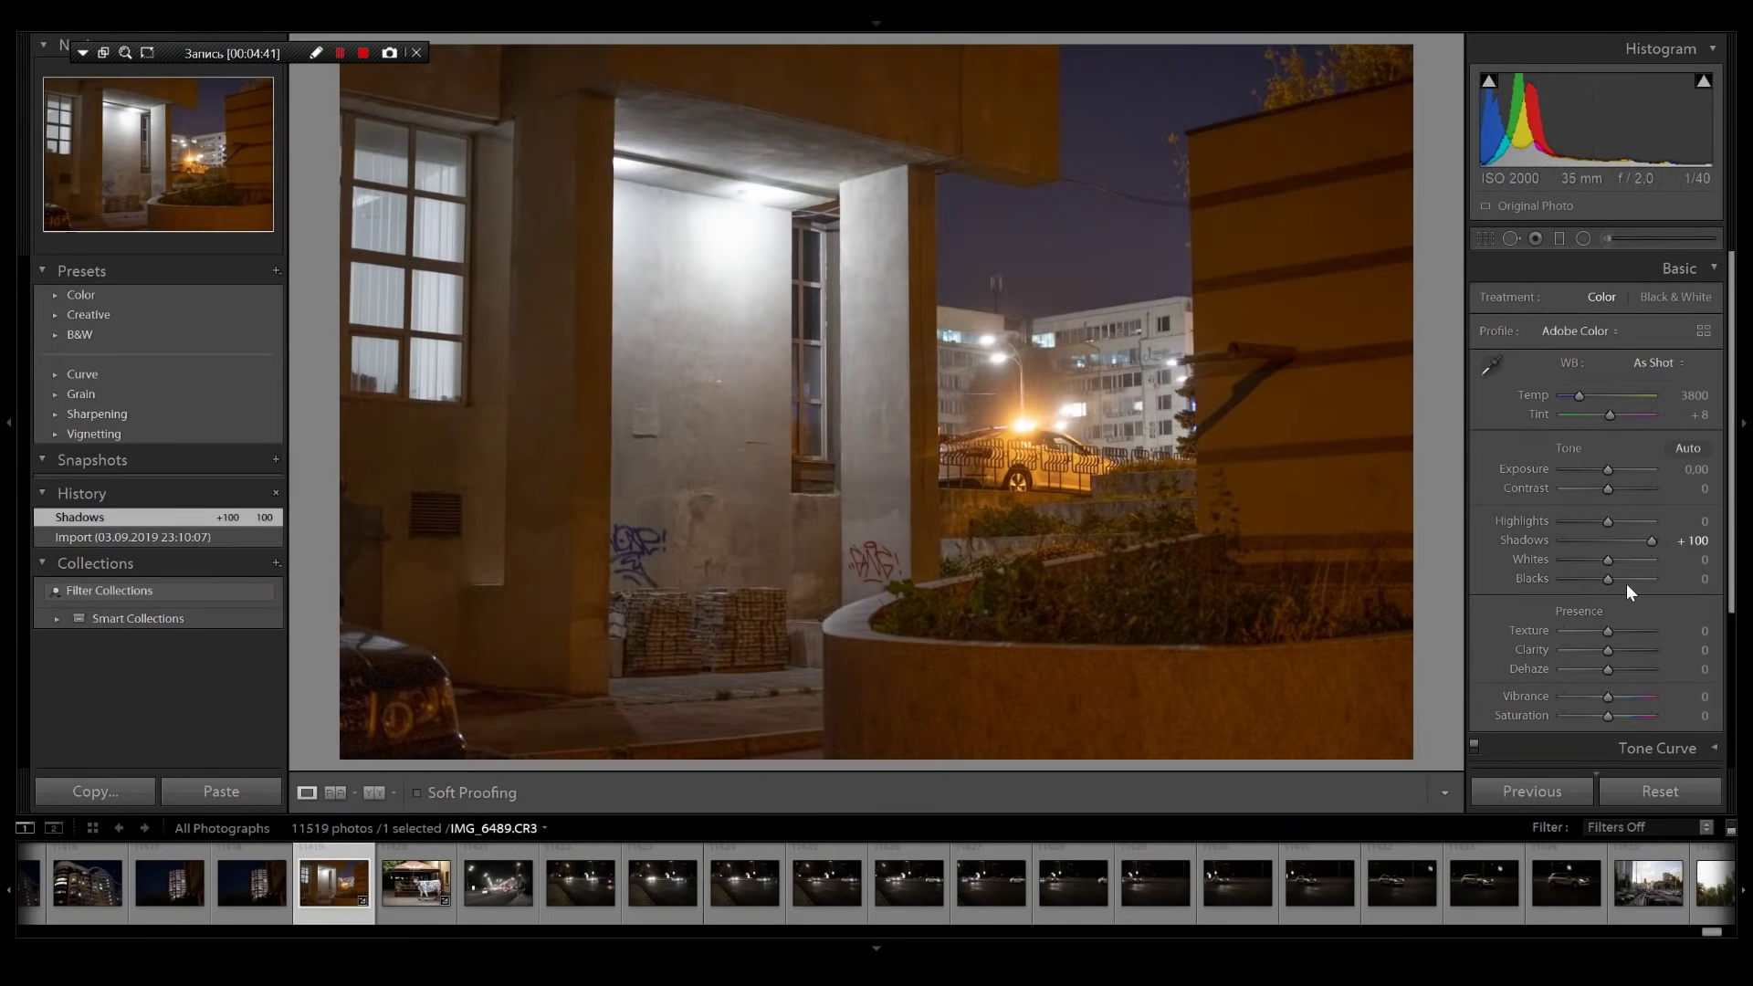
Set the clarity to +24 and check the result on the pillar and wall
left_click_drag(1608, 649, 1621, 654)
left_click(933, 359)
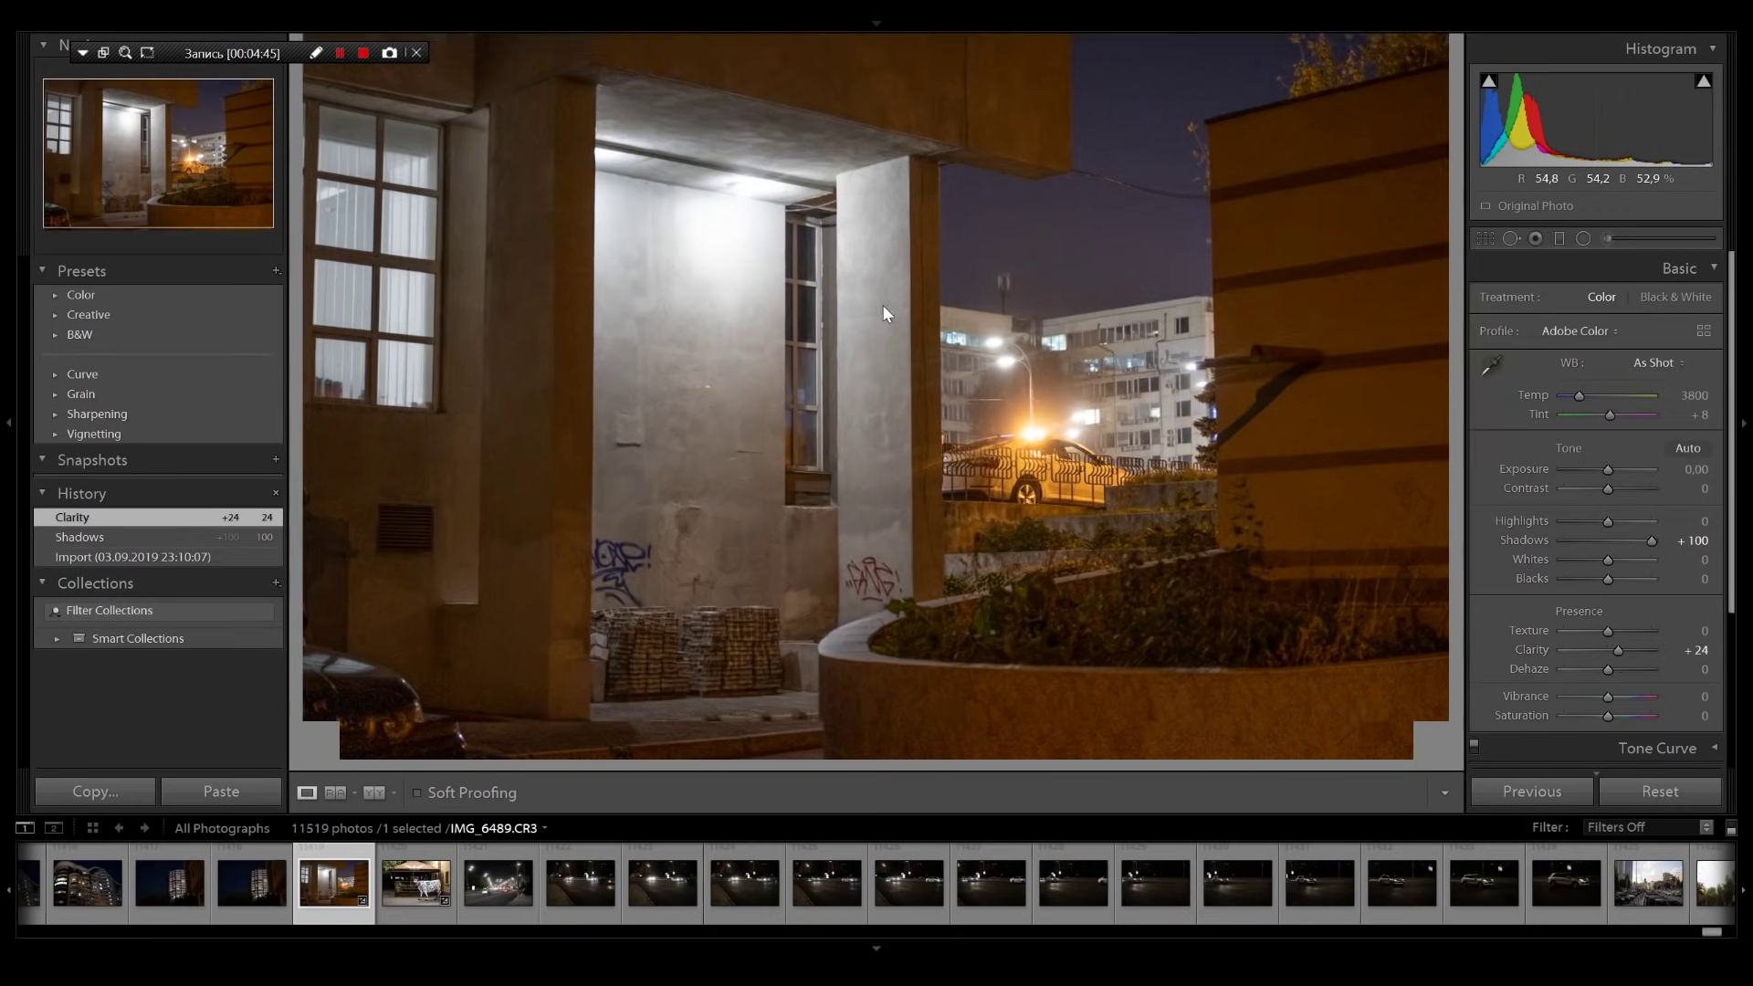
left_click(1101, 521)
Set highlights to −100, exposure to +0.97, contrast to +24, colour temperature to 3318 and vibrance to −19
left_click_drag(1608, 521, 1481, 526)
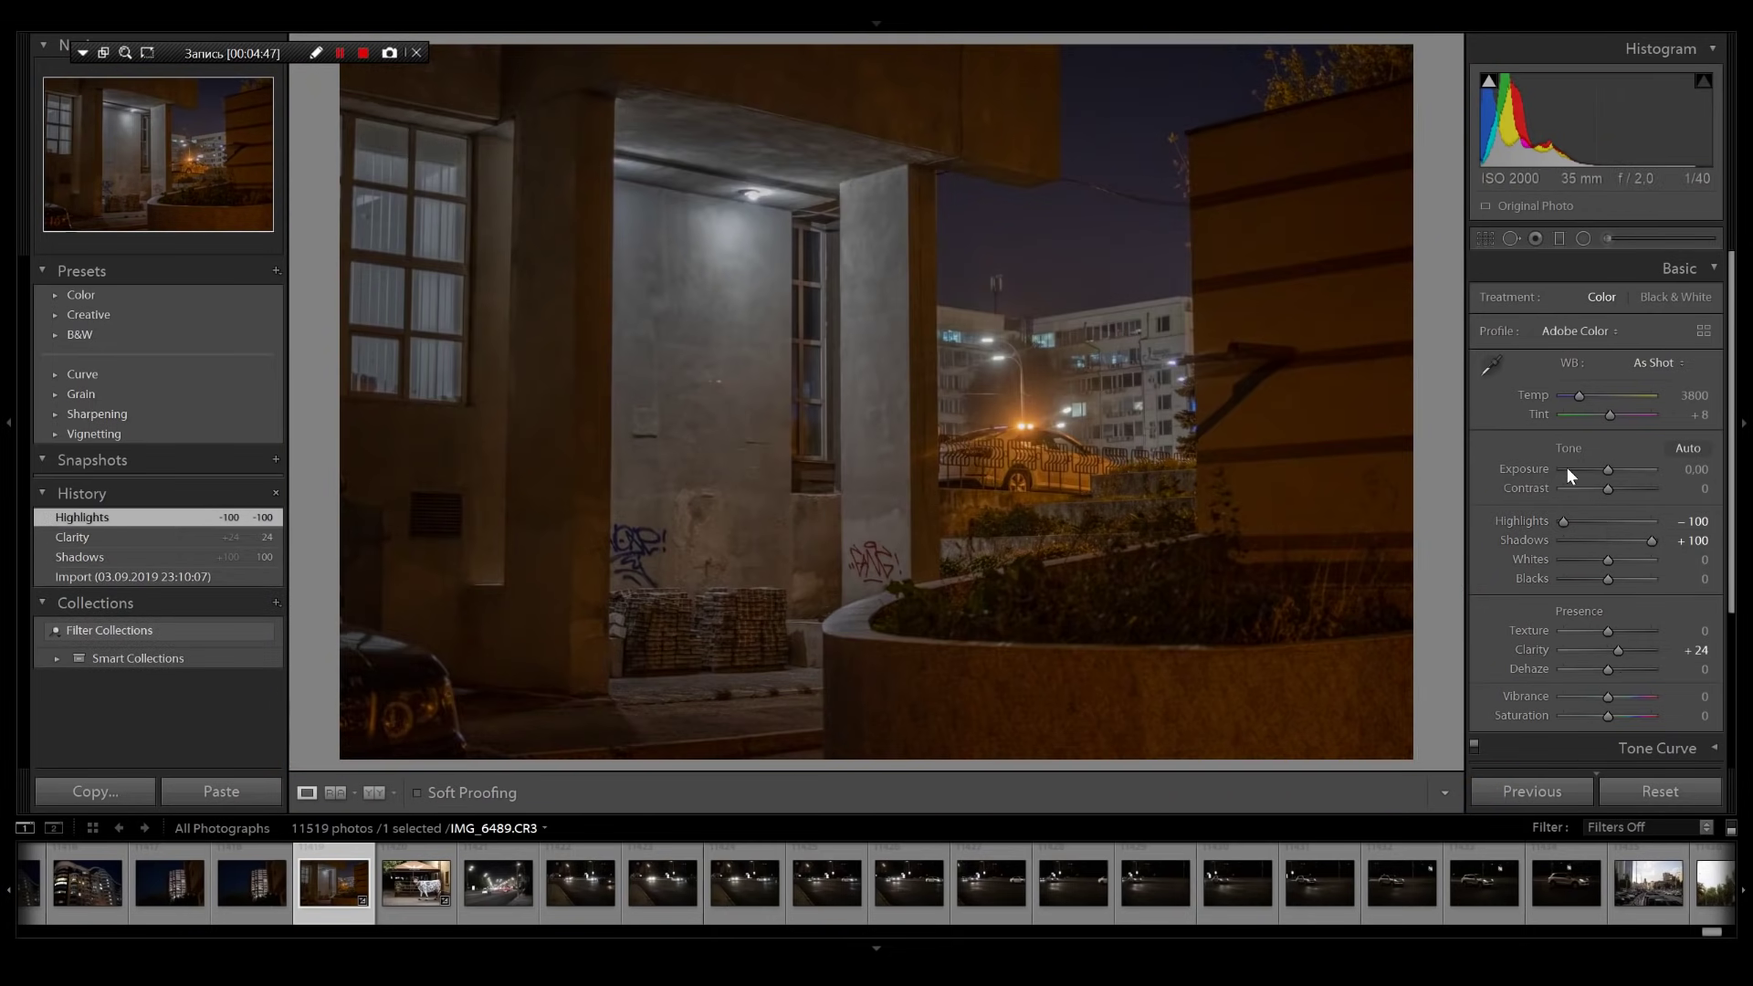
left_click_drag(1604, 472, 1620, 492)
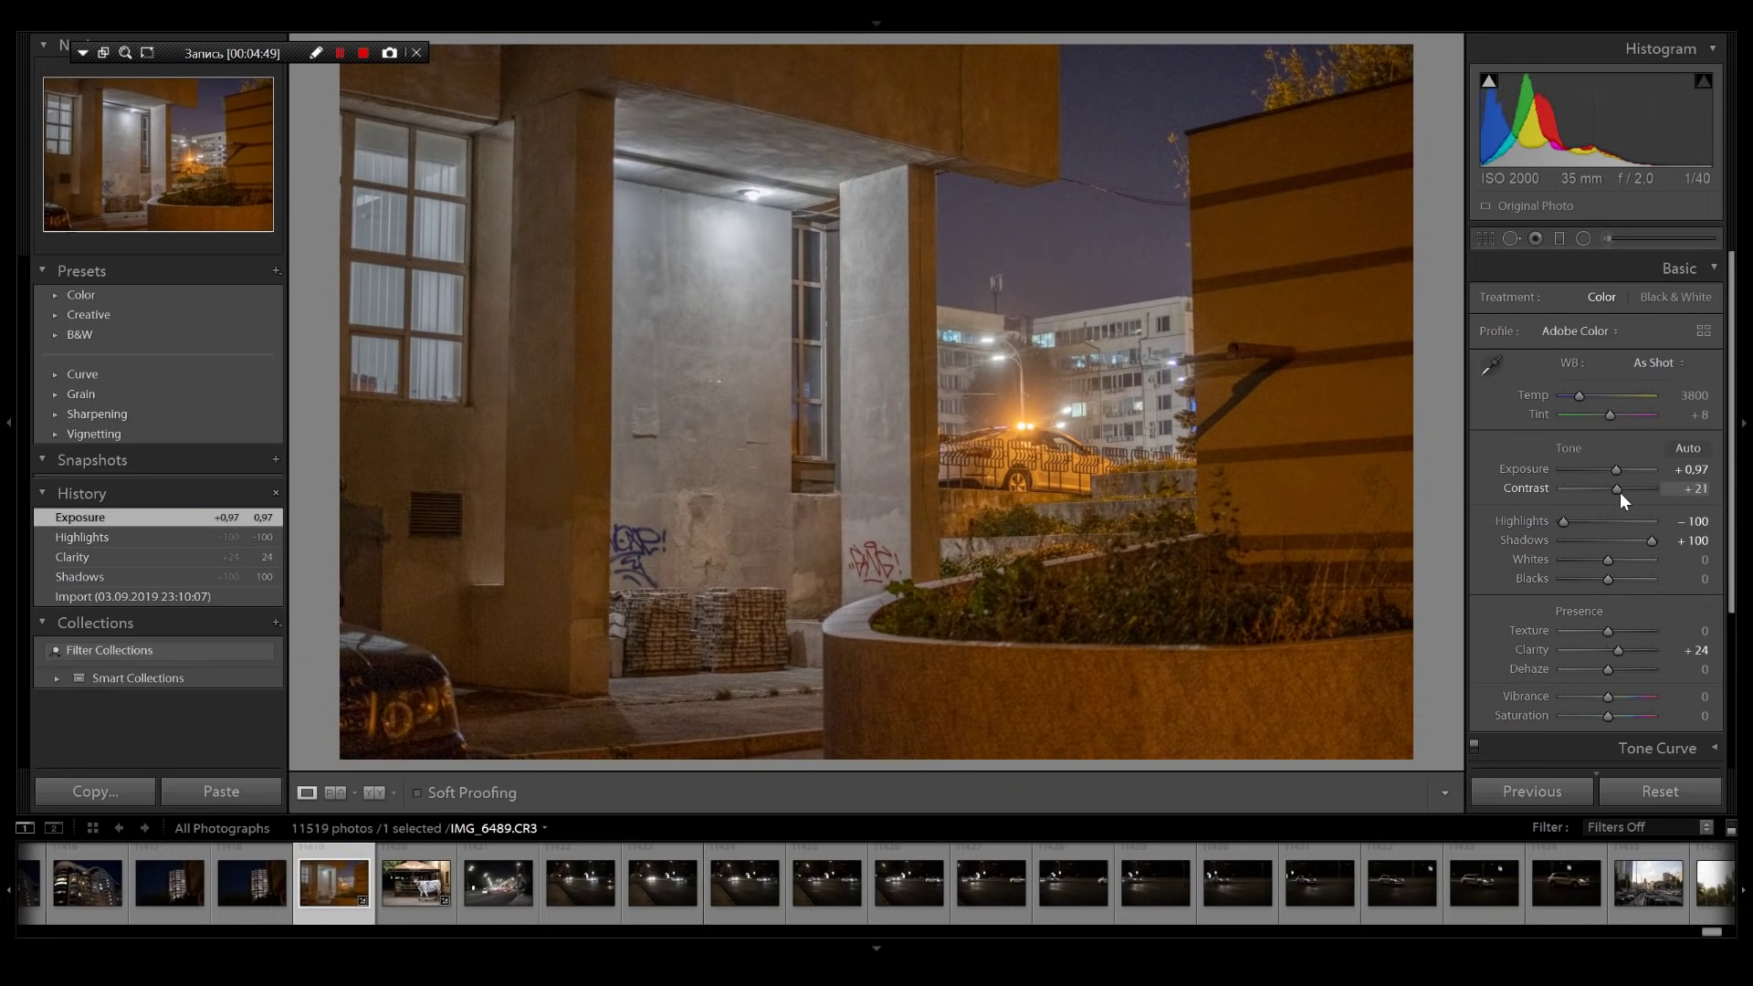
left_click_drag(1580, 395, 1576, 398)
left_click_drag(1614, 701, 1600, 705)
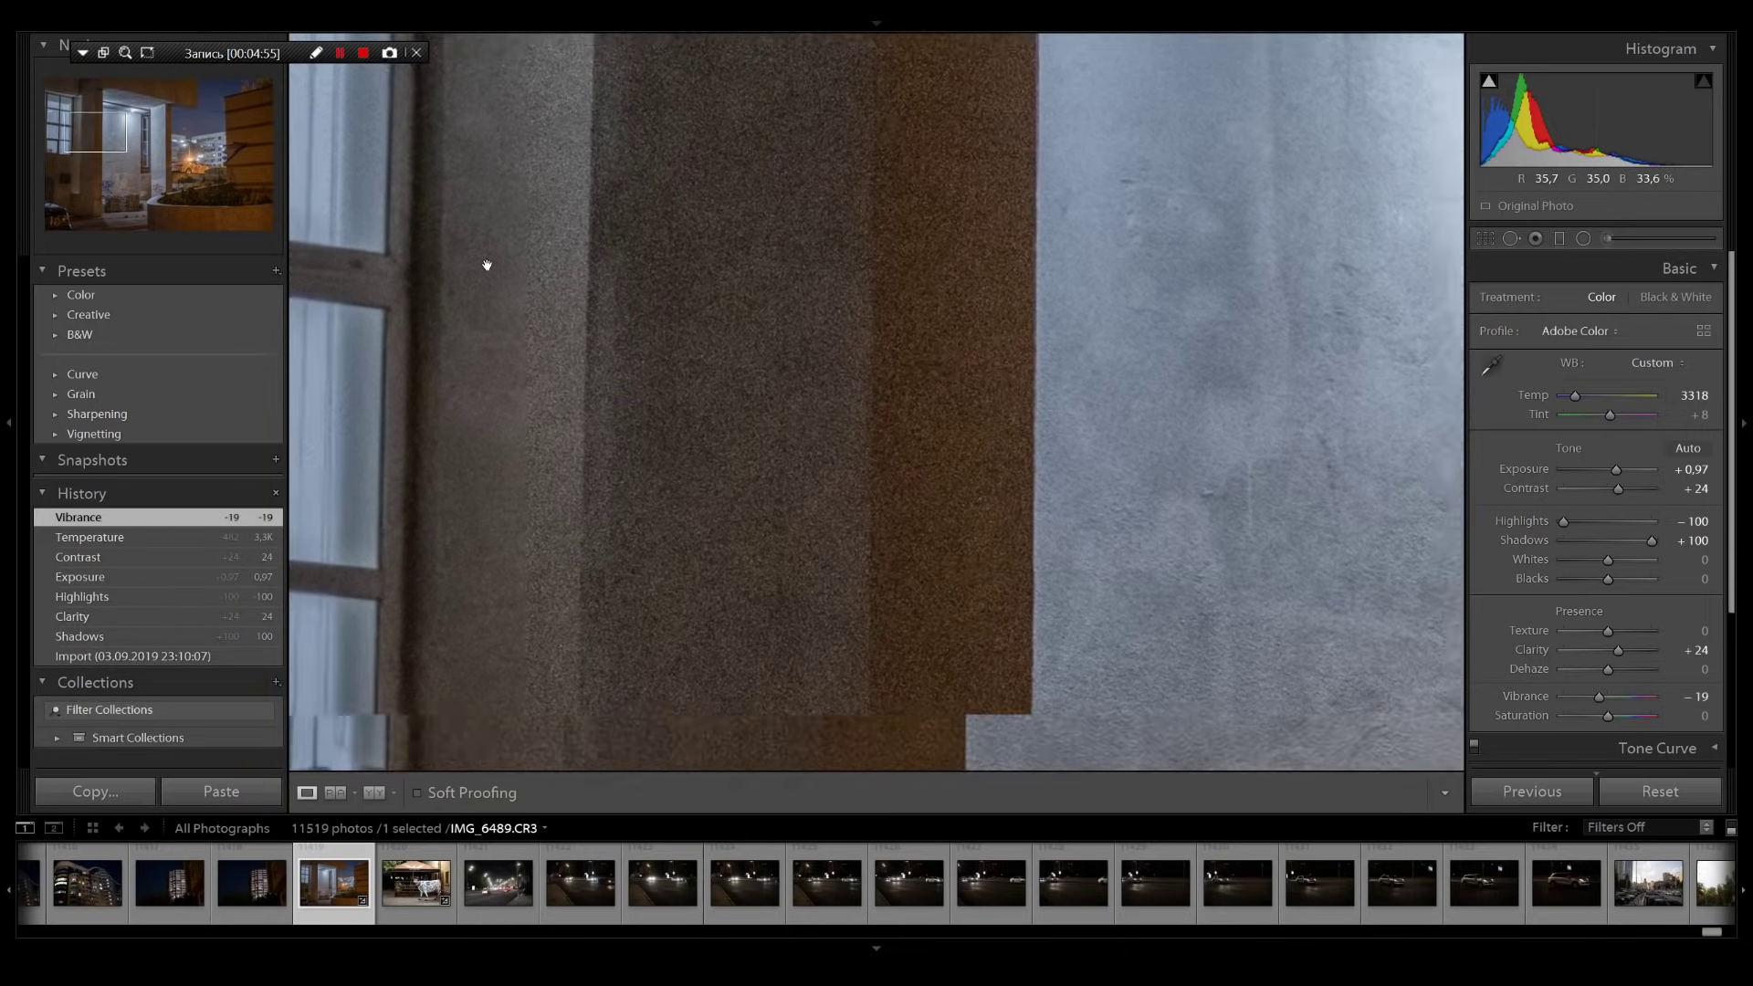
Examine the noise at close range on the window, dark facade, graffiti pillar and parked car
left_click(485, 266)
left_click_drag(907, 435, 1363, 508)
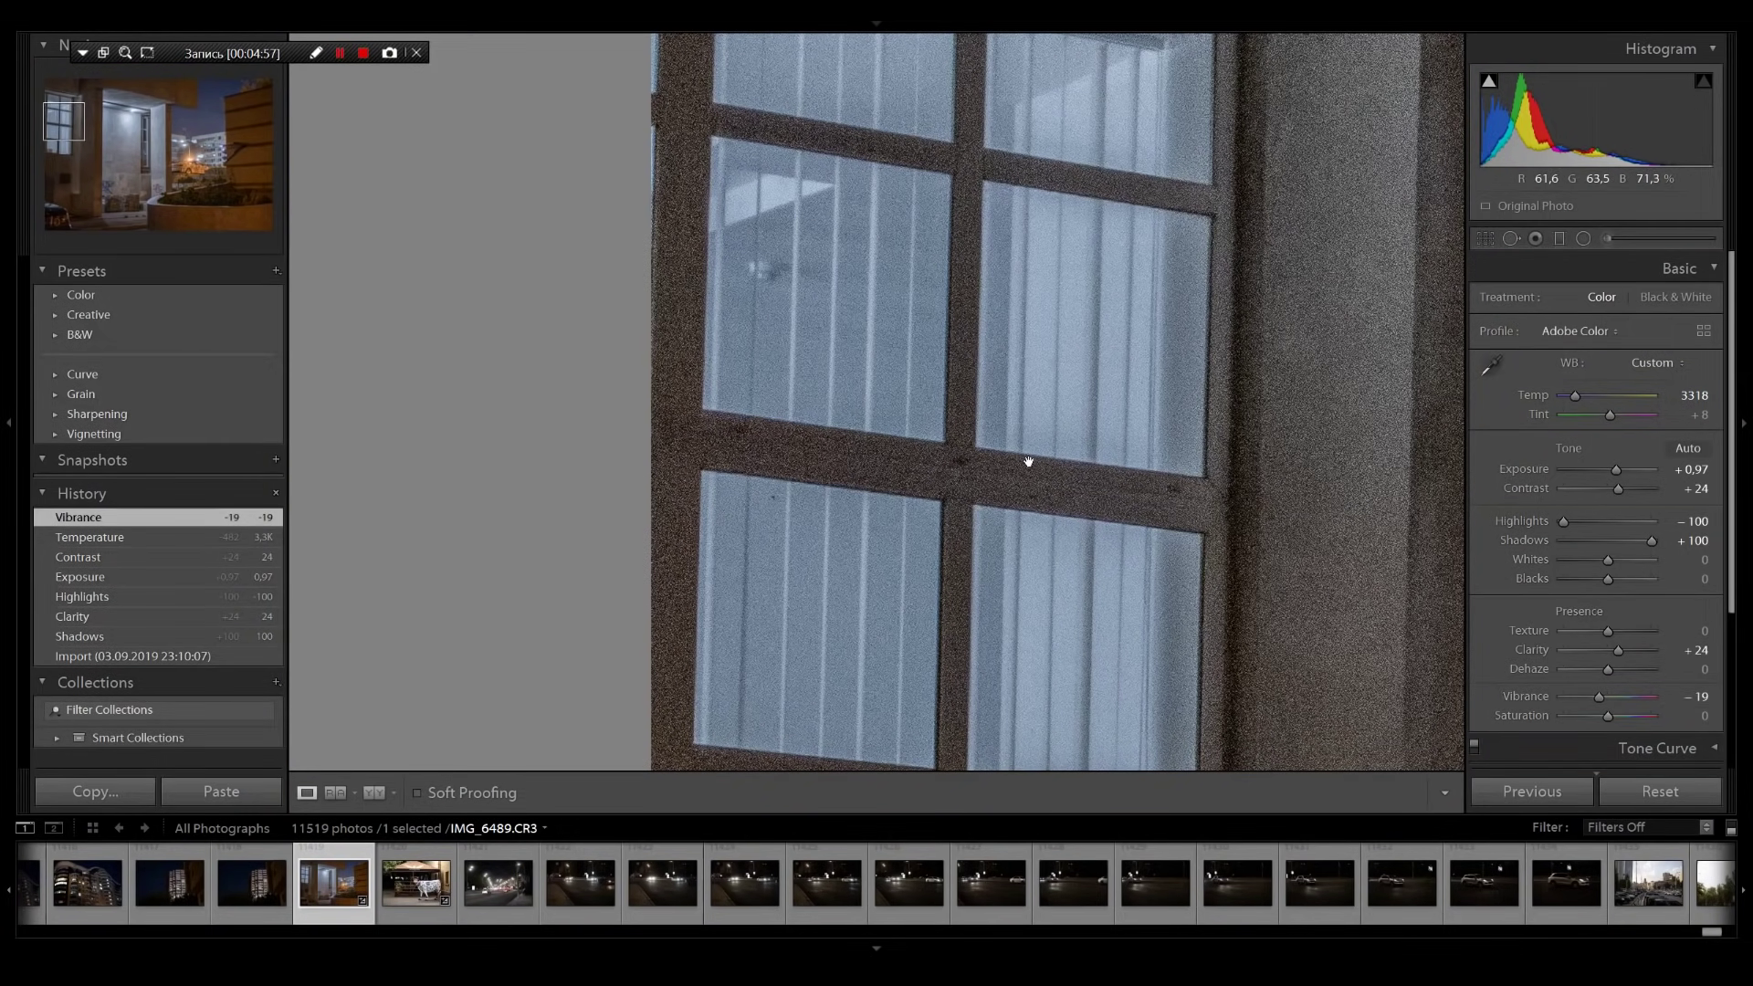
left_click(1238, 383)
left_click(1311, 278)
left_click_drag(1269, 219, 1123, 765)
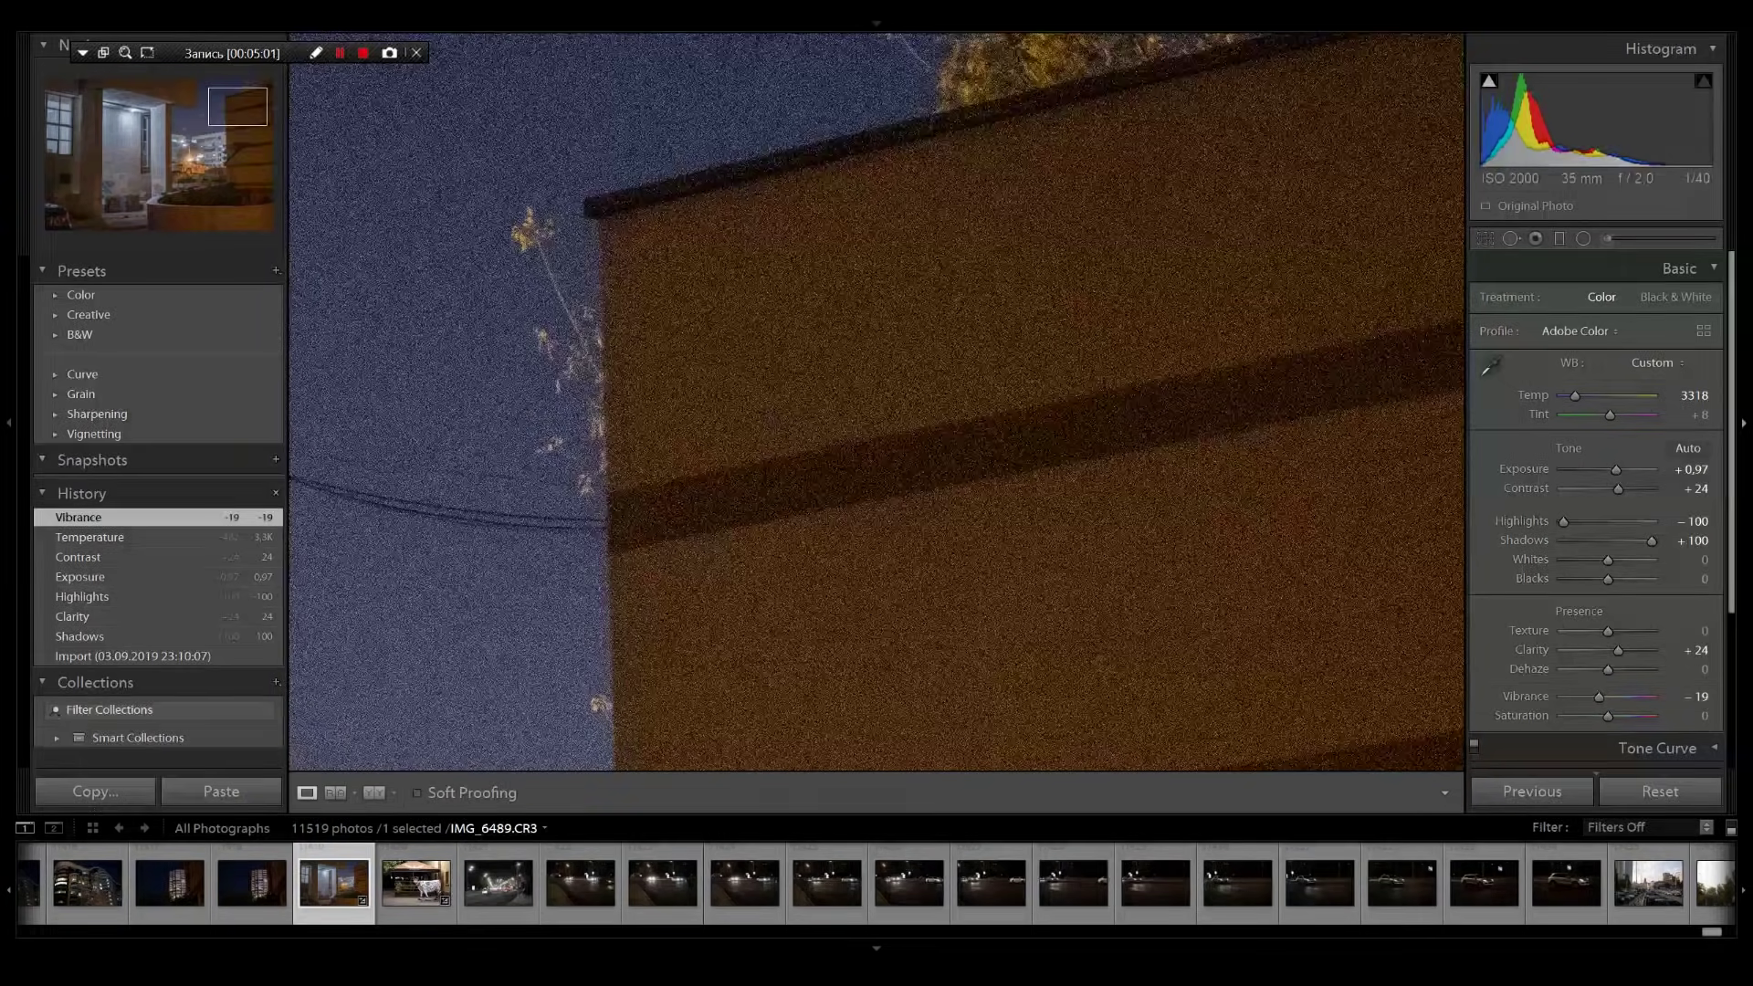
left_click(942, 467)
left_click(859, 545)
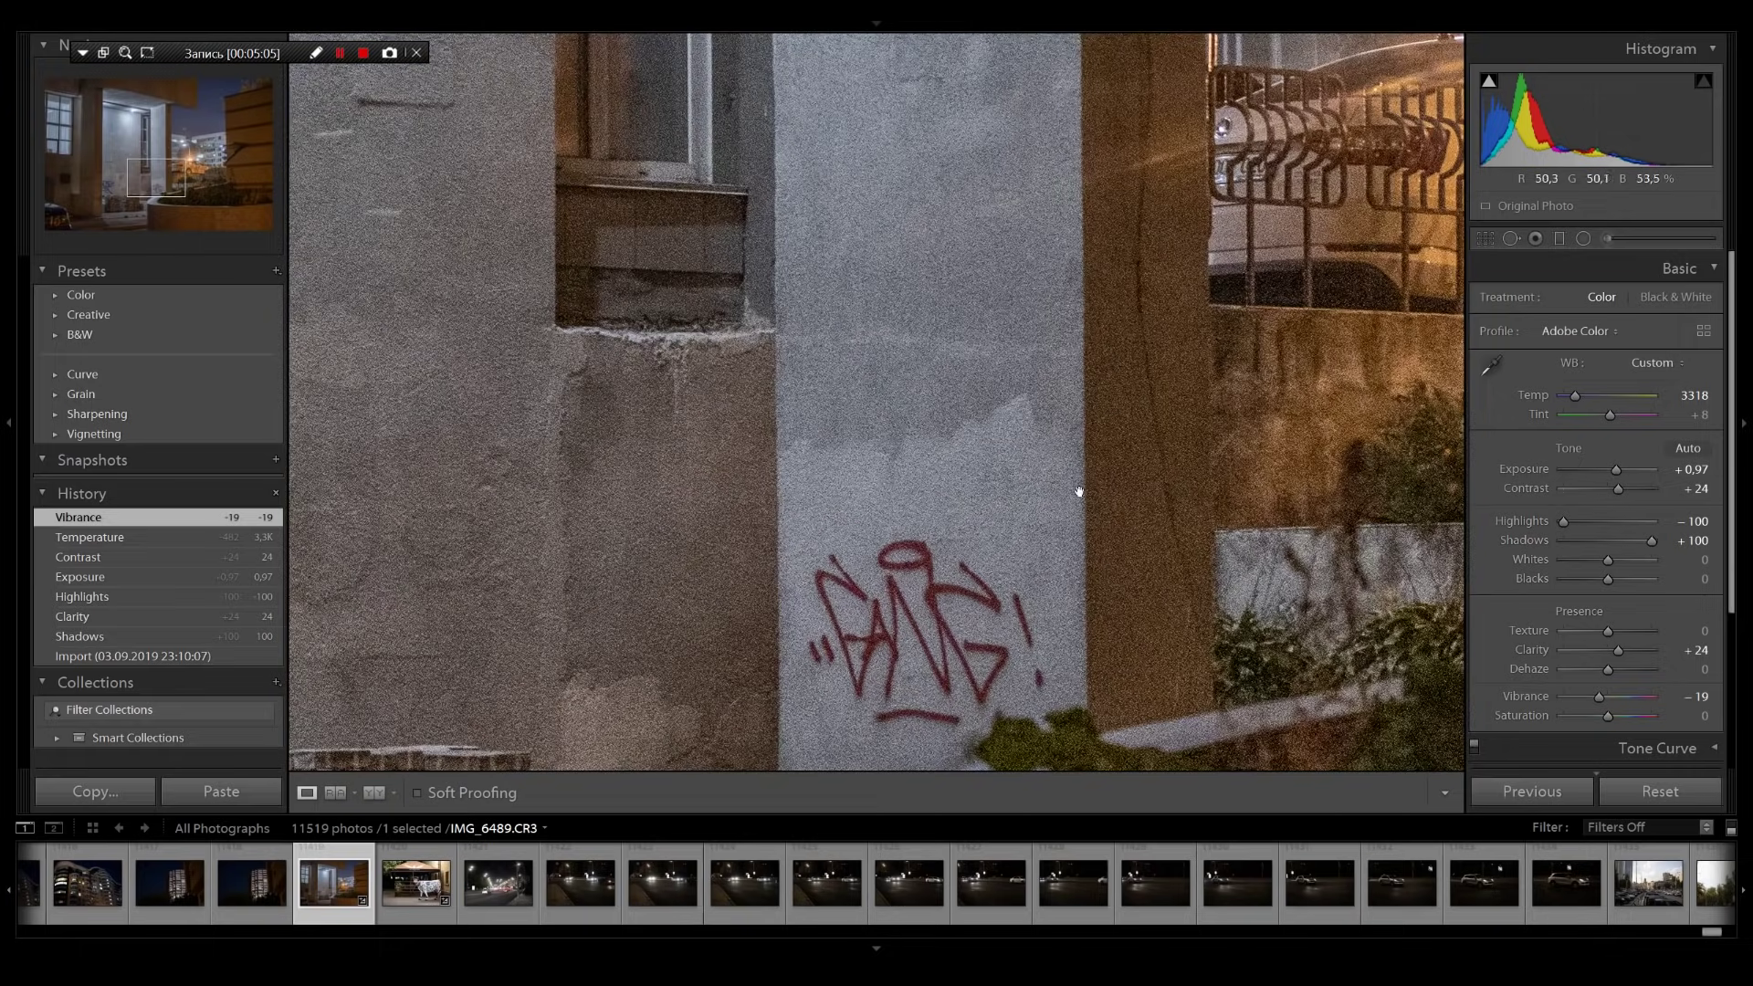
left_click_drag(1273, 511, 661, 594)
left_click(1251, 508)
left_click(1167, 495)
Set luminance noise reduction to 34, sharpening amount to 71 and sharpening radius to 1.3
scroll(1716, 639, "down", 3)
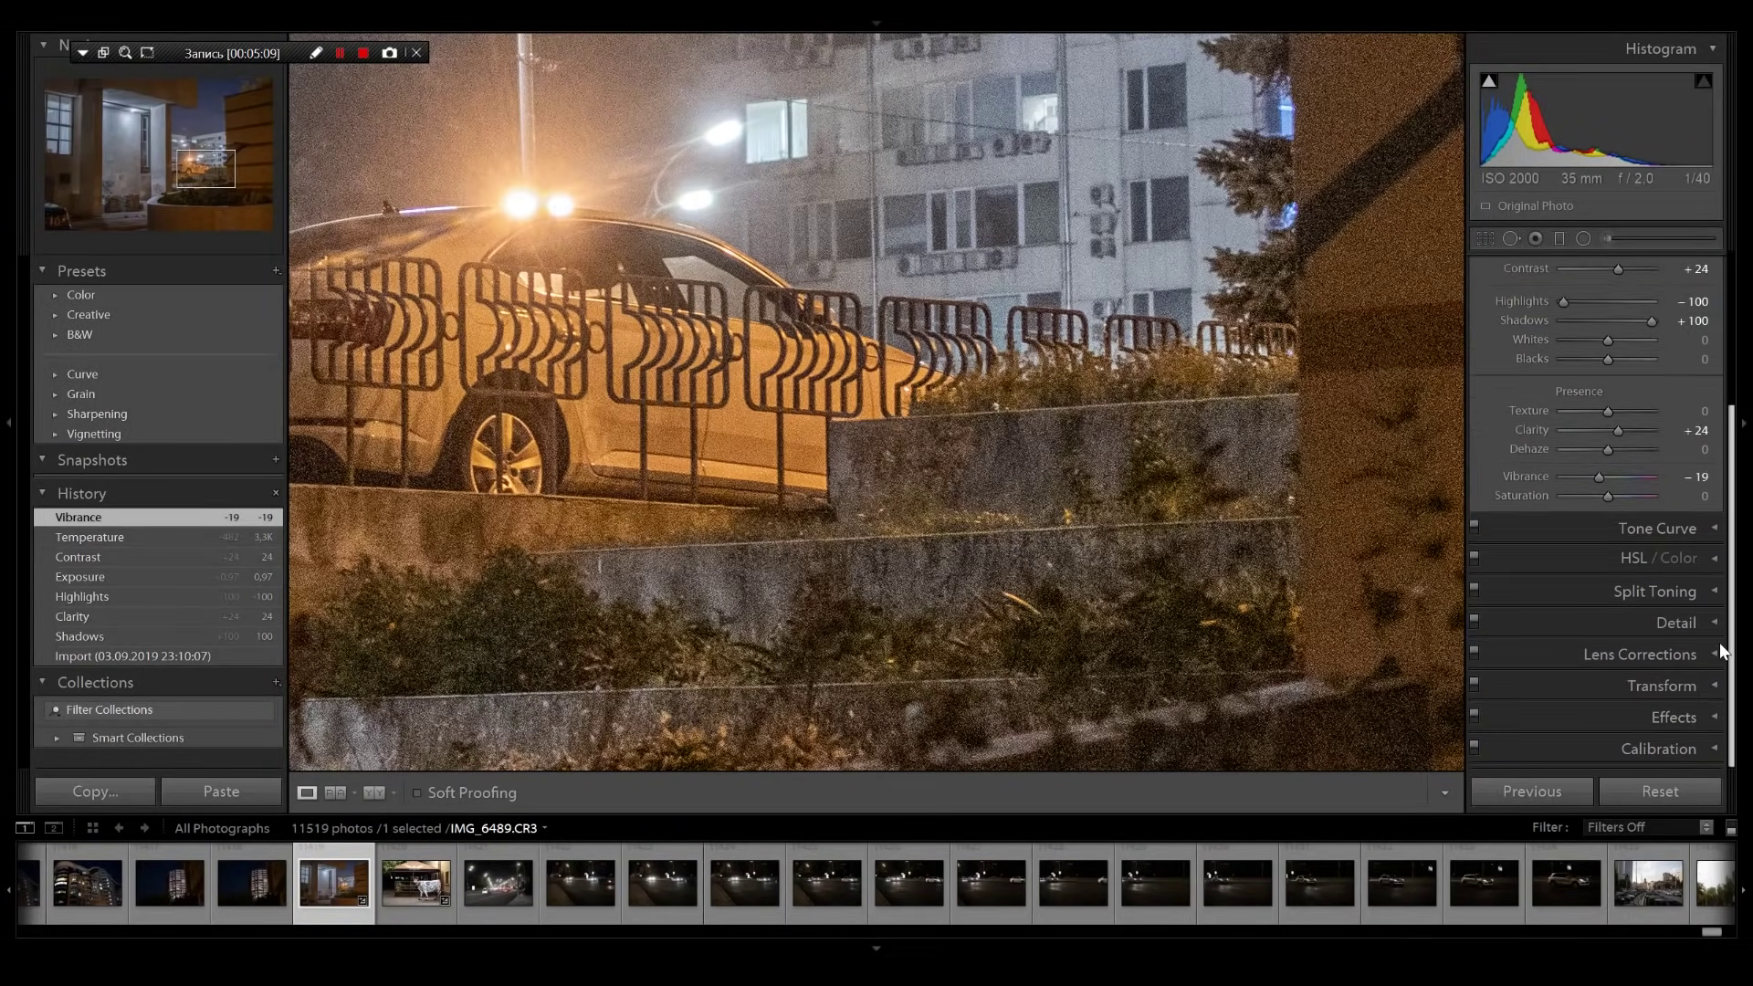
left_click(1706, 630)
left_click_drag(1563, 639, 1594, 639)
left_click_drag(1582, 549, 1620, 548)
left_click(1606, 532)
left_click(1592, 550)
Examine the noise reduction and sharpening result across the car, walls, brick stacks and lit ceiling
left_click_drag(1125, 189, 1111, 485)
left_click(1111, 485)
left_click(981, 484)
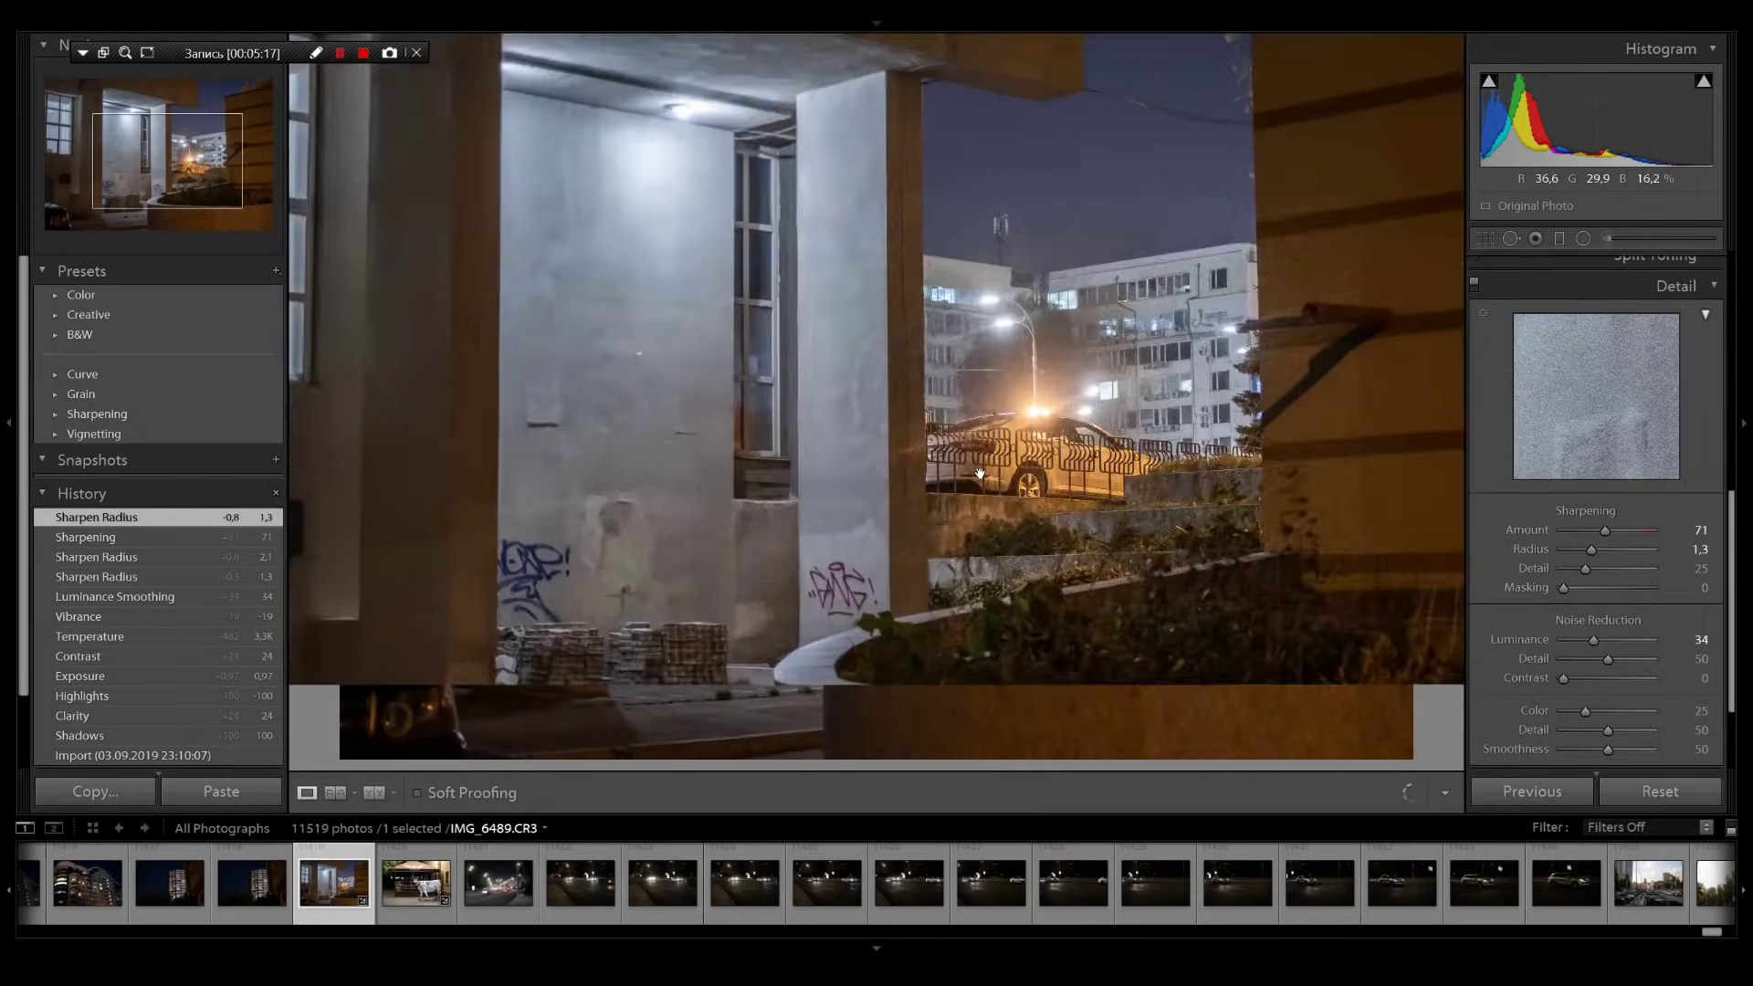
left_click_drag(1328, 436, 1451, 412)
left_click(945, 555)
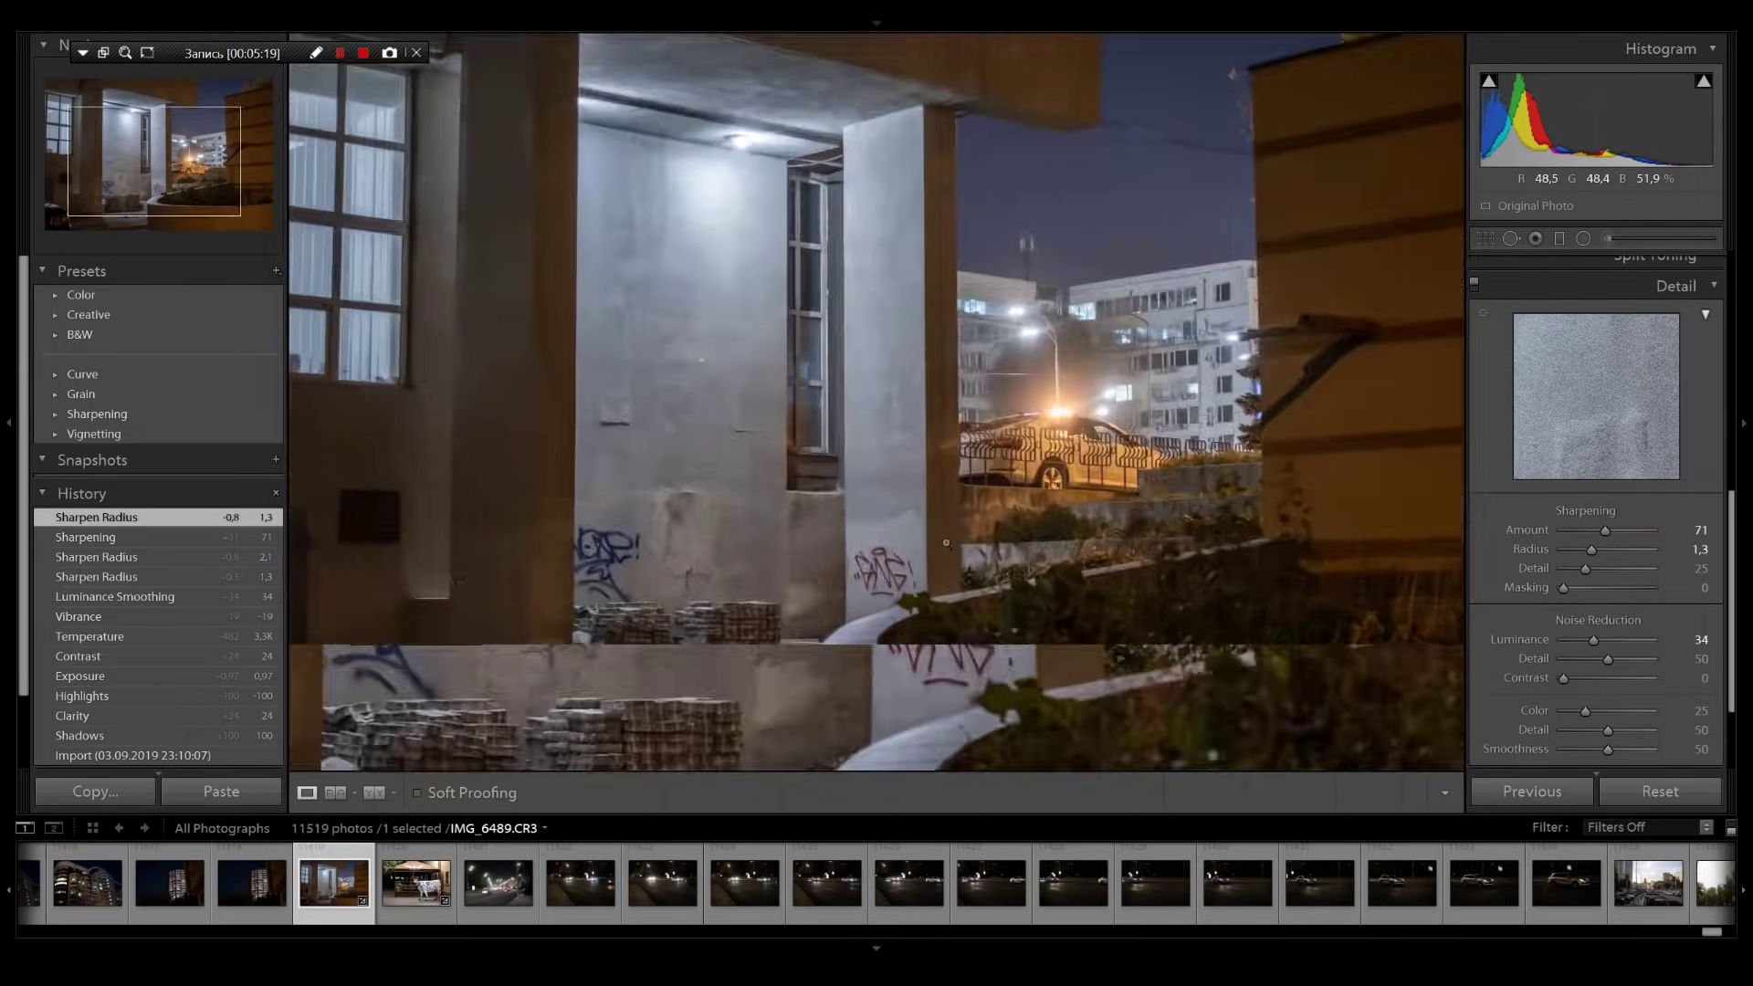
left_click(759, 623)
left_click_drag(755, 615, 1205, 513)
left_click_drag(1128, 420, 1053, 748)
left_click_drag(1132, 315, 941, 778)
left_click_drag(1203, 319, 829, 795)
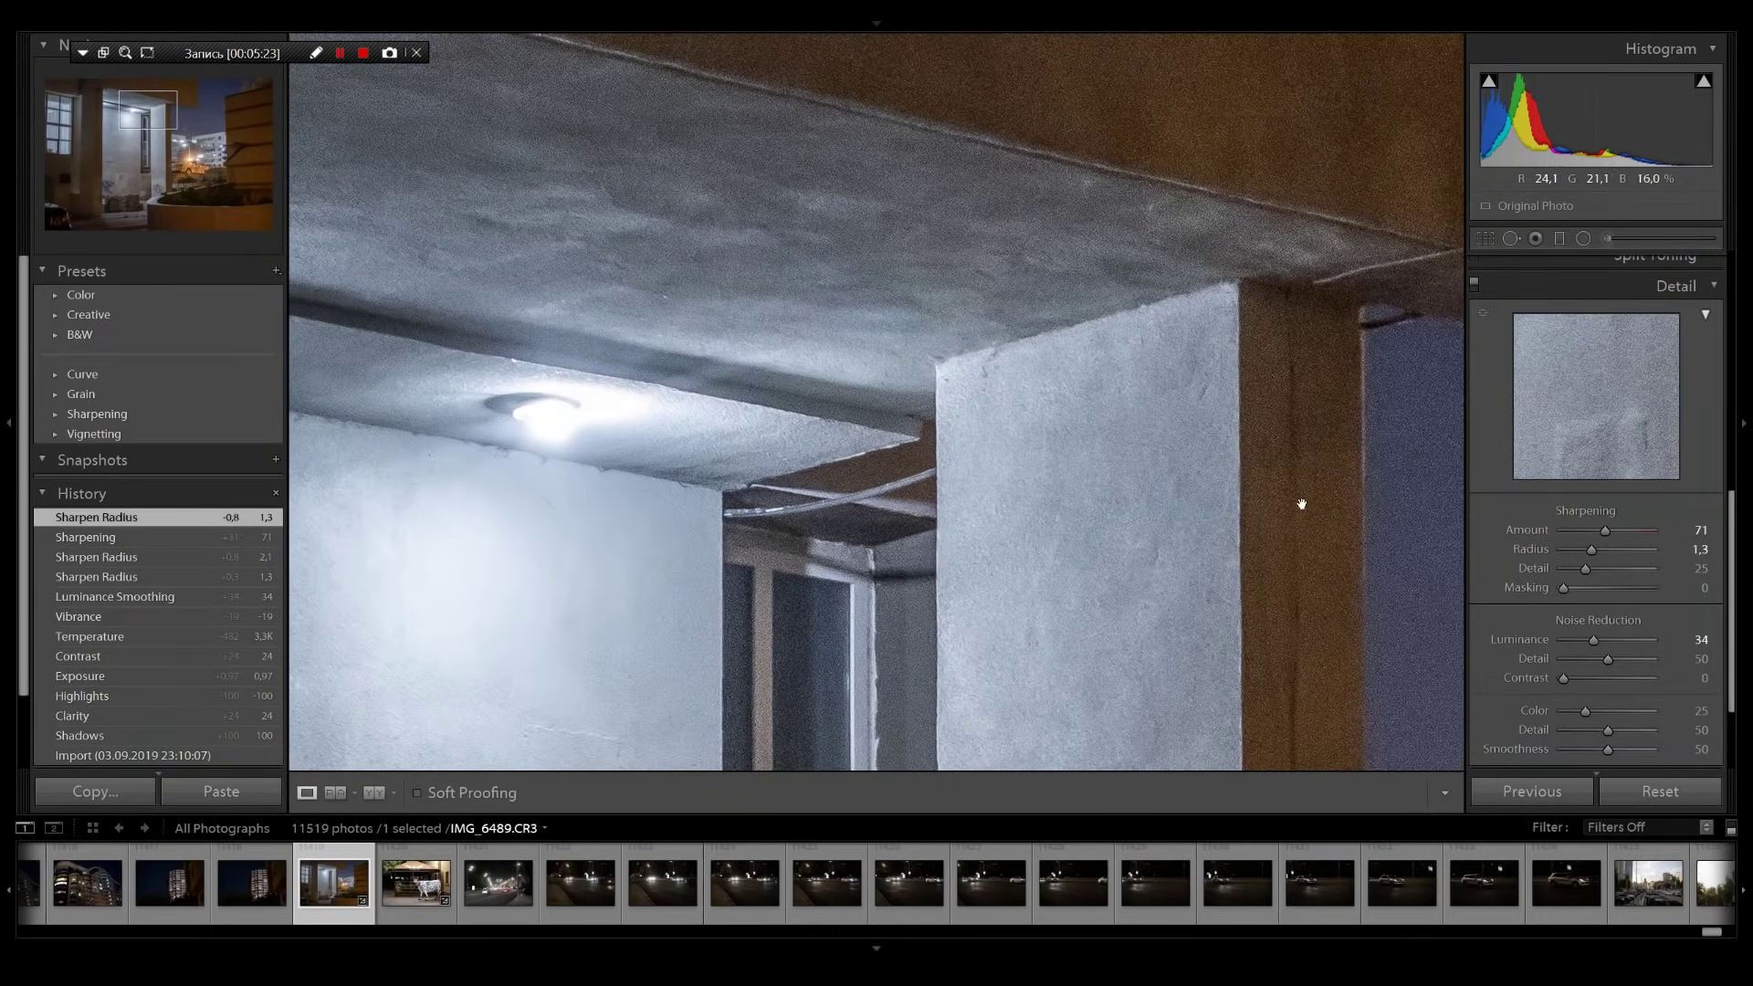
Check the edited building entrance photo by alternating between close range and the full frame
left_click(1318, 395)
left_click(1227, 176)
left_click(966, 560)
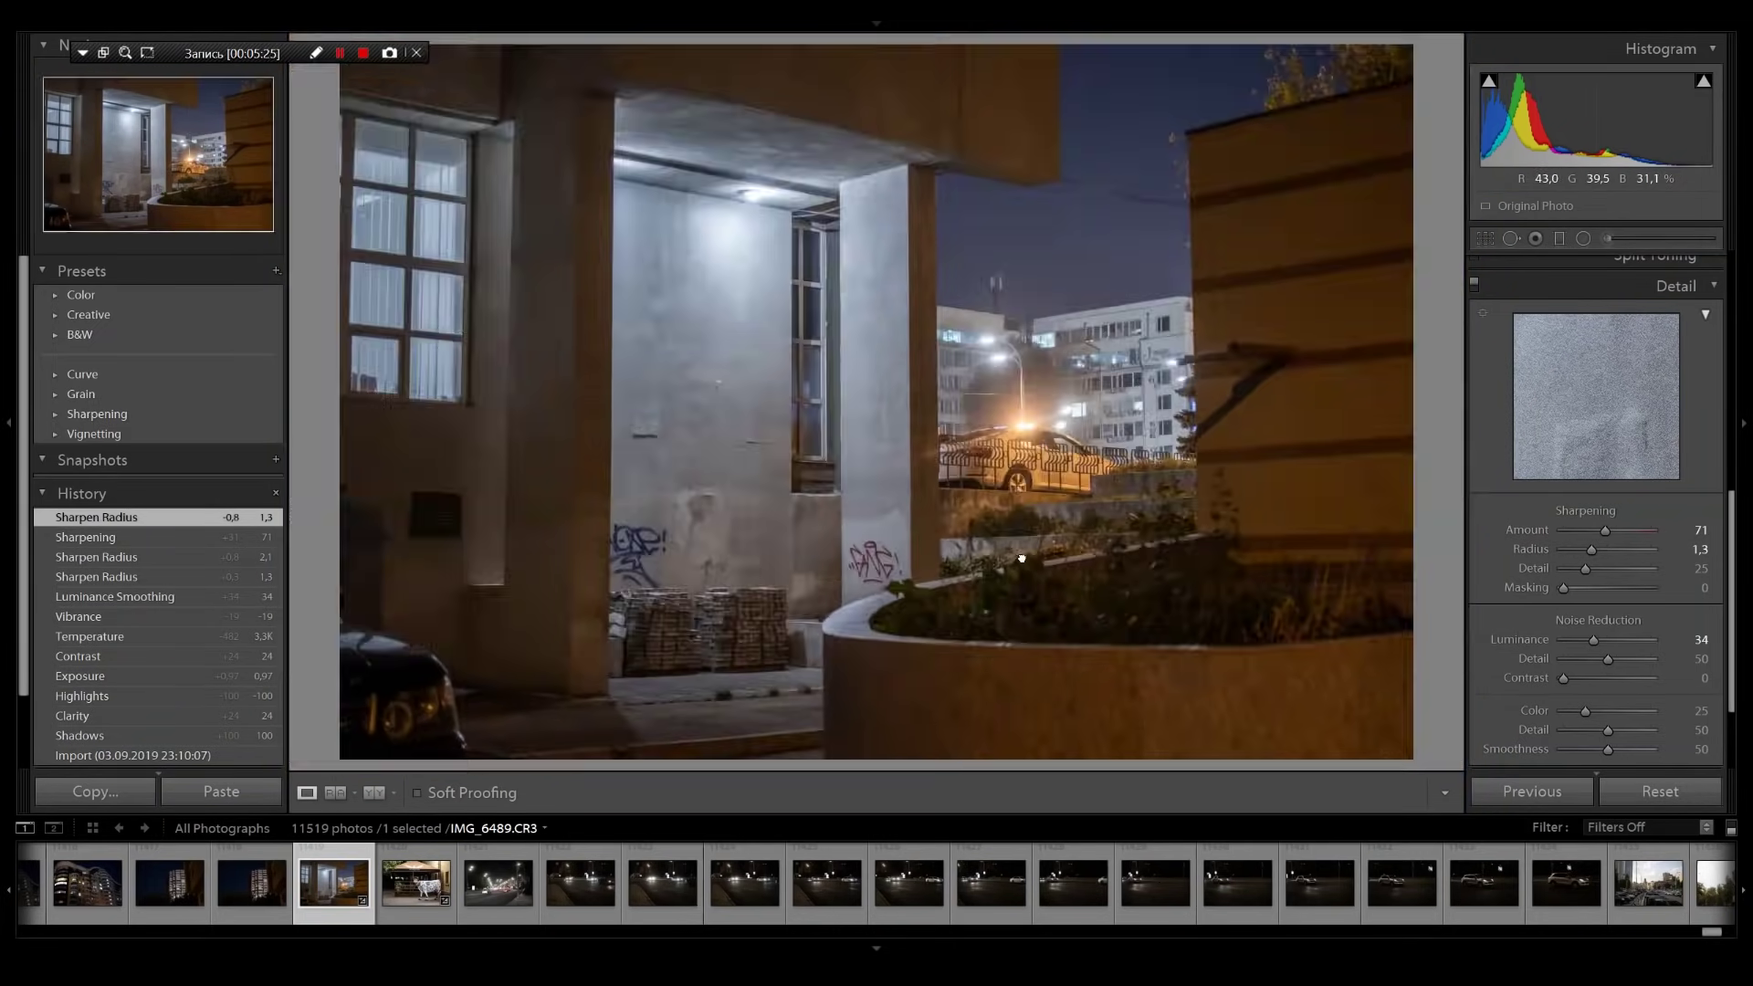
left_click(1017, 562)
left_click_drag(1180, 151, 1056, 536)
left_click(1056, 536)
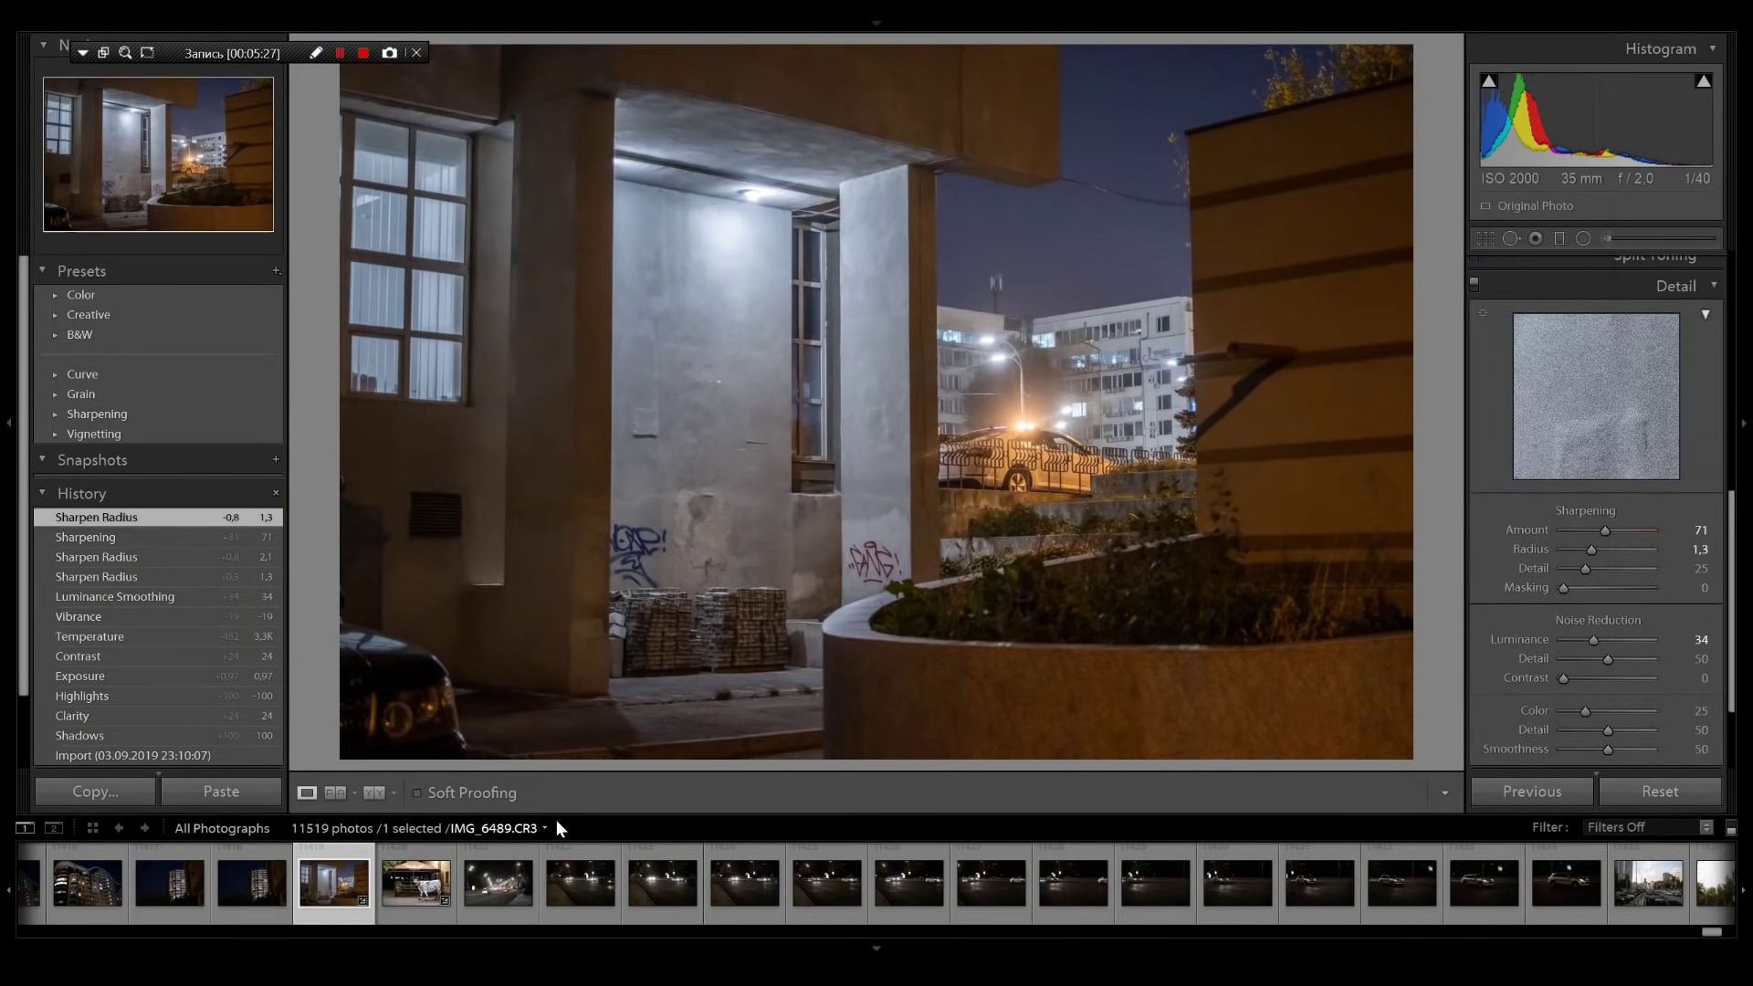
Open photo IMG_6488 and examine the noise on the high-rise balconies at close range
left_click(254, 908)
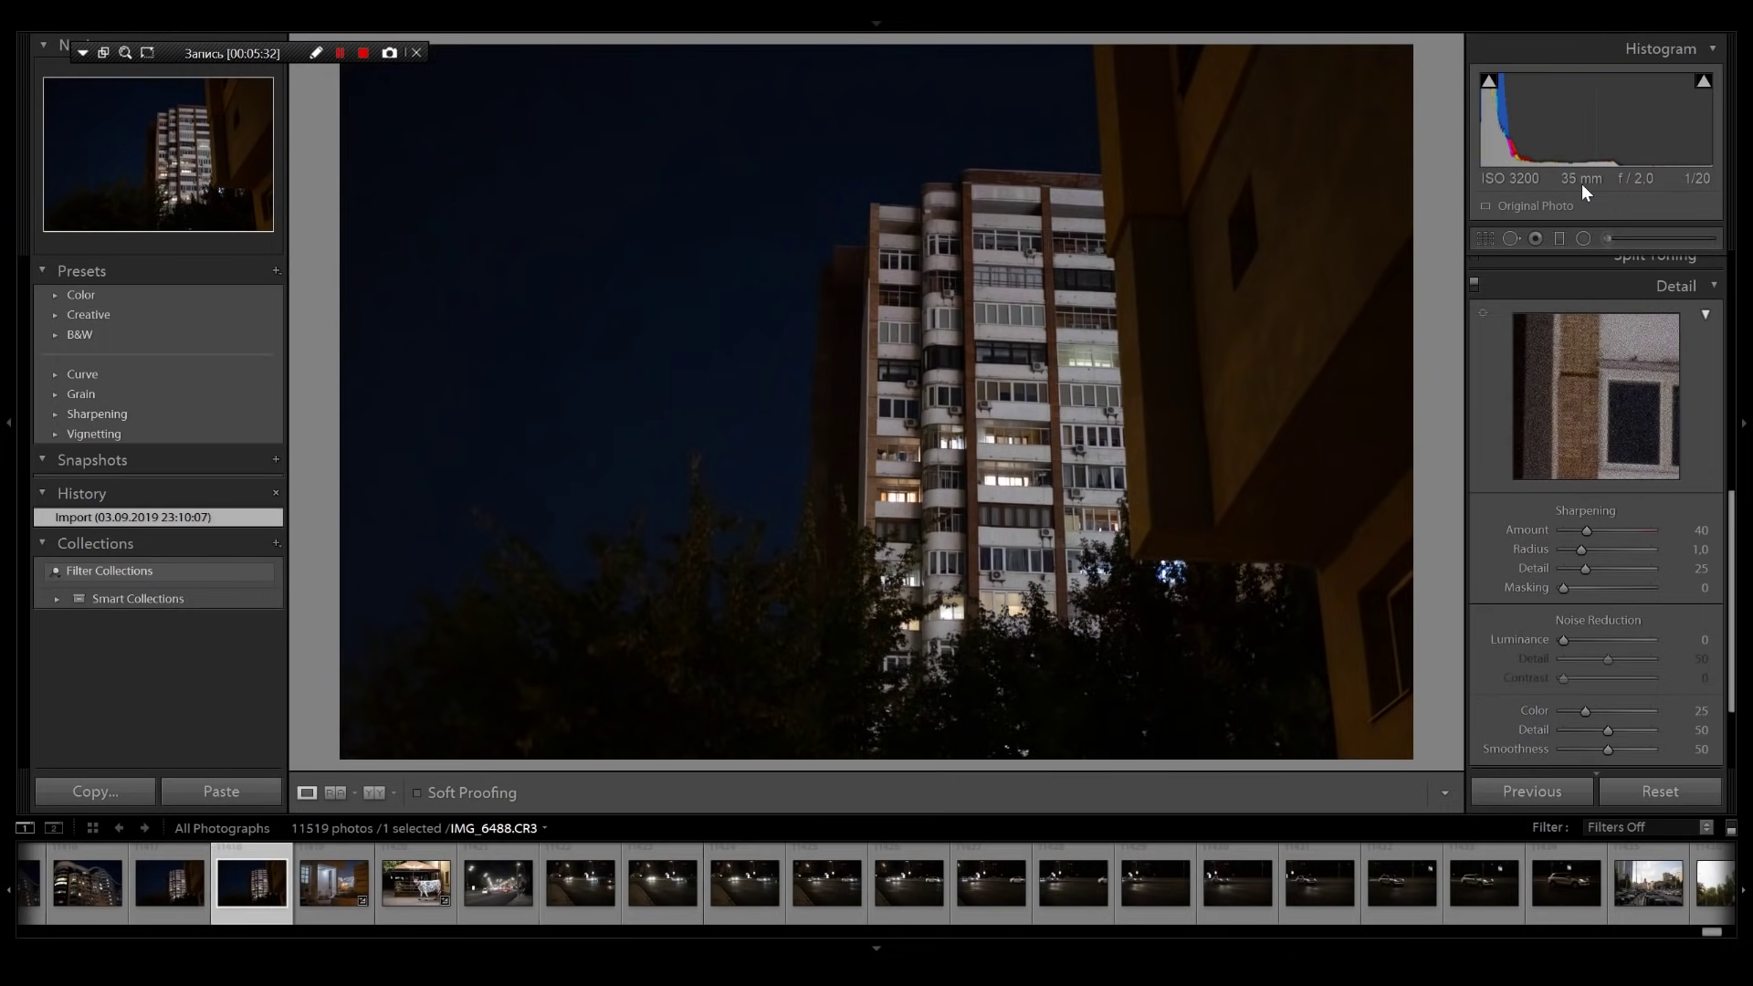
left_click(1039, 338)
left_click_drag(1003, 581, 1049, 292)
left_click_drag(1015, 511, 1030, 272)
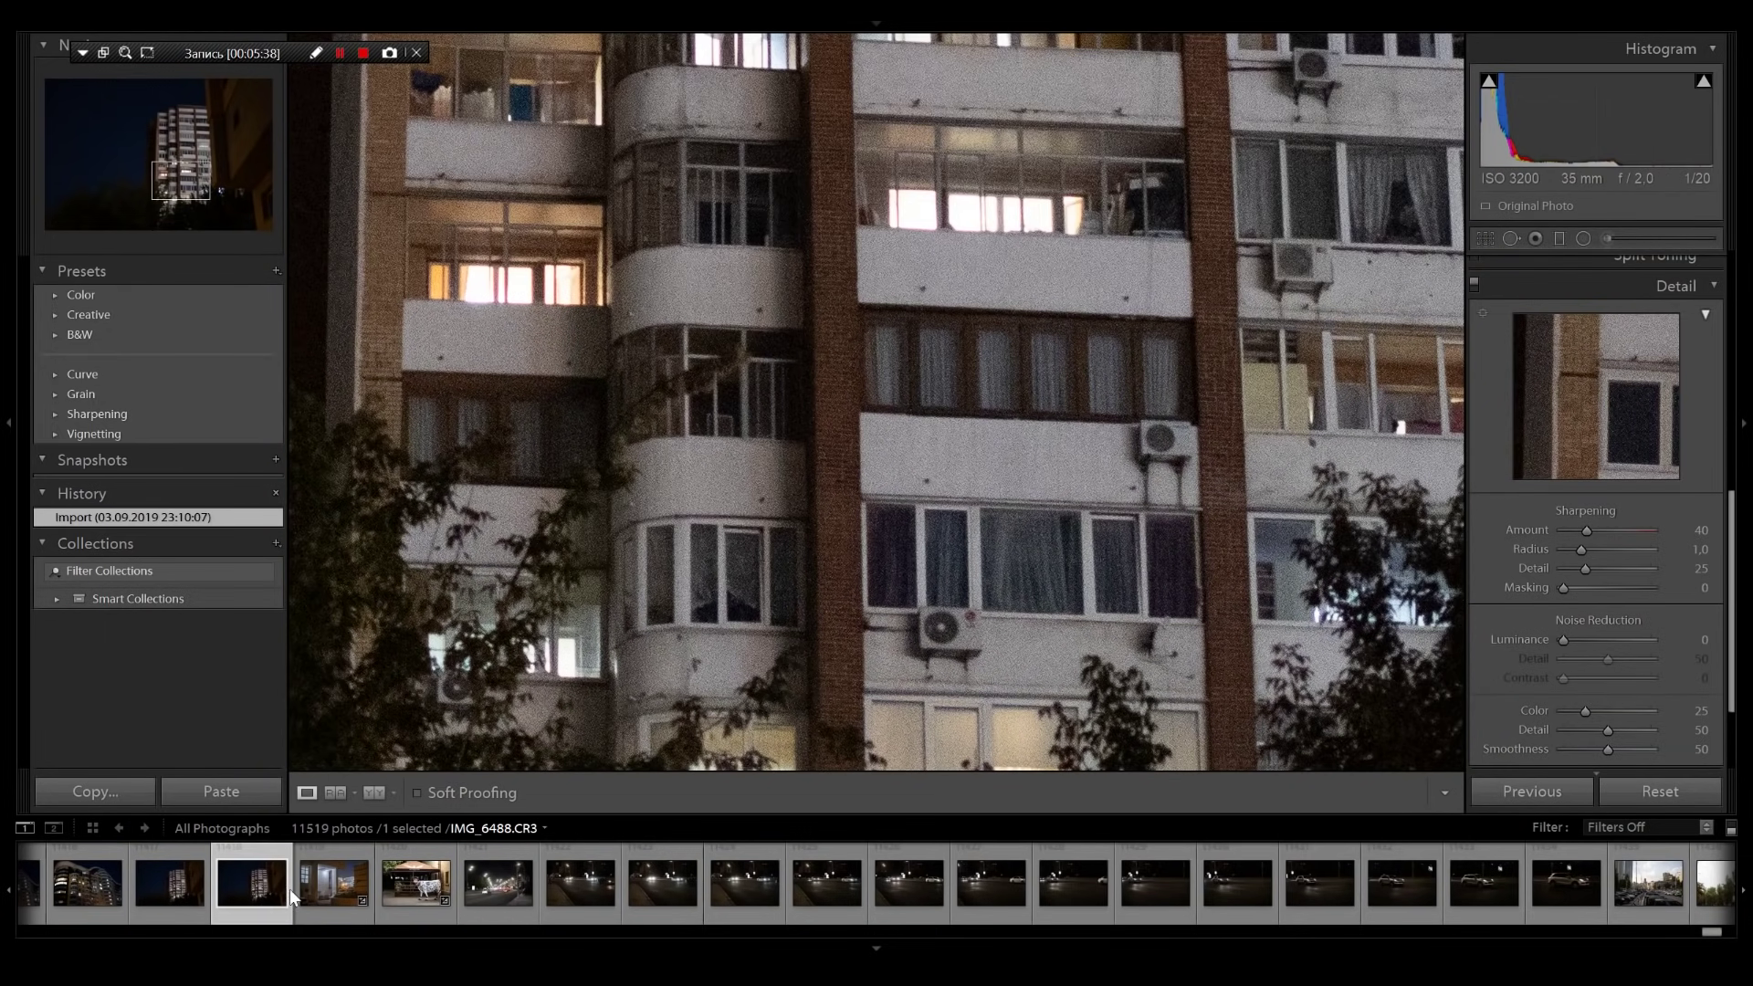
Open photo IMG_6487 and examine the noise across the high-rise's balconies, upper floors and roofline
left_click(156, 922)
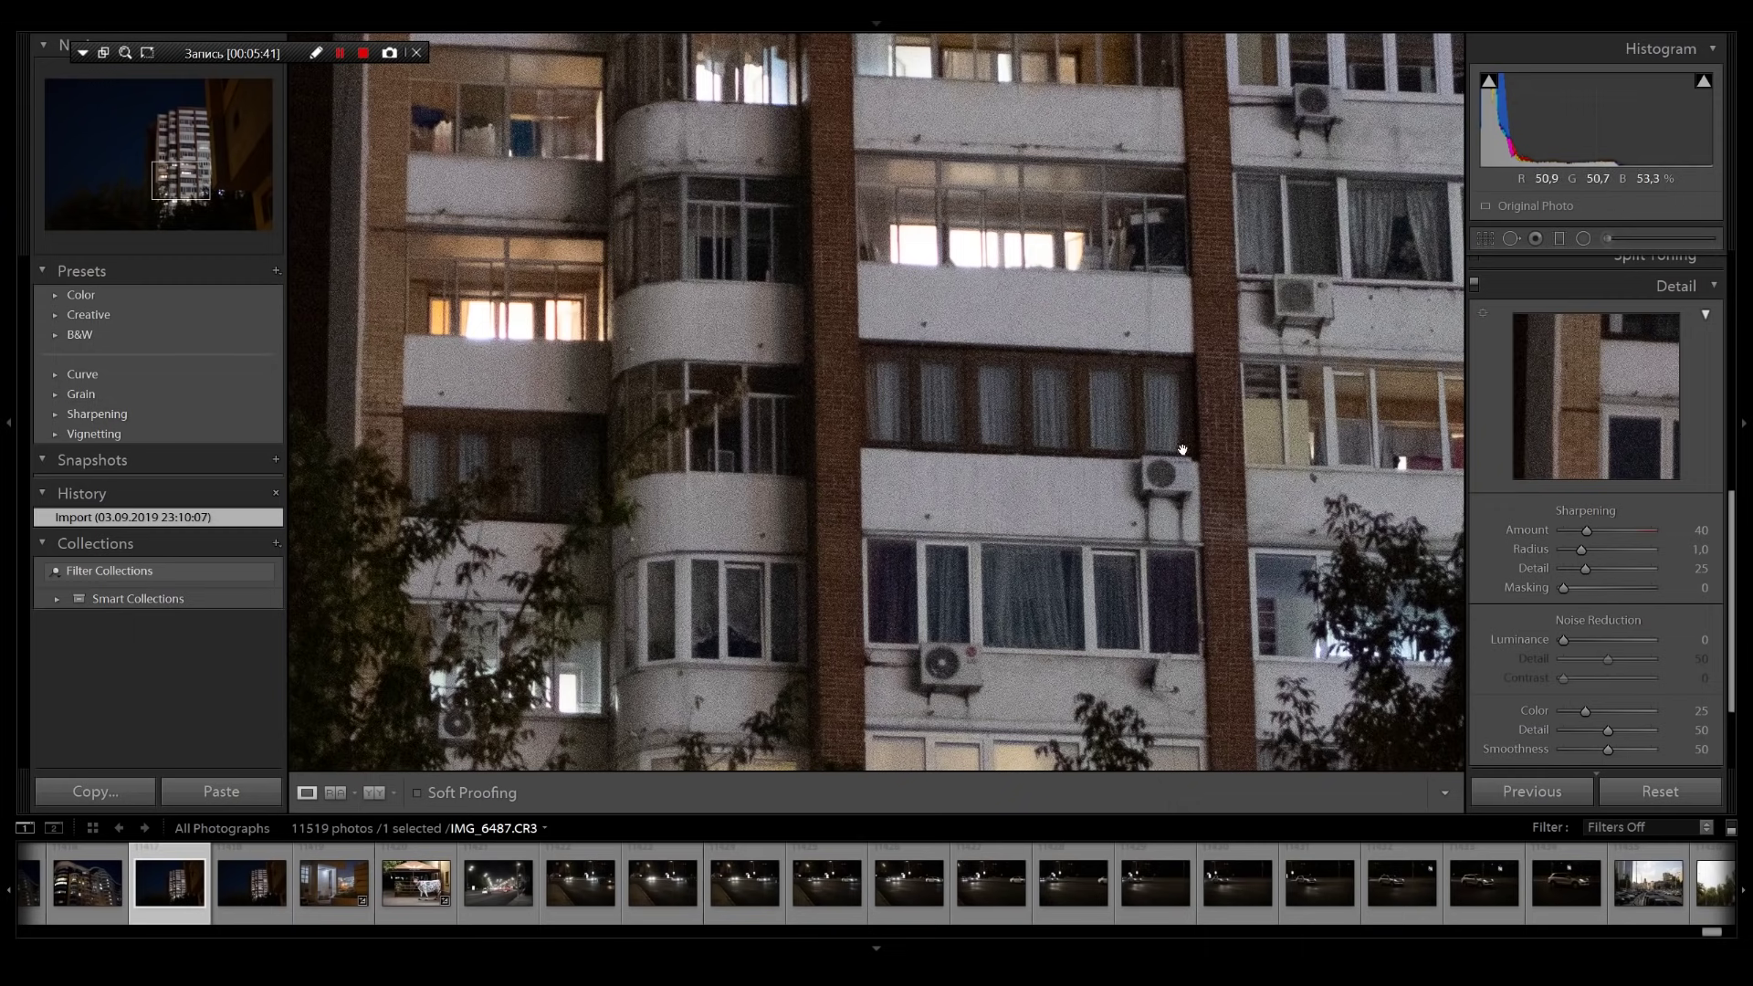
left_click_drag(945, 430, 839, 812)
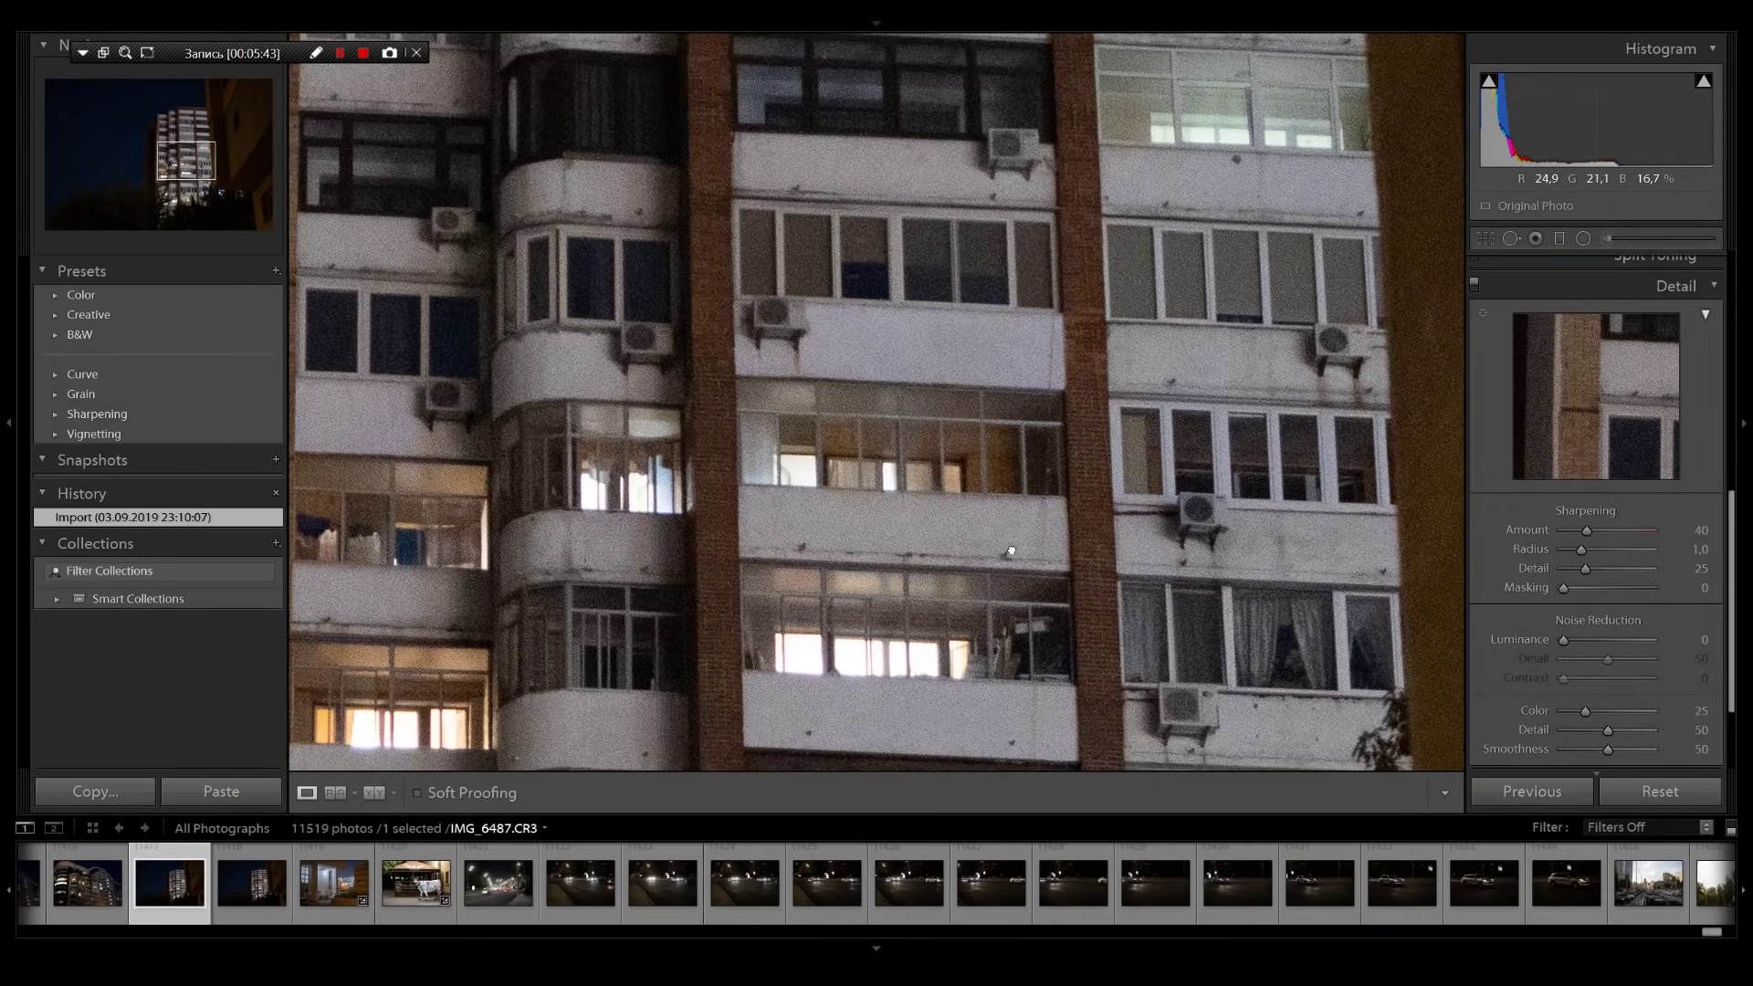
left_click_drag(1103, 394, 920, 752)
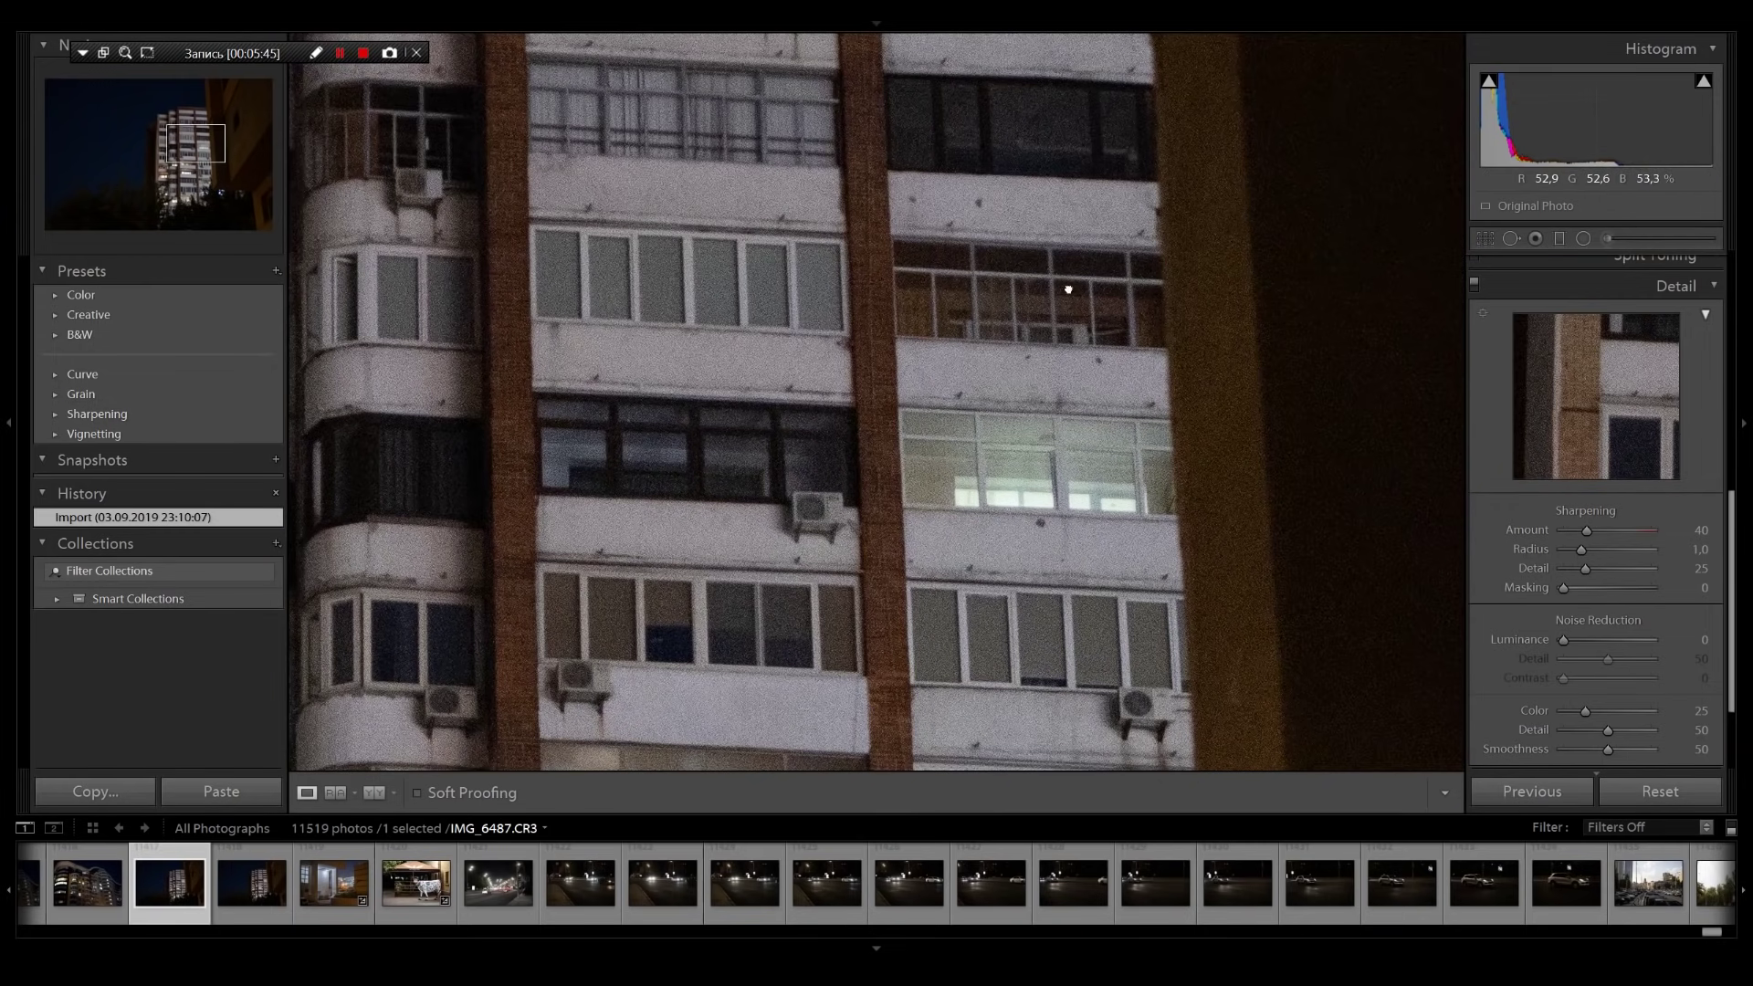
left_click_drag(1009, 576, 1118, 77)
left_click_drag(829, 571, 1018, 967)
left_click_drag(873, 450, 1034, 900)
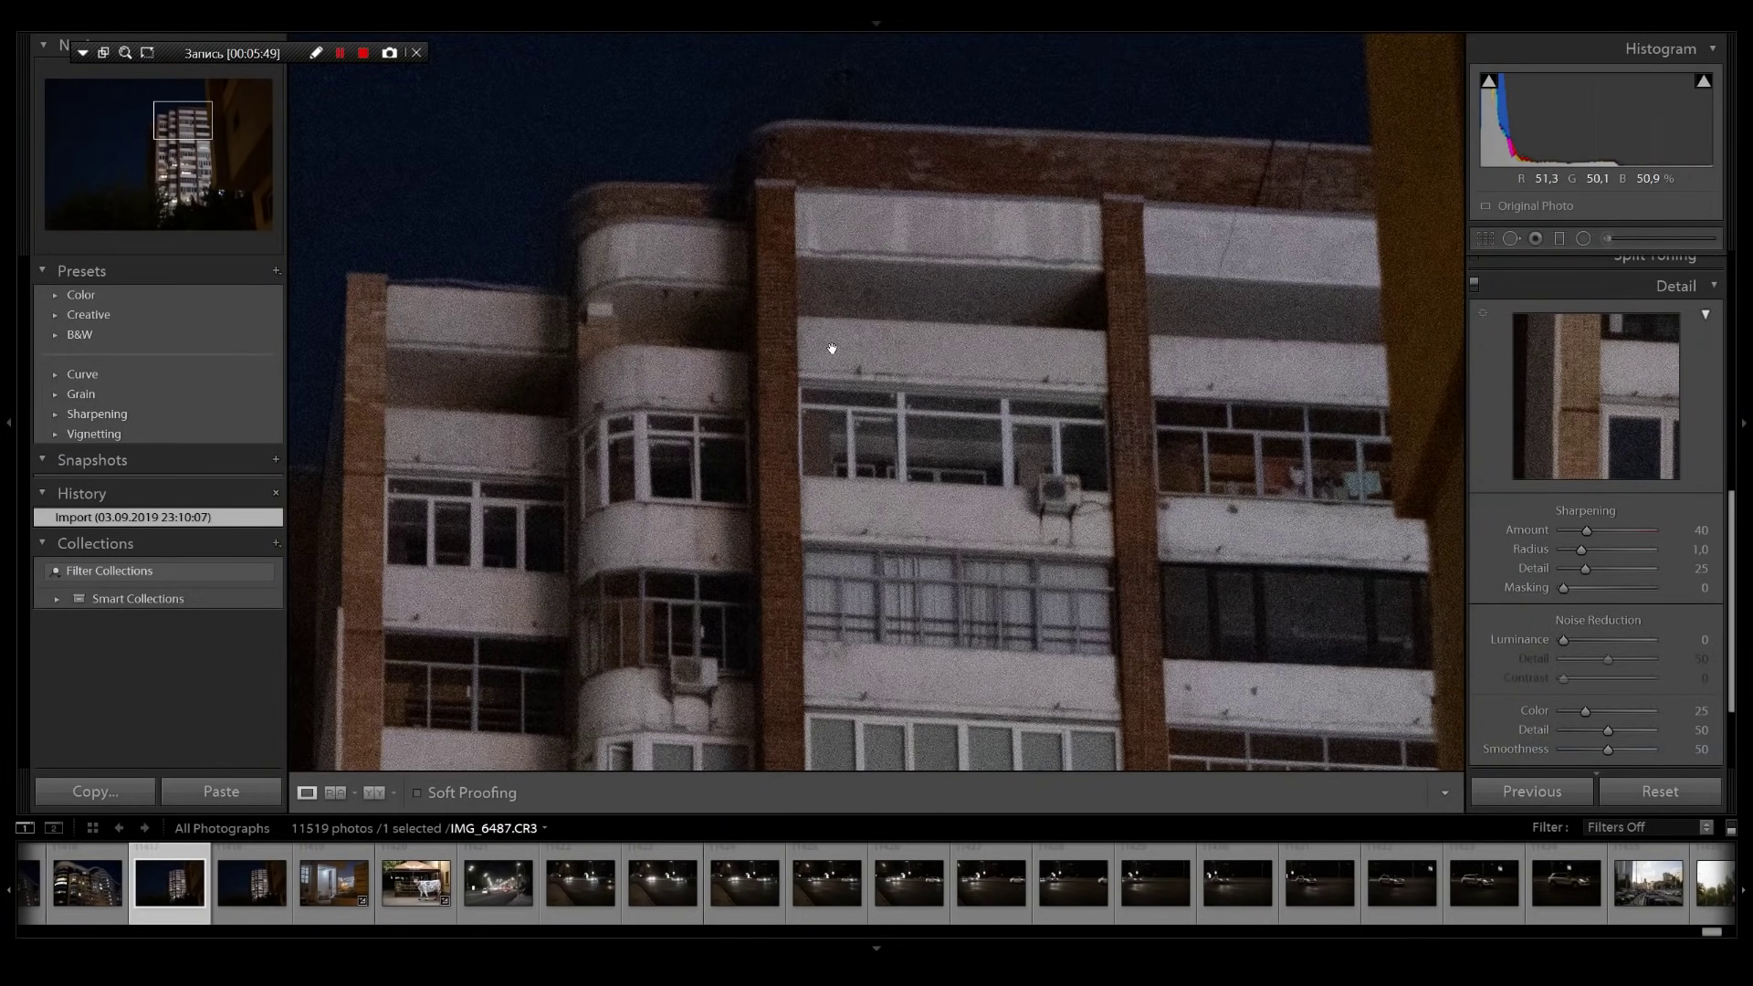
left_click(749, 601)
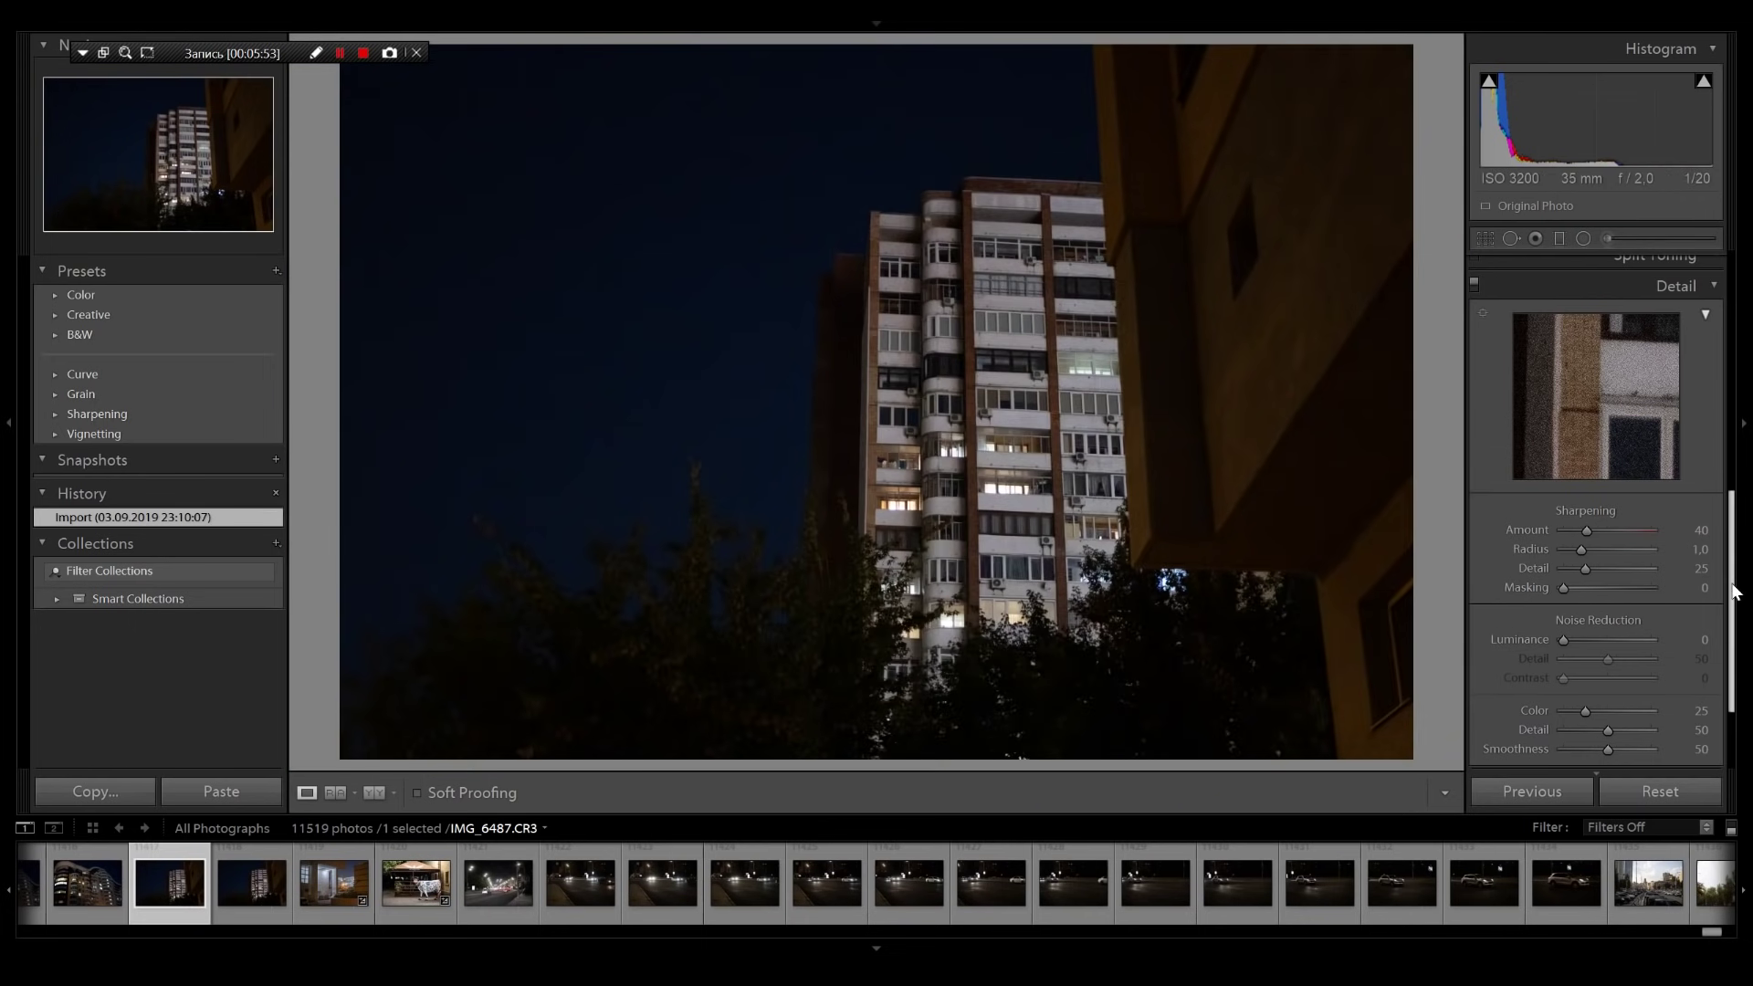
Set shadows to +89 and exposure to +0.43 on IMG_6487, checking the noise in the dark trees and sky
scroll(1641, 502, "up", 10)
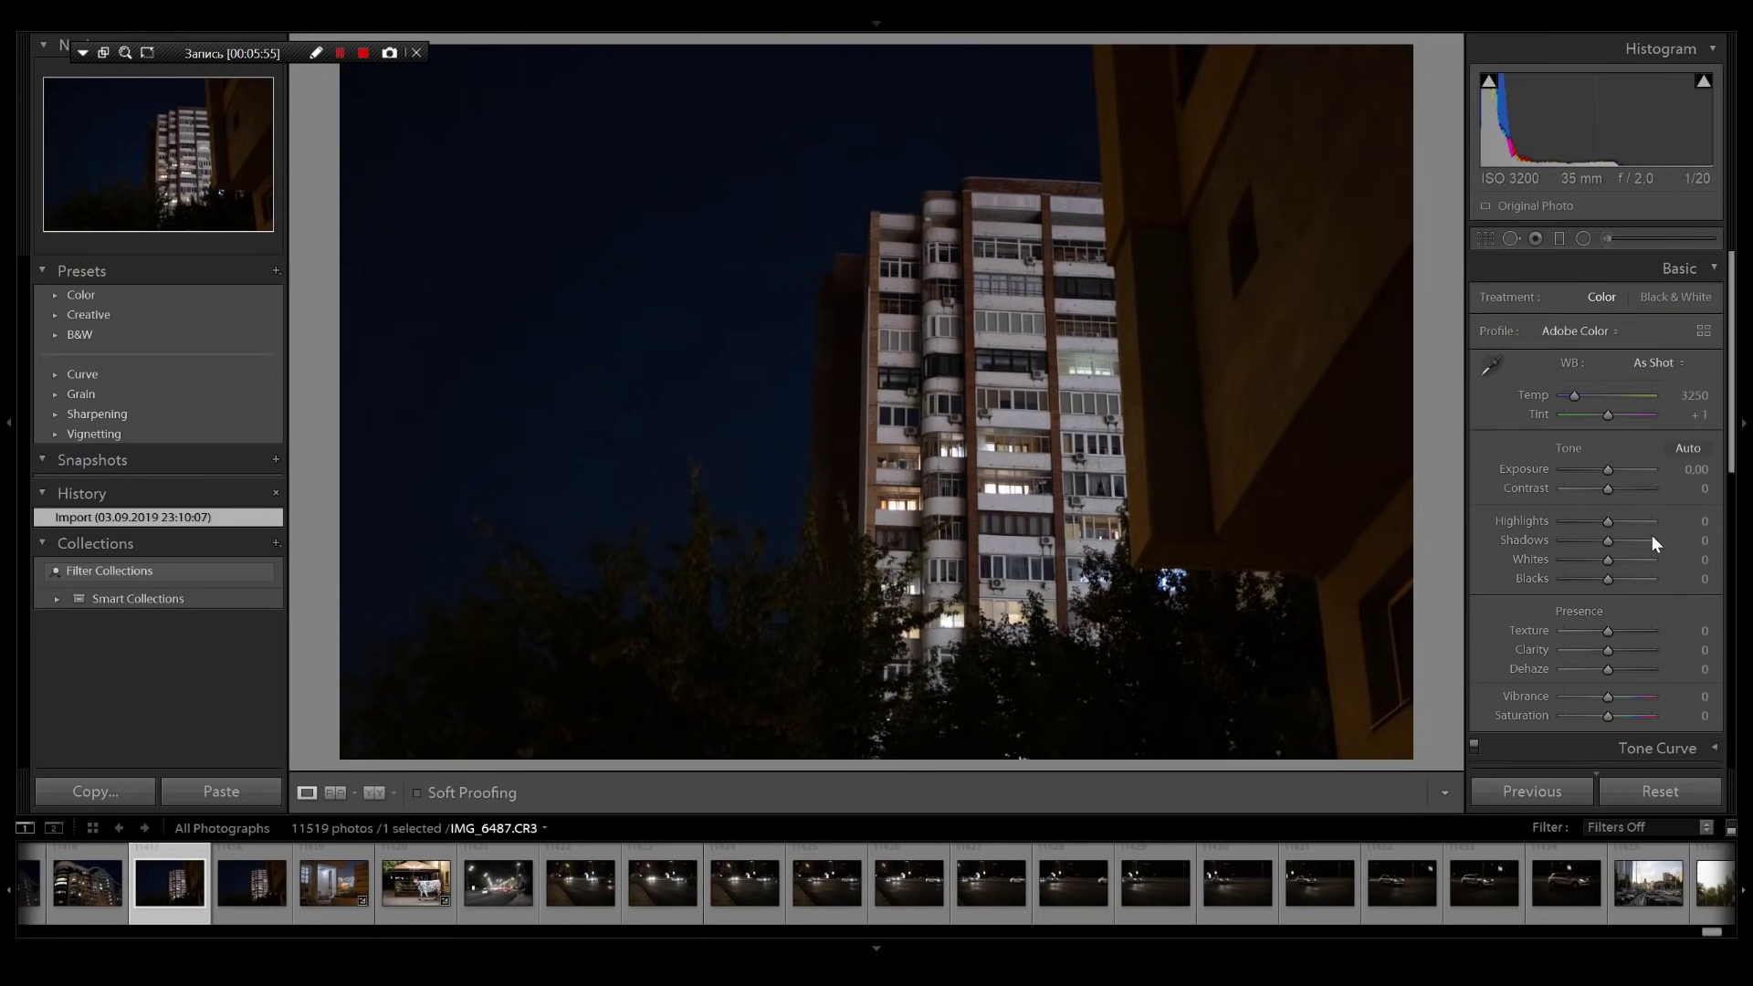
left_click(1652, 535)
left_click(736, 669)
left_click_drag(736, 669, 1049, 598)
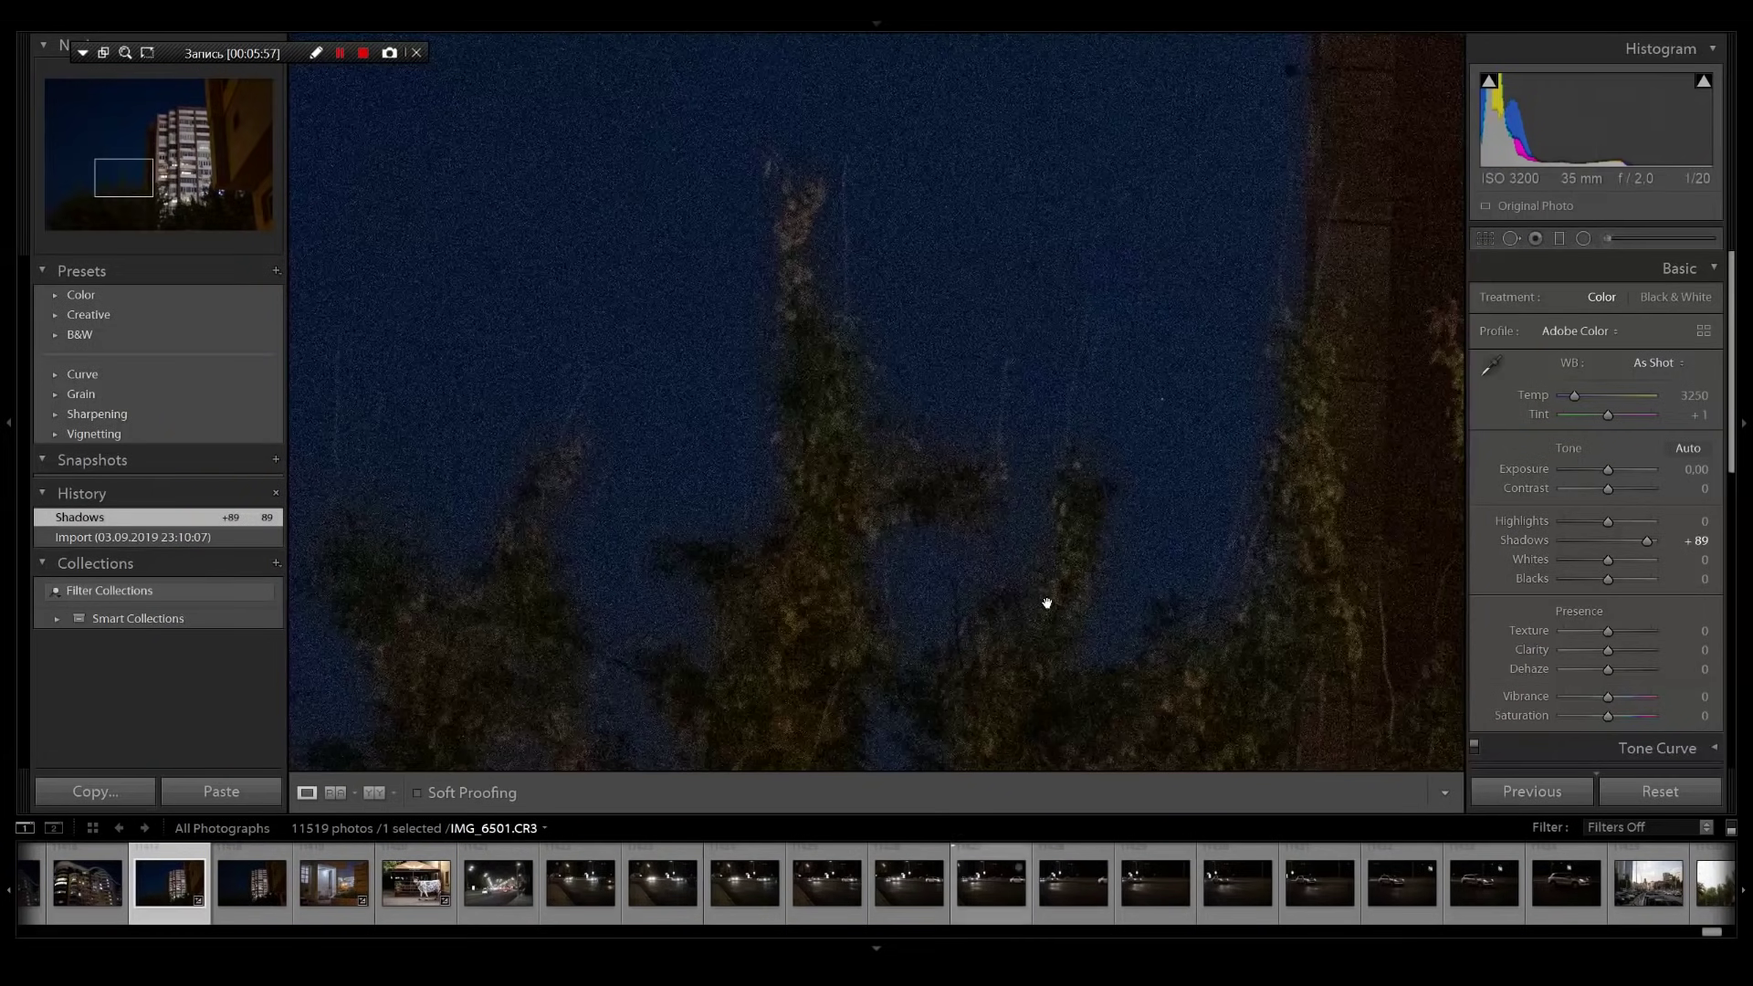
left_click_drag(1609, 469, 1612, 469)
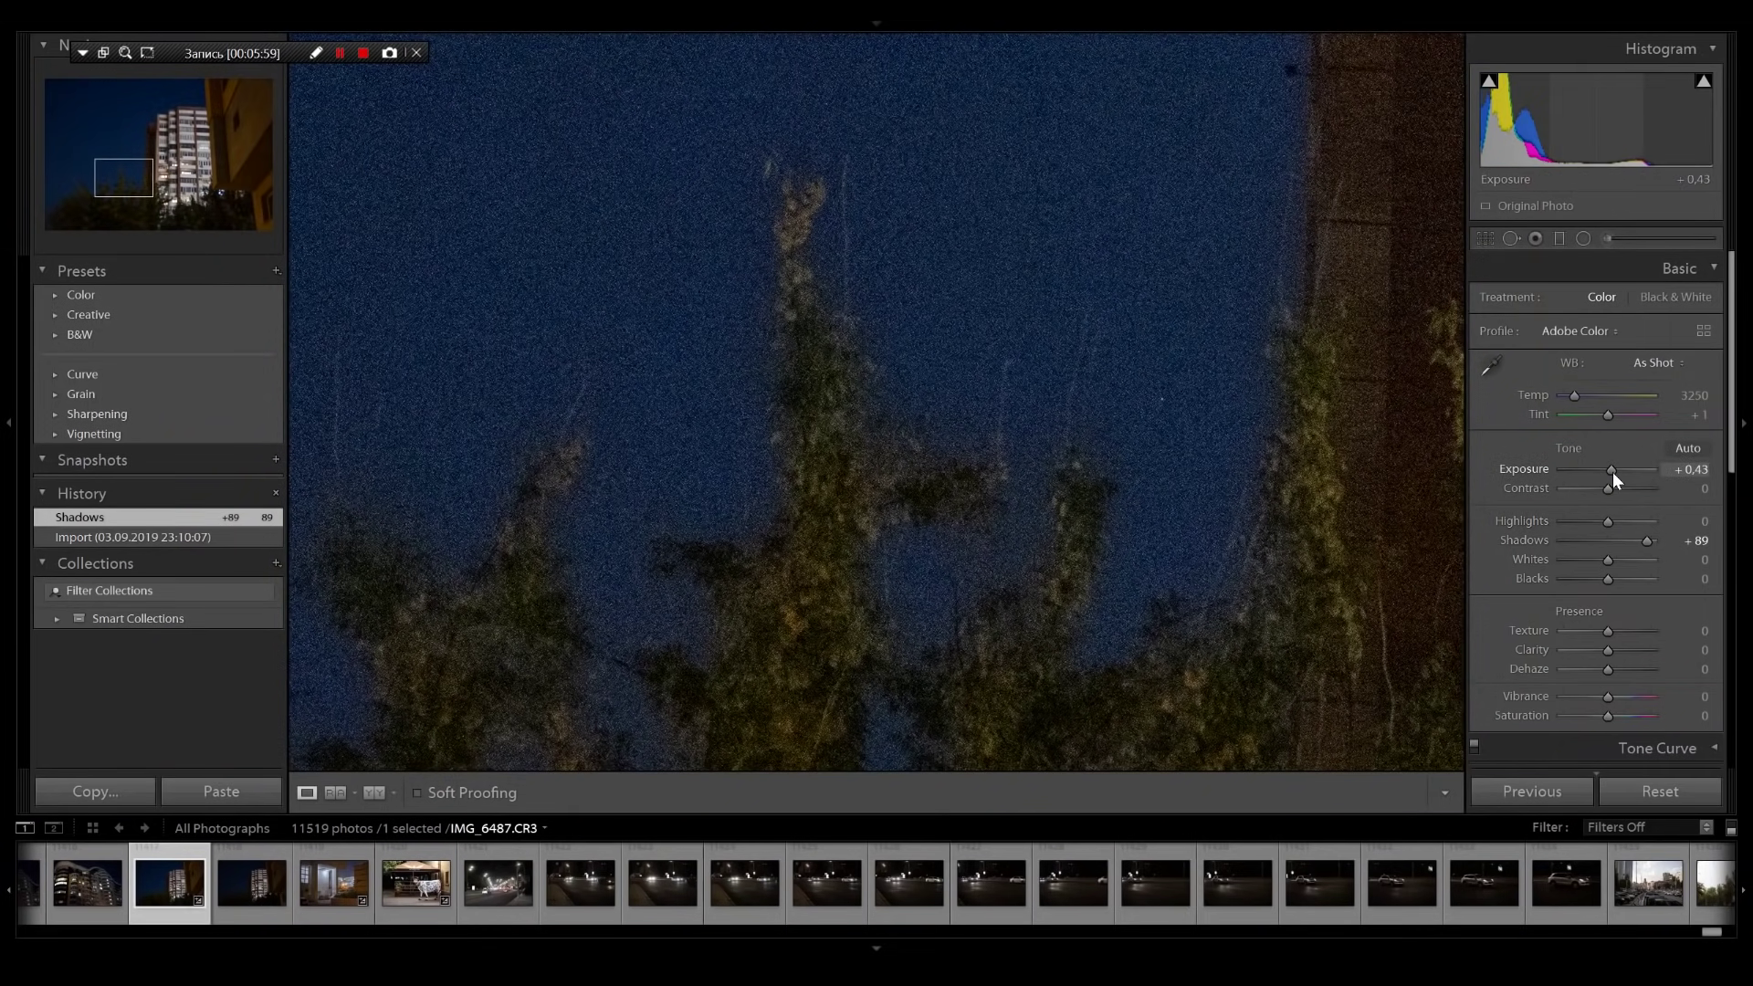
left_click(1329, 588)
left_click(1148, 677)
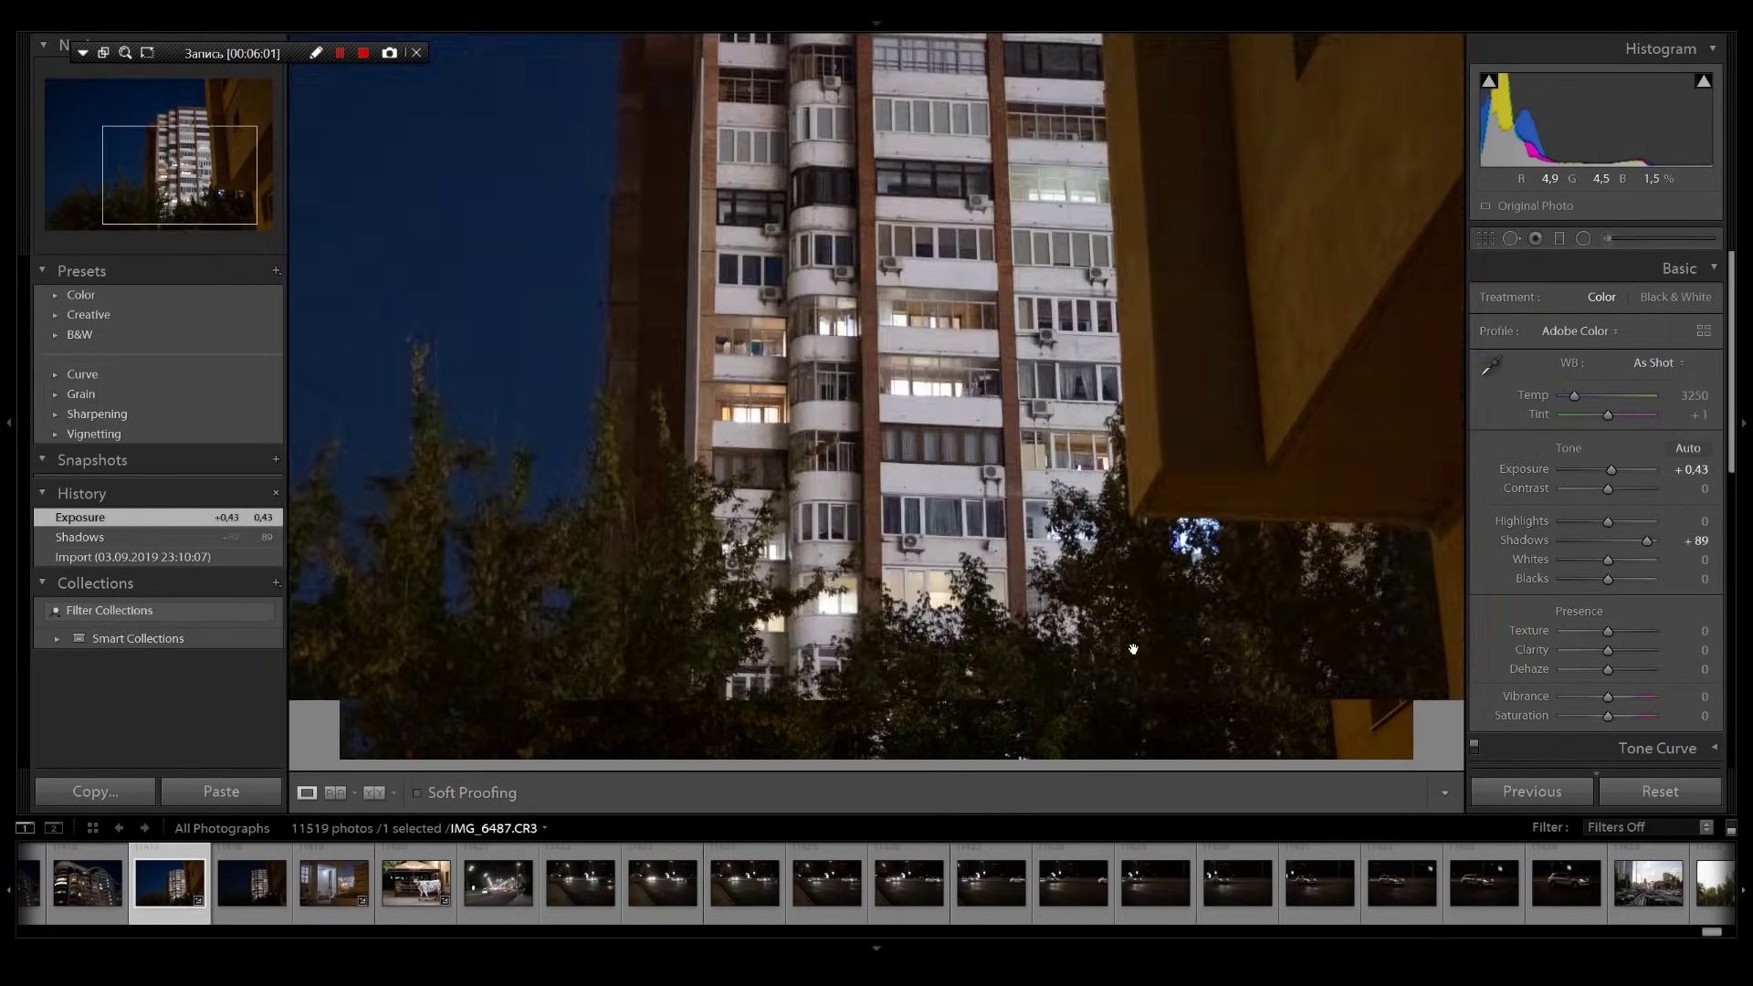
left_click(1108, 456)
mouse_move(1609, 560)
left_mouse_down()
mouse_move(1630, 563)
mouse_move(1569, 573)
mouse_move(1613, 573)
left_mouse_up()
scroll(111, 910, "up", 3)
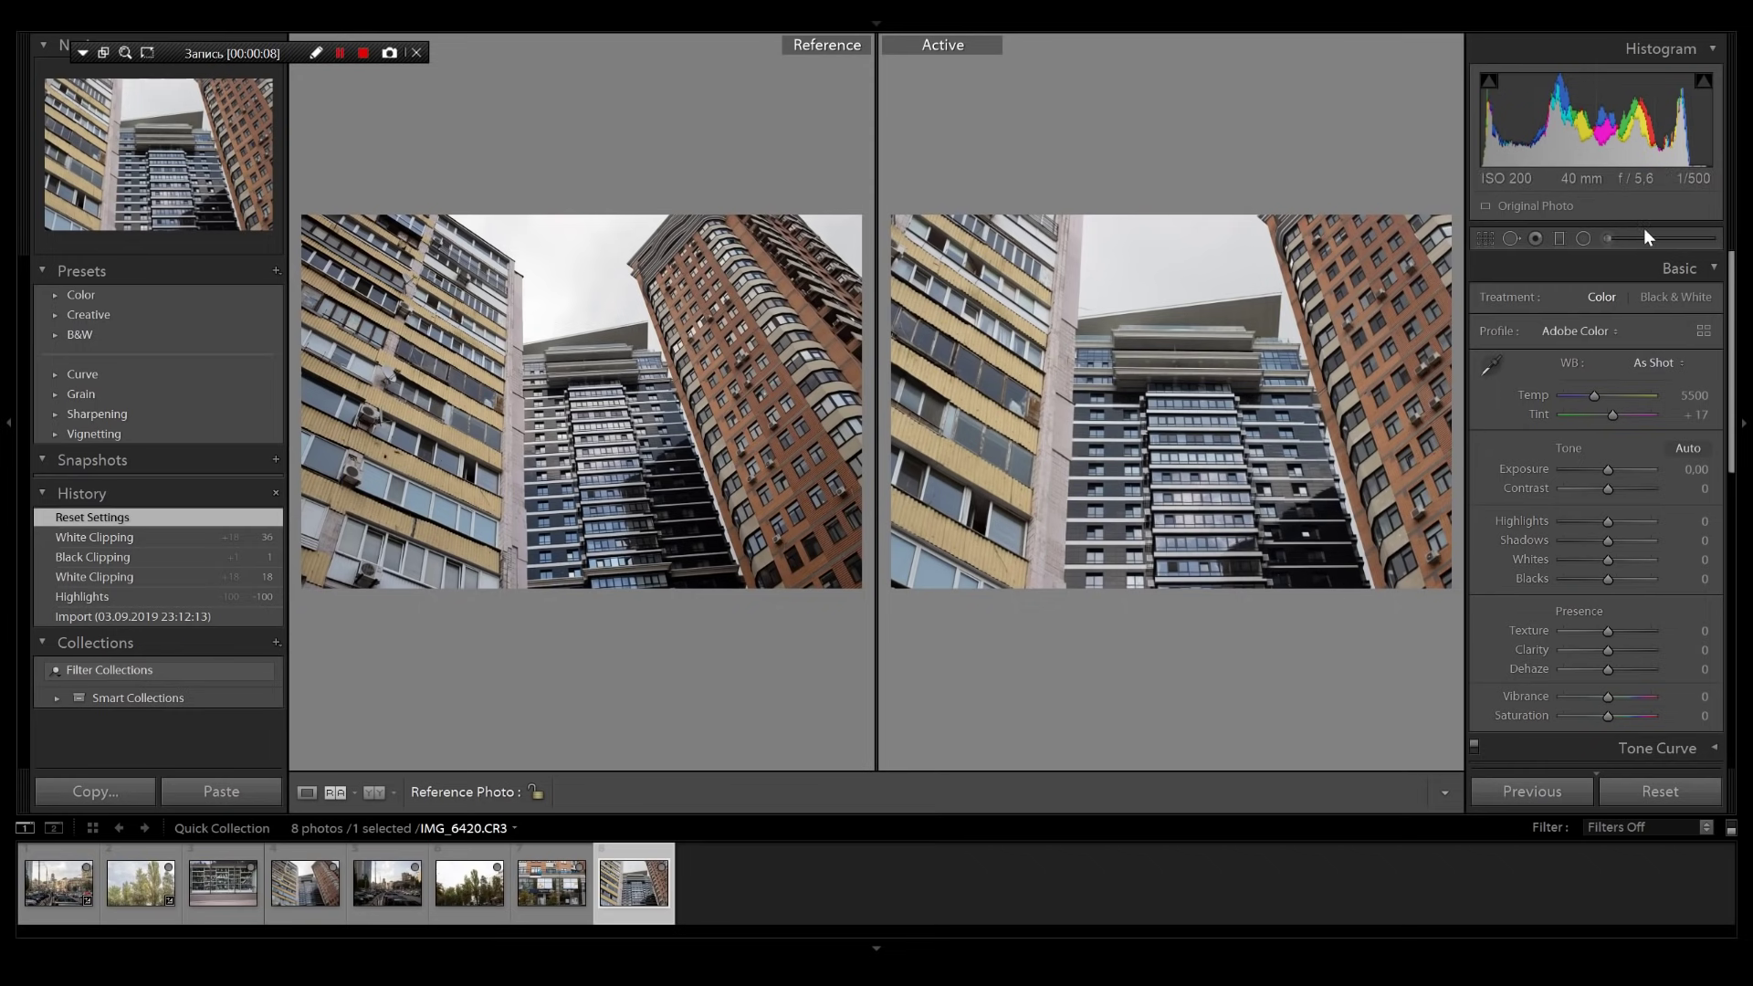
Compare the central tower's dark facade panels and windows at close range in the reference and active photos
left_click(600, 478)
left_click(1201, 462)
left_click_drag(1258, 459, 1132, 406)
left_click_drag(1015, 494, 1612, 458)
left_click_drag(791, 532, 952, 610)
left_click_drag(646, 508, 643, 556)
left_click_drag(1047, 473, 1072, 425)
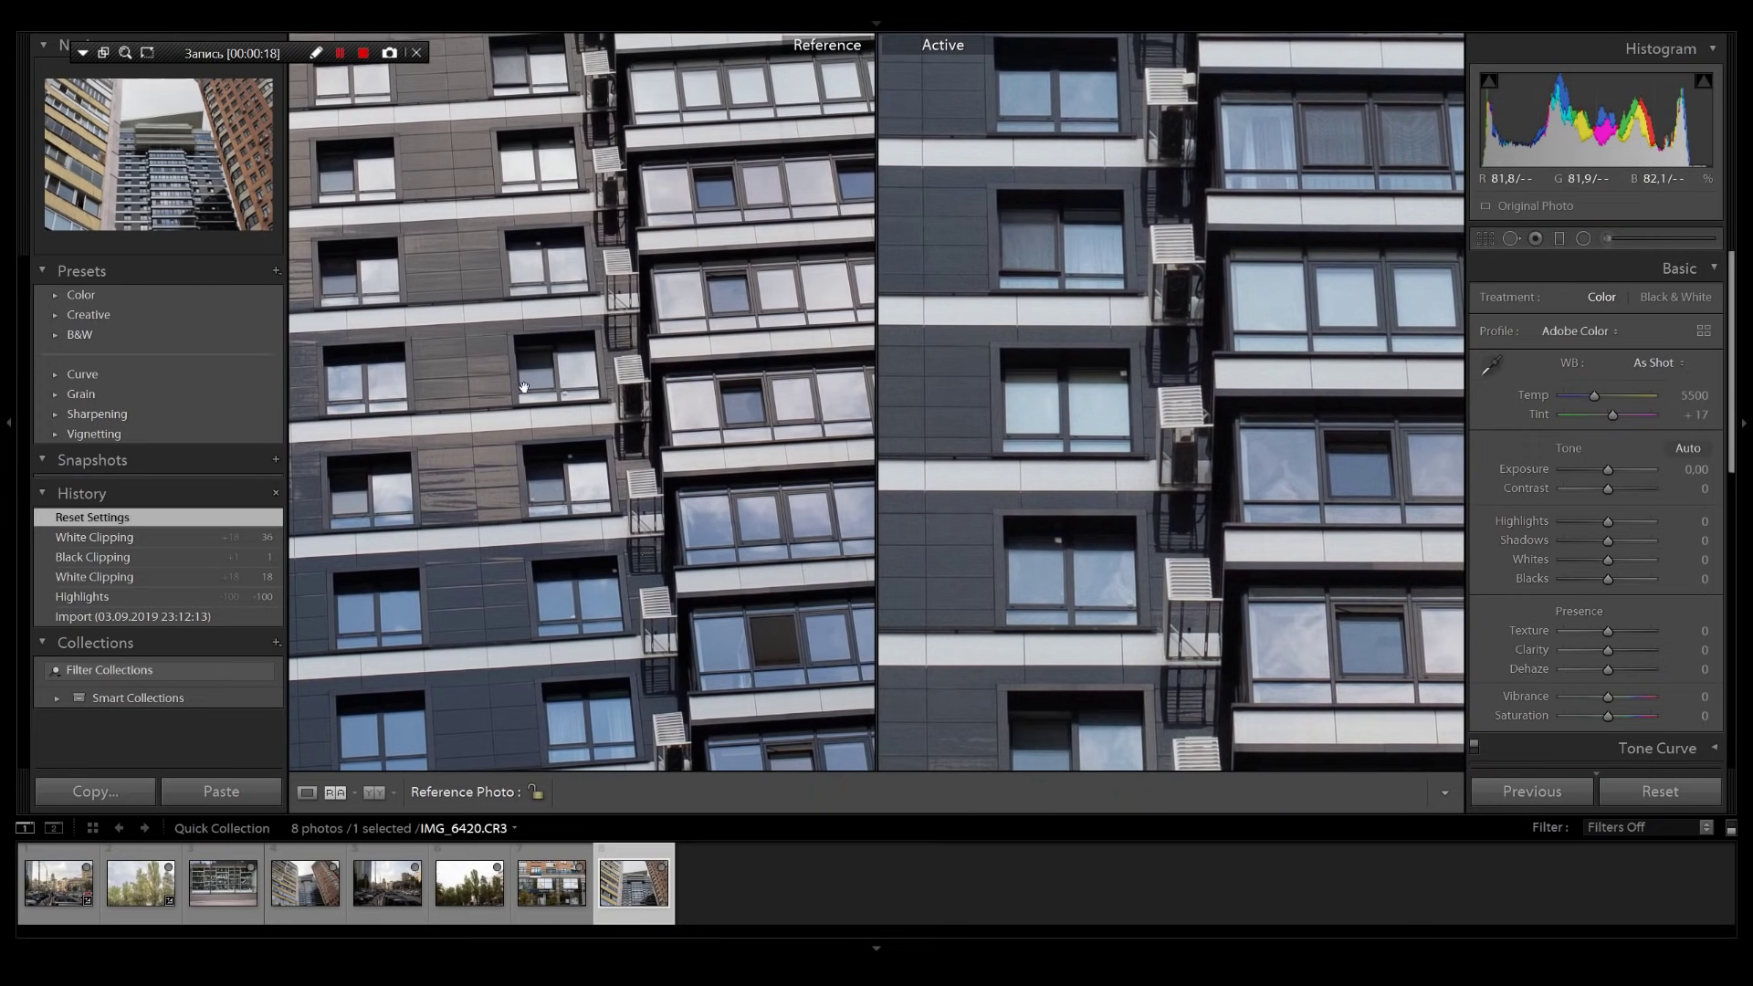
left_click_drag(1142, 345, 1191, 439)
left_click_drag(809, 374, 826, 477)
left_click_drag(1147, 197, 1217, 508)
left_click_drag(677, 205, 736, 520)
left_click_drag(1170, 337, 1252, 246)
left_click_drag(630, 447, 765, 374)
left_click_drag(1202, 332, 1266, 241)
left_click_drag(654, 457, 514, 408)
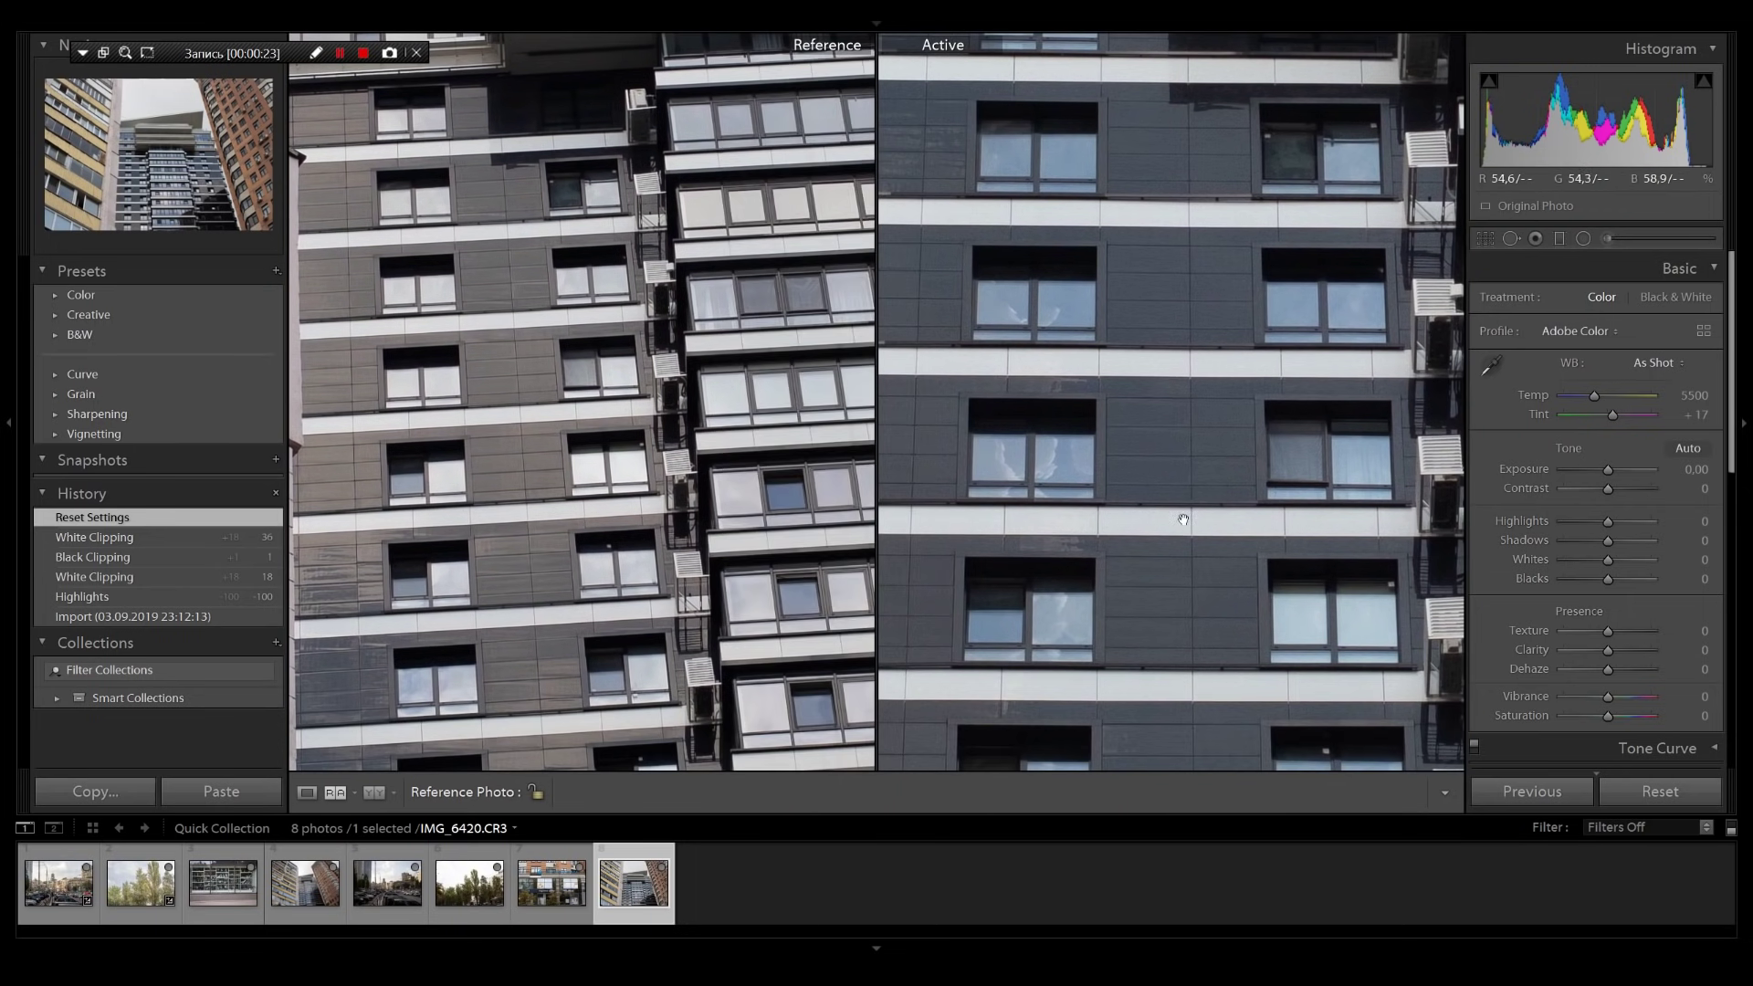
Compare detail on the tower's lower floors, the pink tiled wall and the yellow balconies in both photos
left_click_drag(1182, 512, 1087, 428)
left_click_drag(1128, 525, 1167, 389)
left_click_drag(1174, 540, 1074, 541)
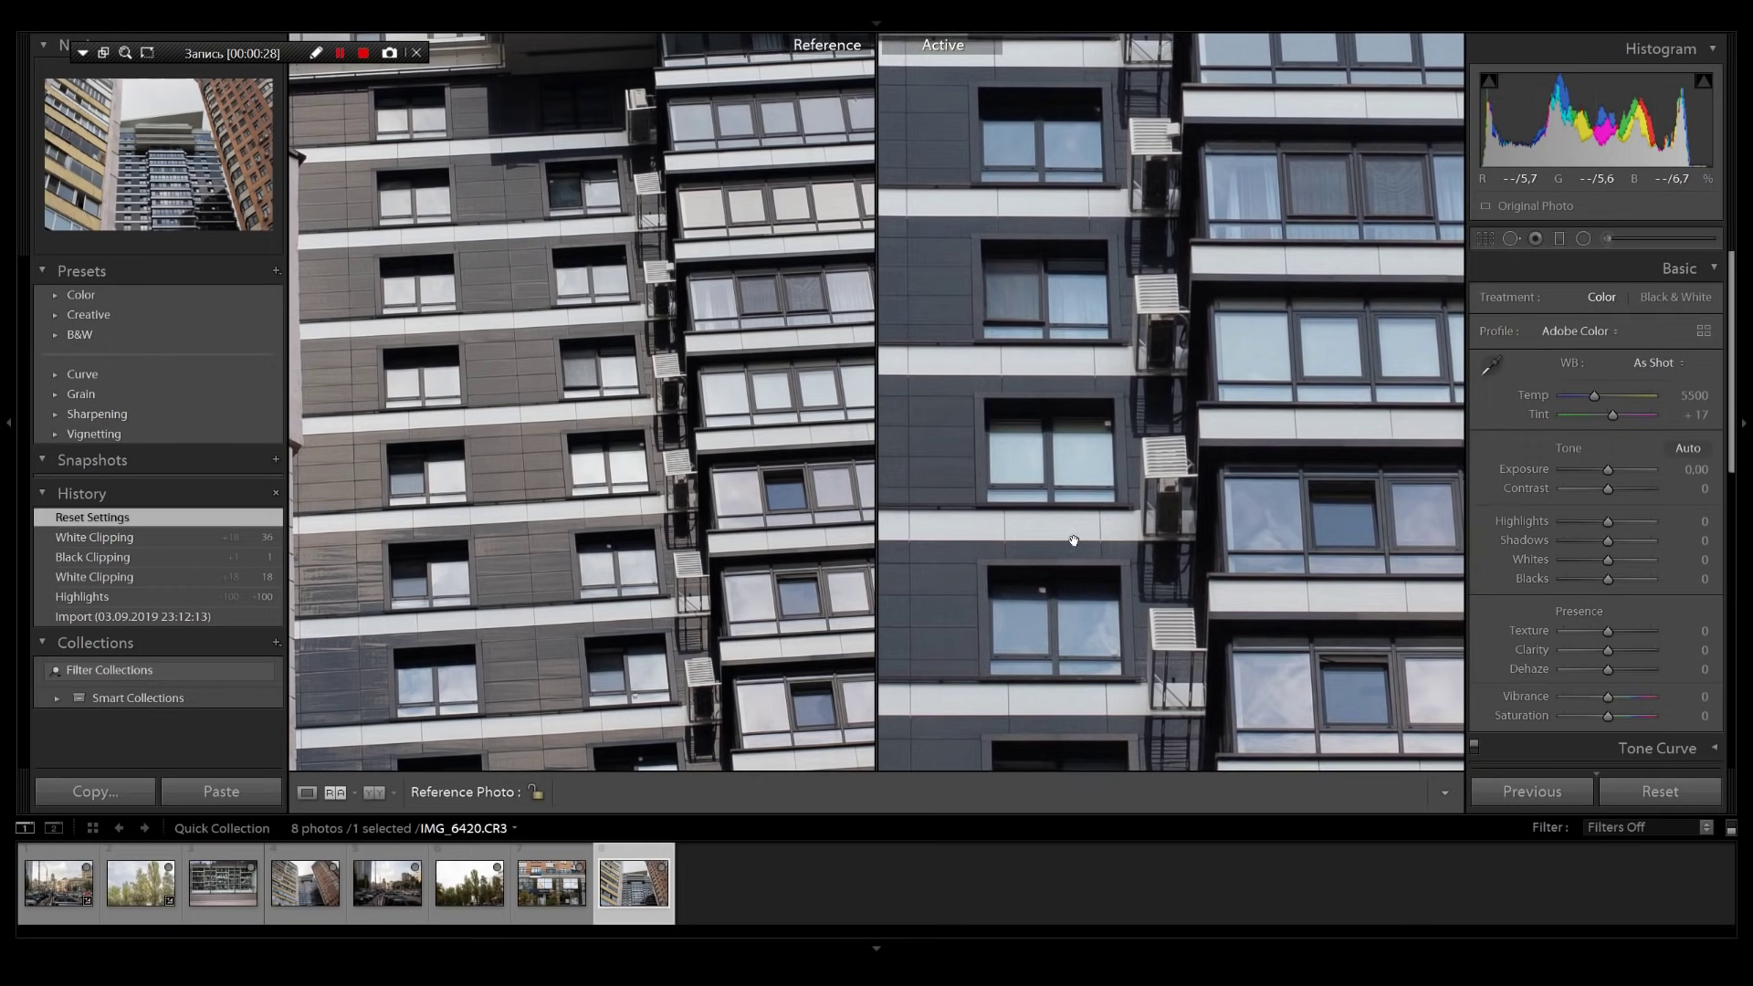
left_click_drag(526, 546, 613, 544)
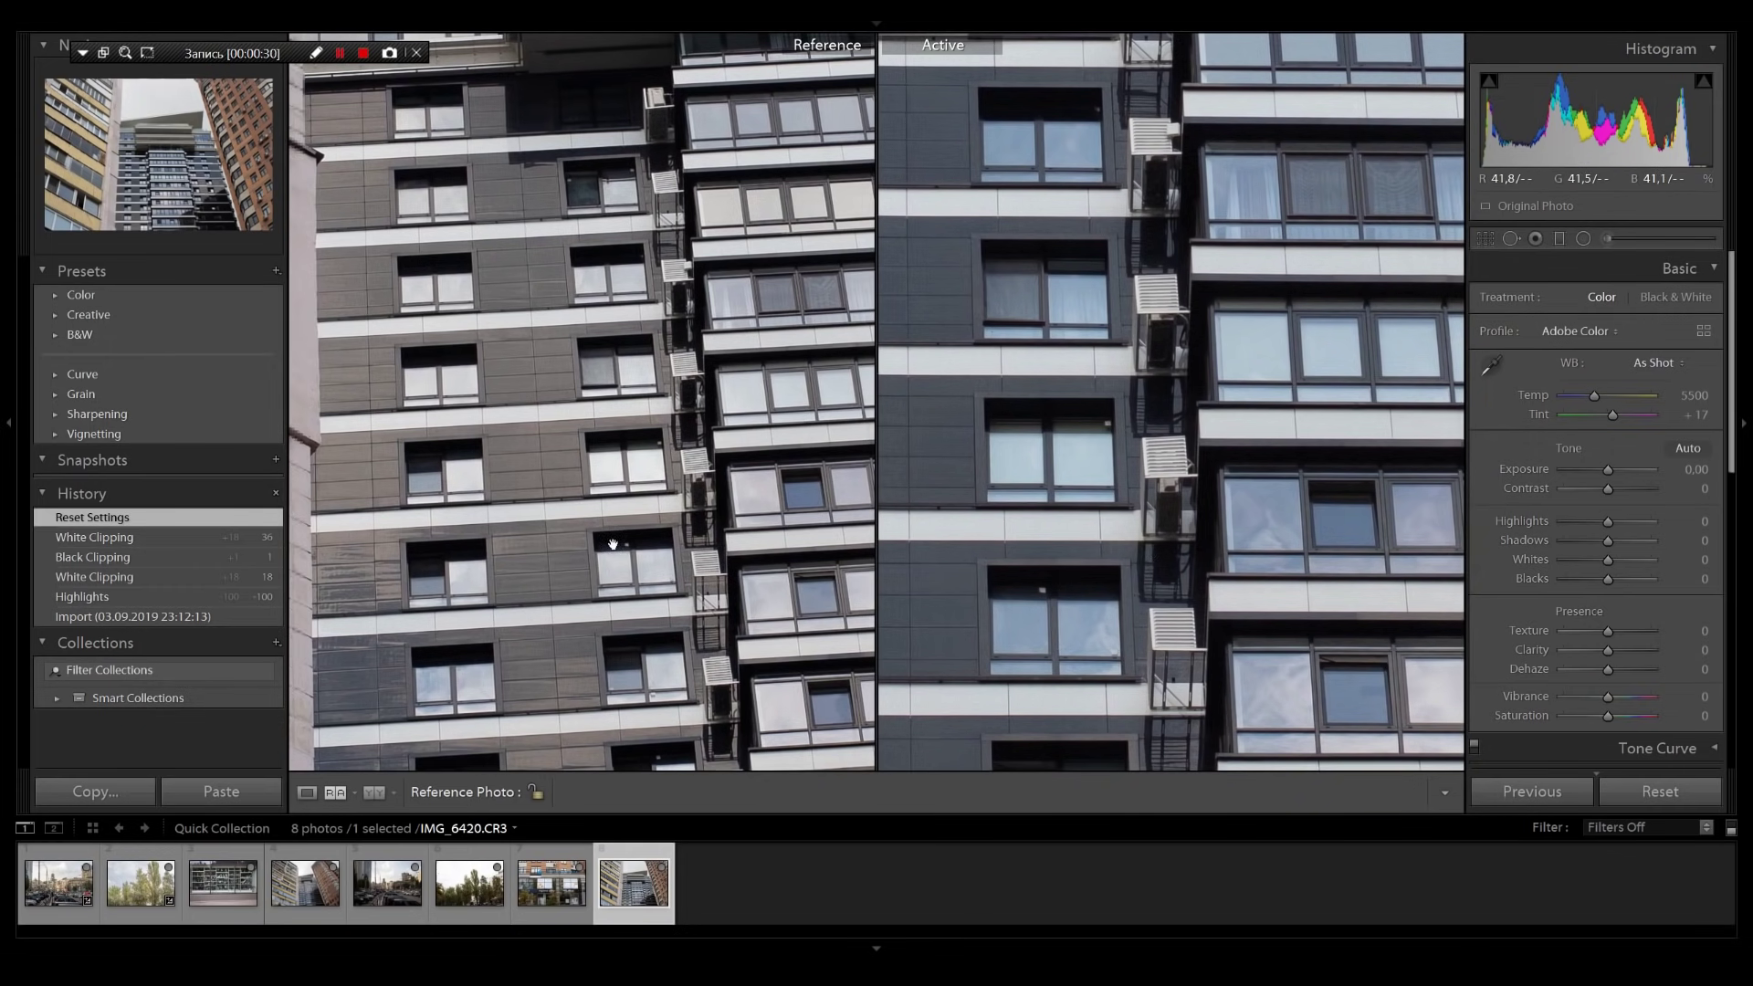
left_click_drag(635, 471, 622, 190)
left_click_drag(1045, 560, 1149, 199)
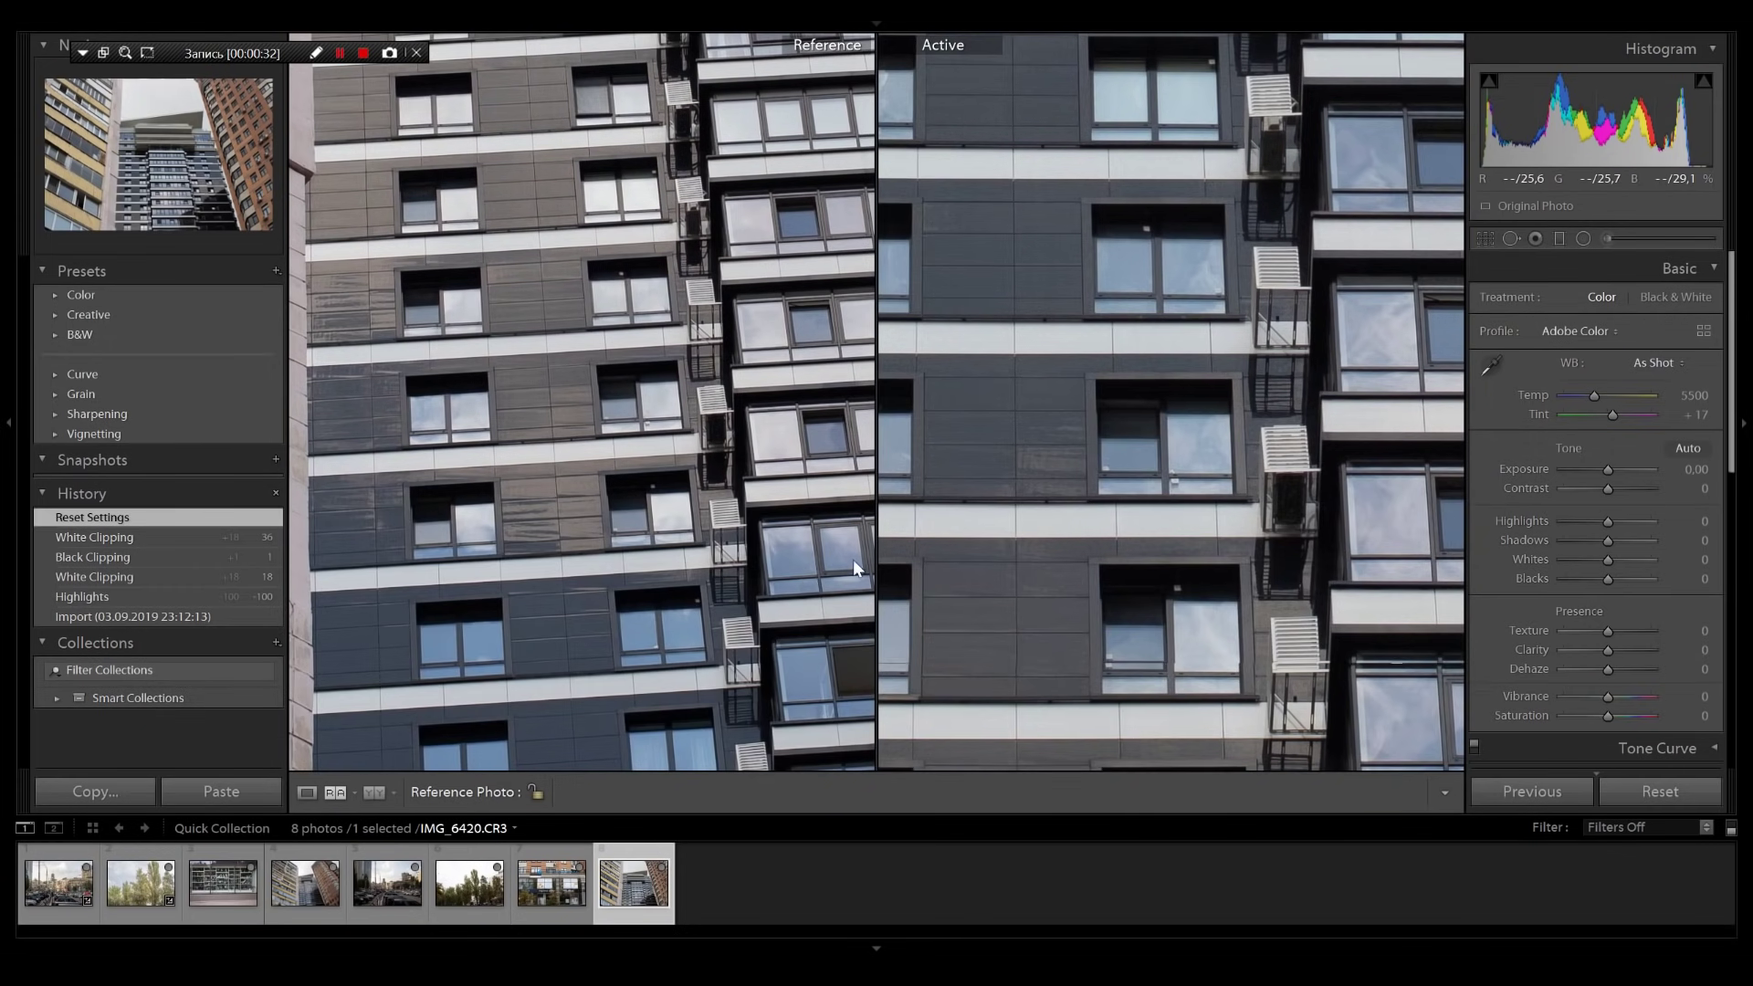
left_click_drag(667, 565, 728, 271)
left_click_drag(517, 619, 682, 611)
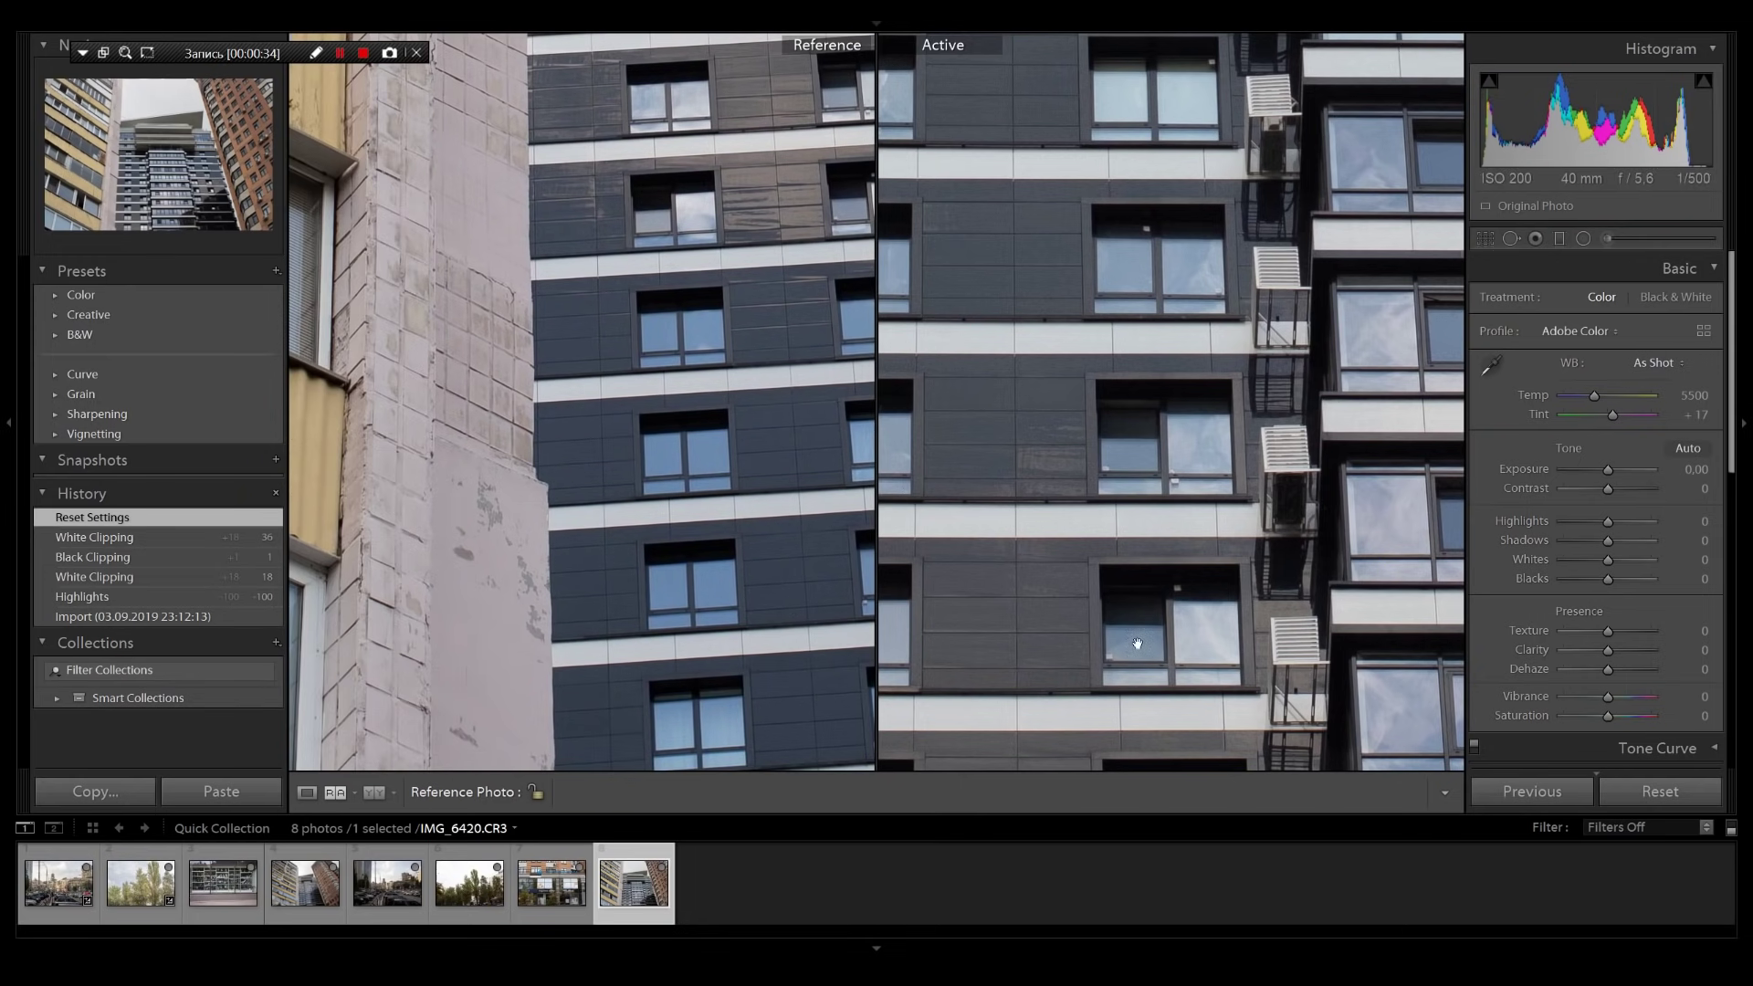
left_click_drag(1139, 645, 1323, 473)
left_click_drag(913, 637, 1316, 581)
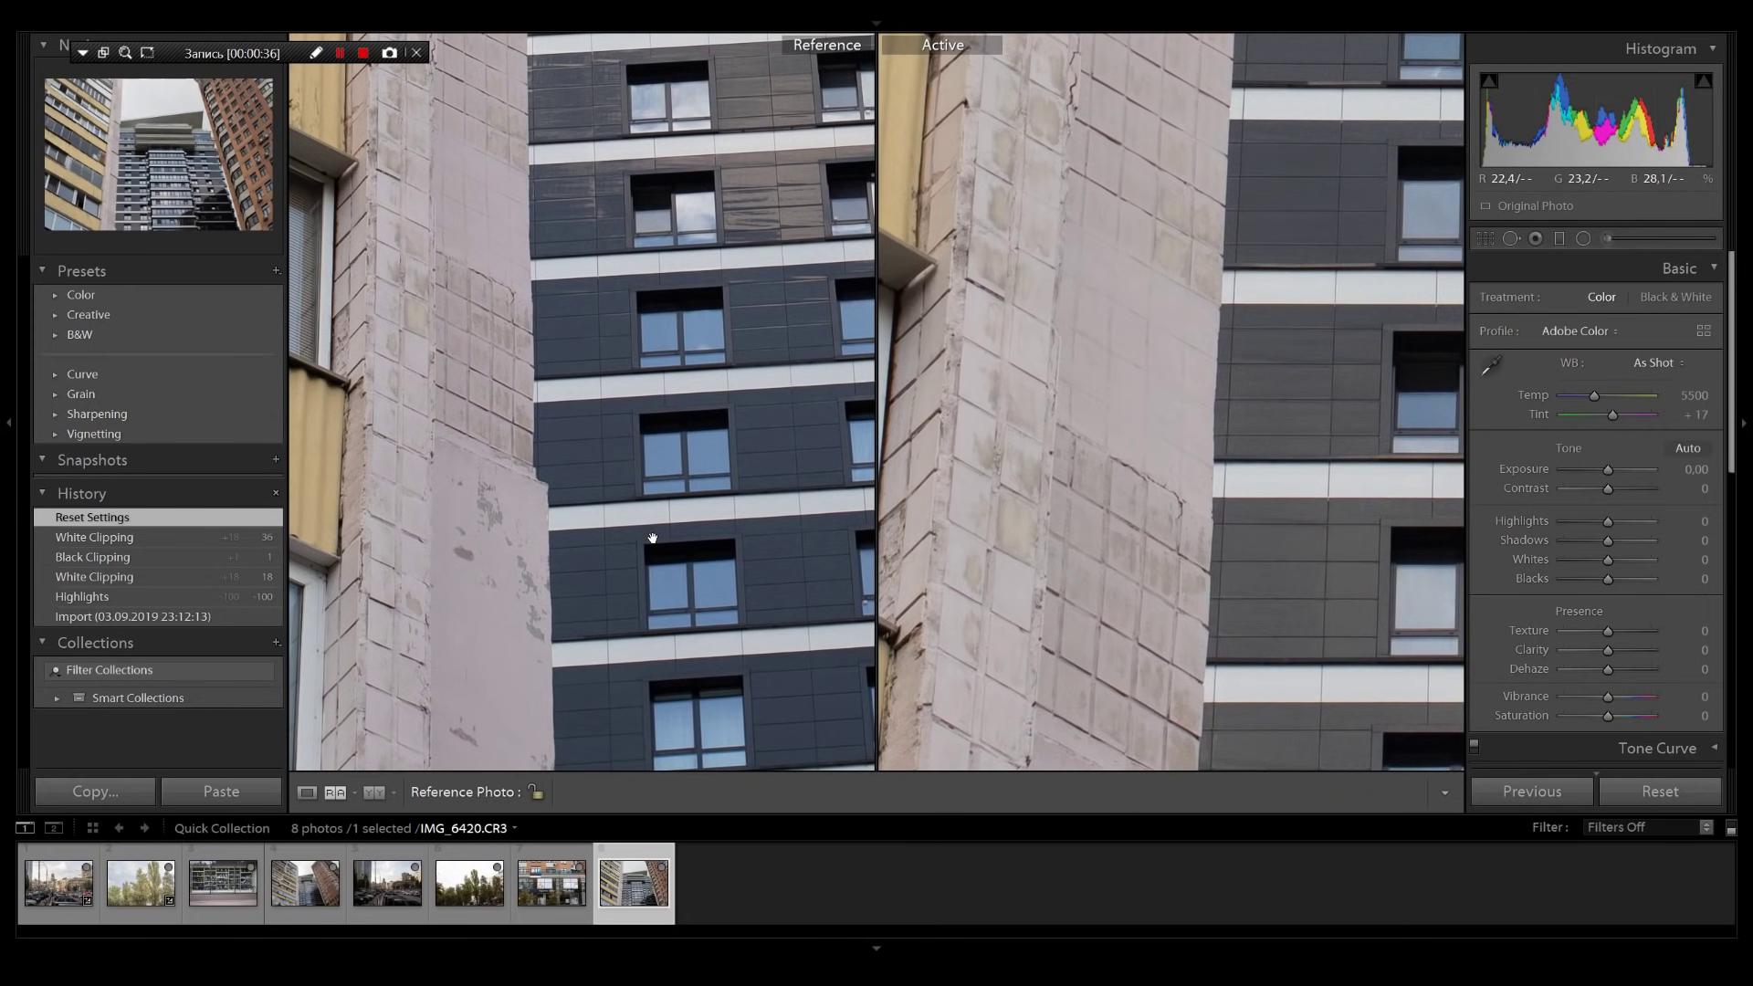
left_click_drag(626, 576, 1010, 556)
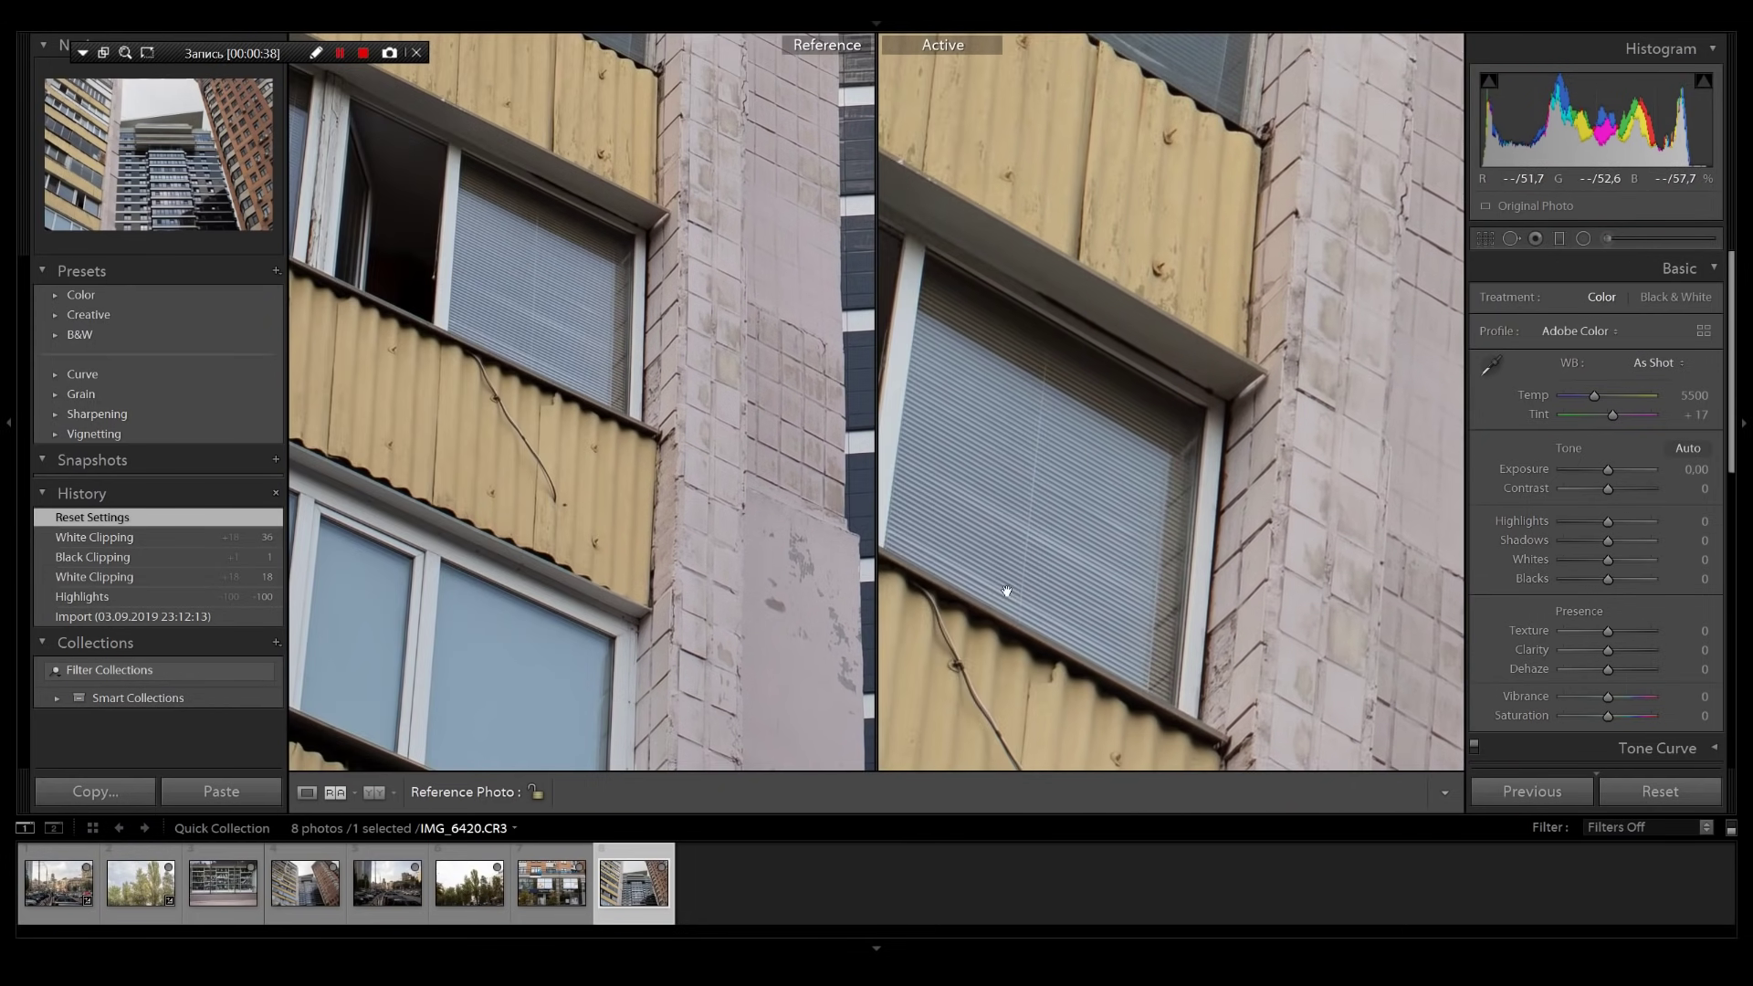
Compare the tower's roof canopy, top-floor terraces and the adjacent brick building at close range in both photos
left_click(1143, 564)
left_click(663, 553)
left_click(657, 301)
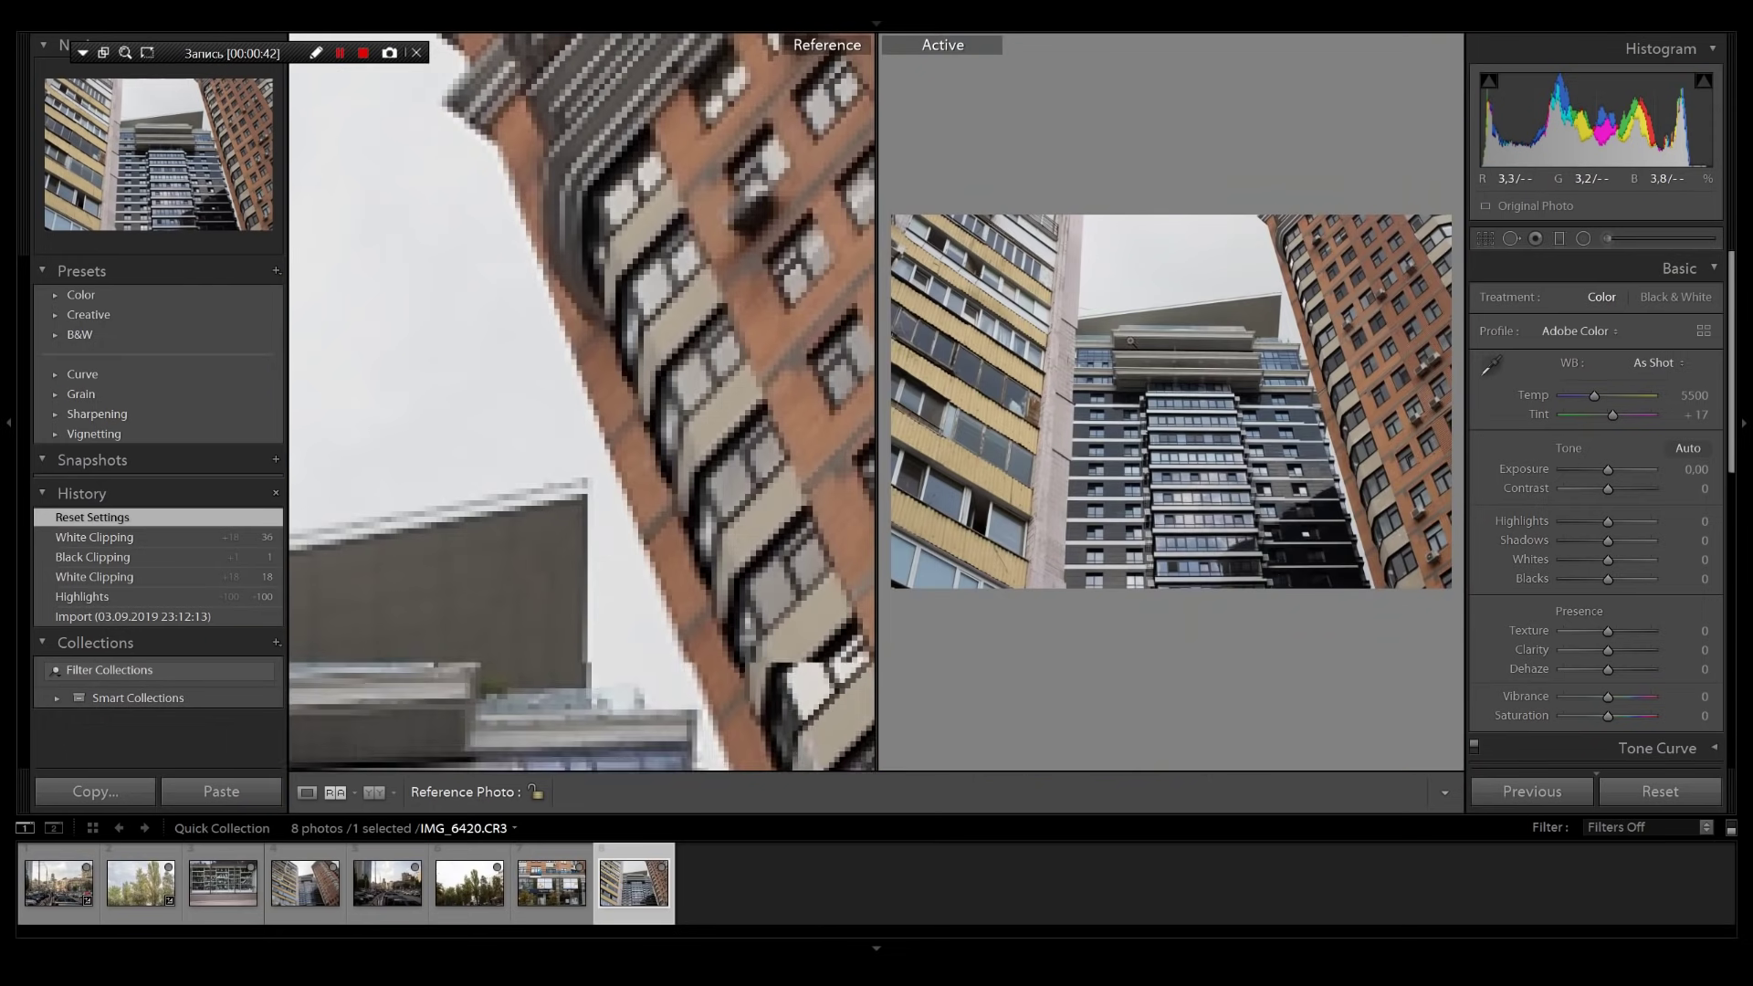
left_click(1280, 280)
left_click_drag(1199, 445, 1135, 168)
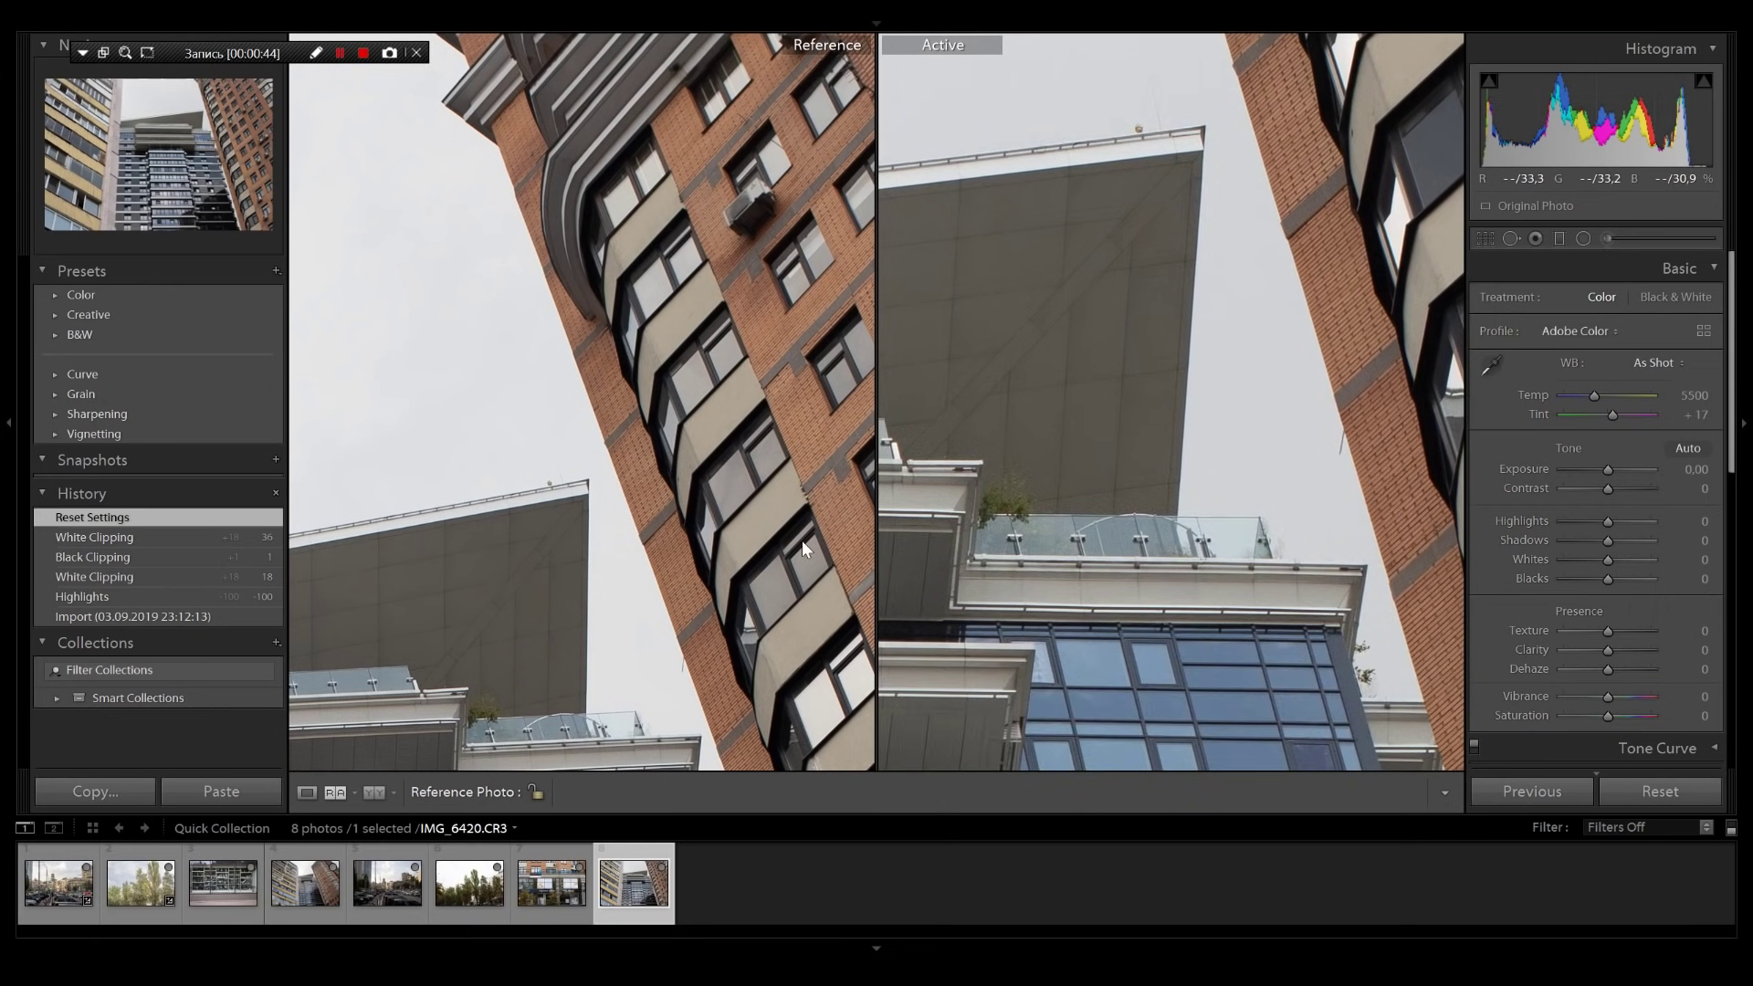
left_click_drag(808, 551, 758, 303)
left_click_drag(1159, 612, 1173, 526)
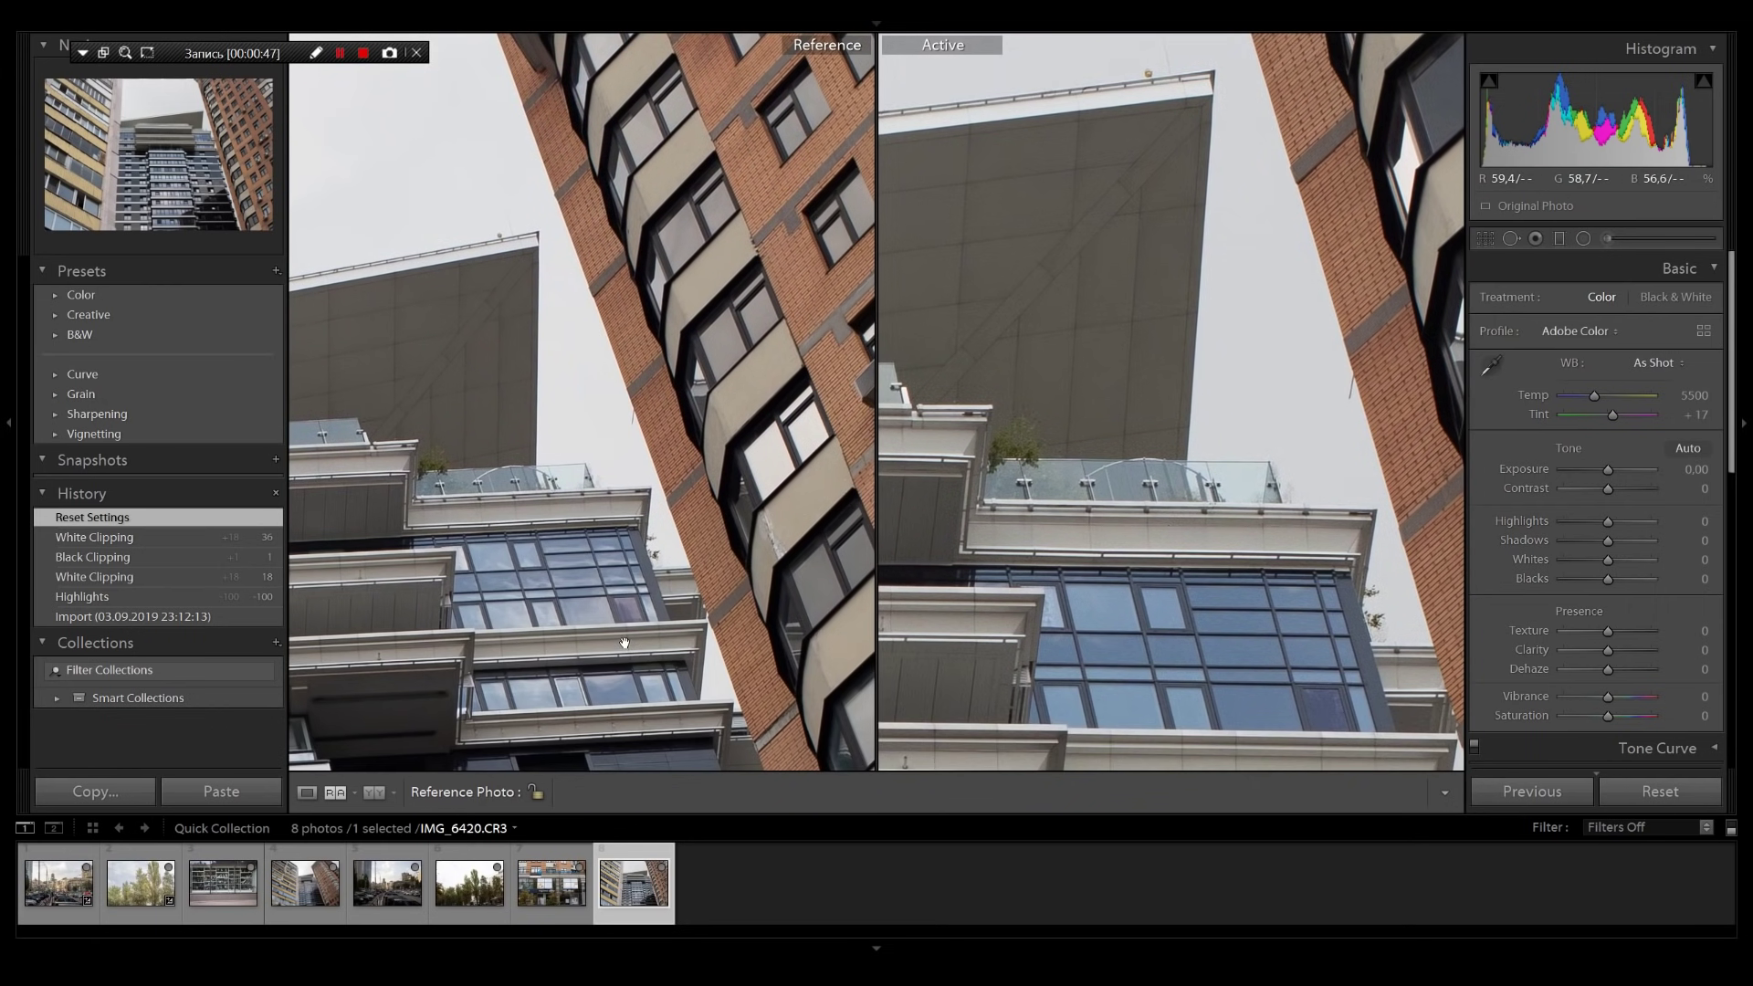
left_click_drag(633, 639, 645, 581)
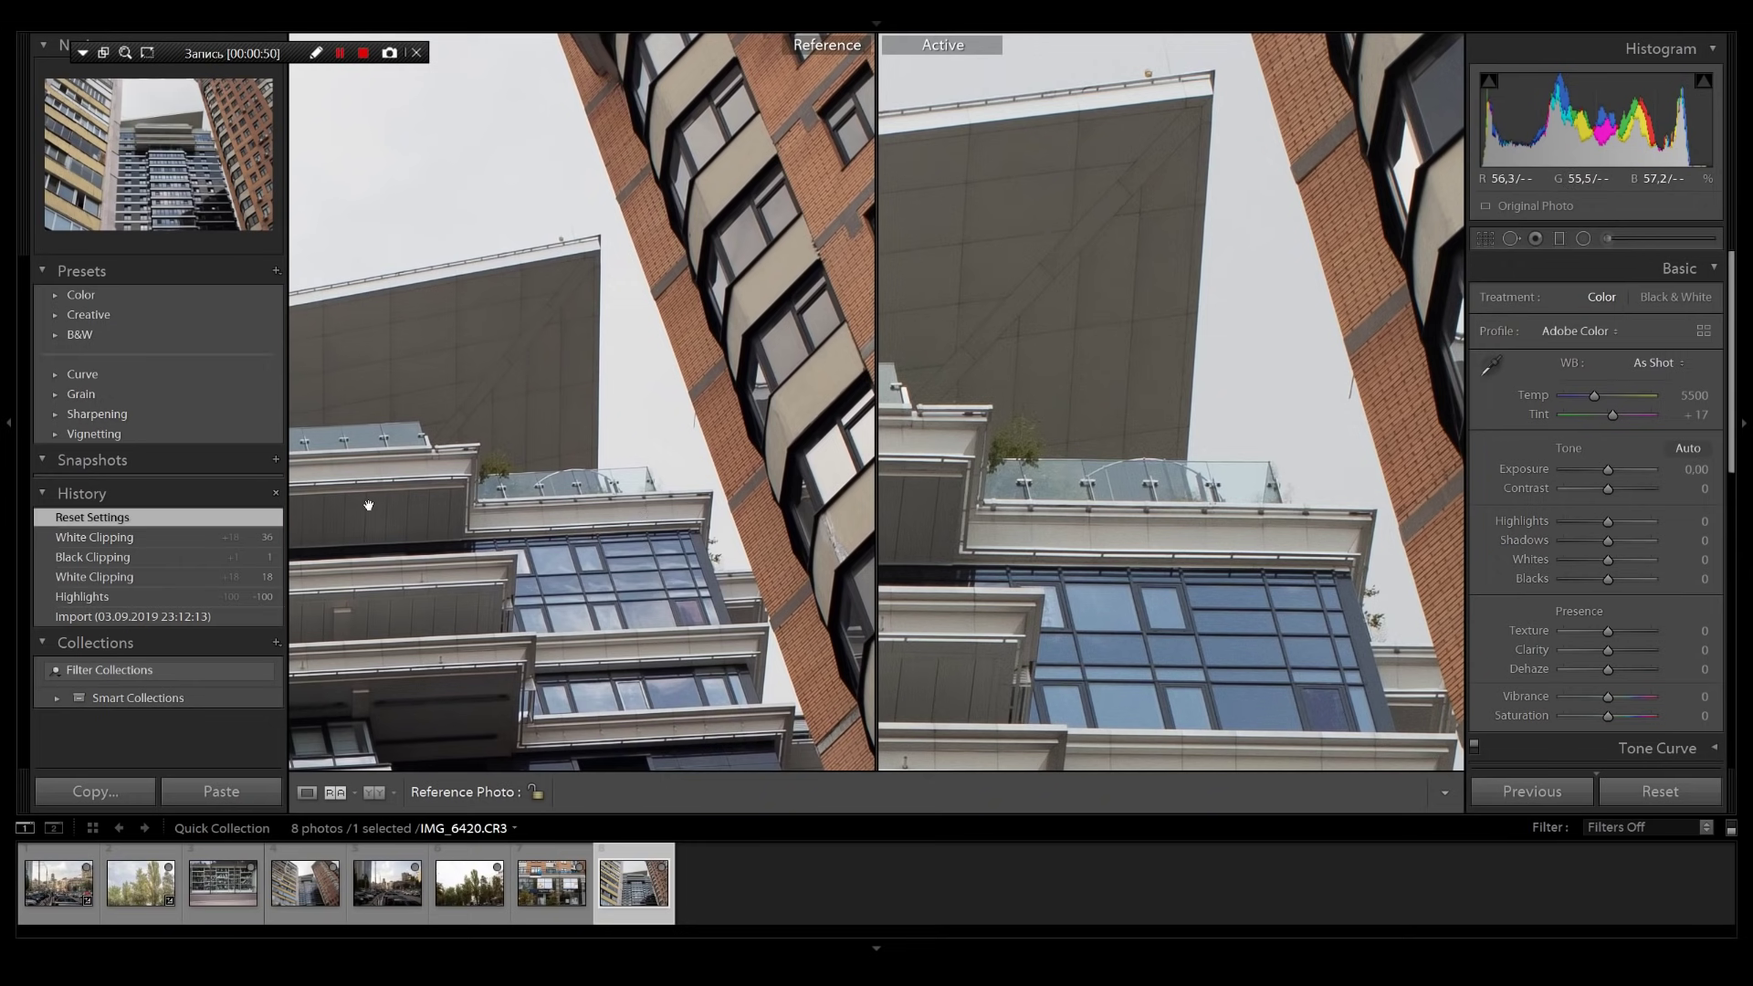
left_click_drag(588, 538, 615, 549)
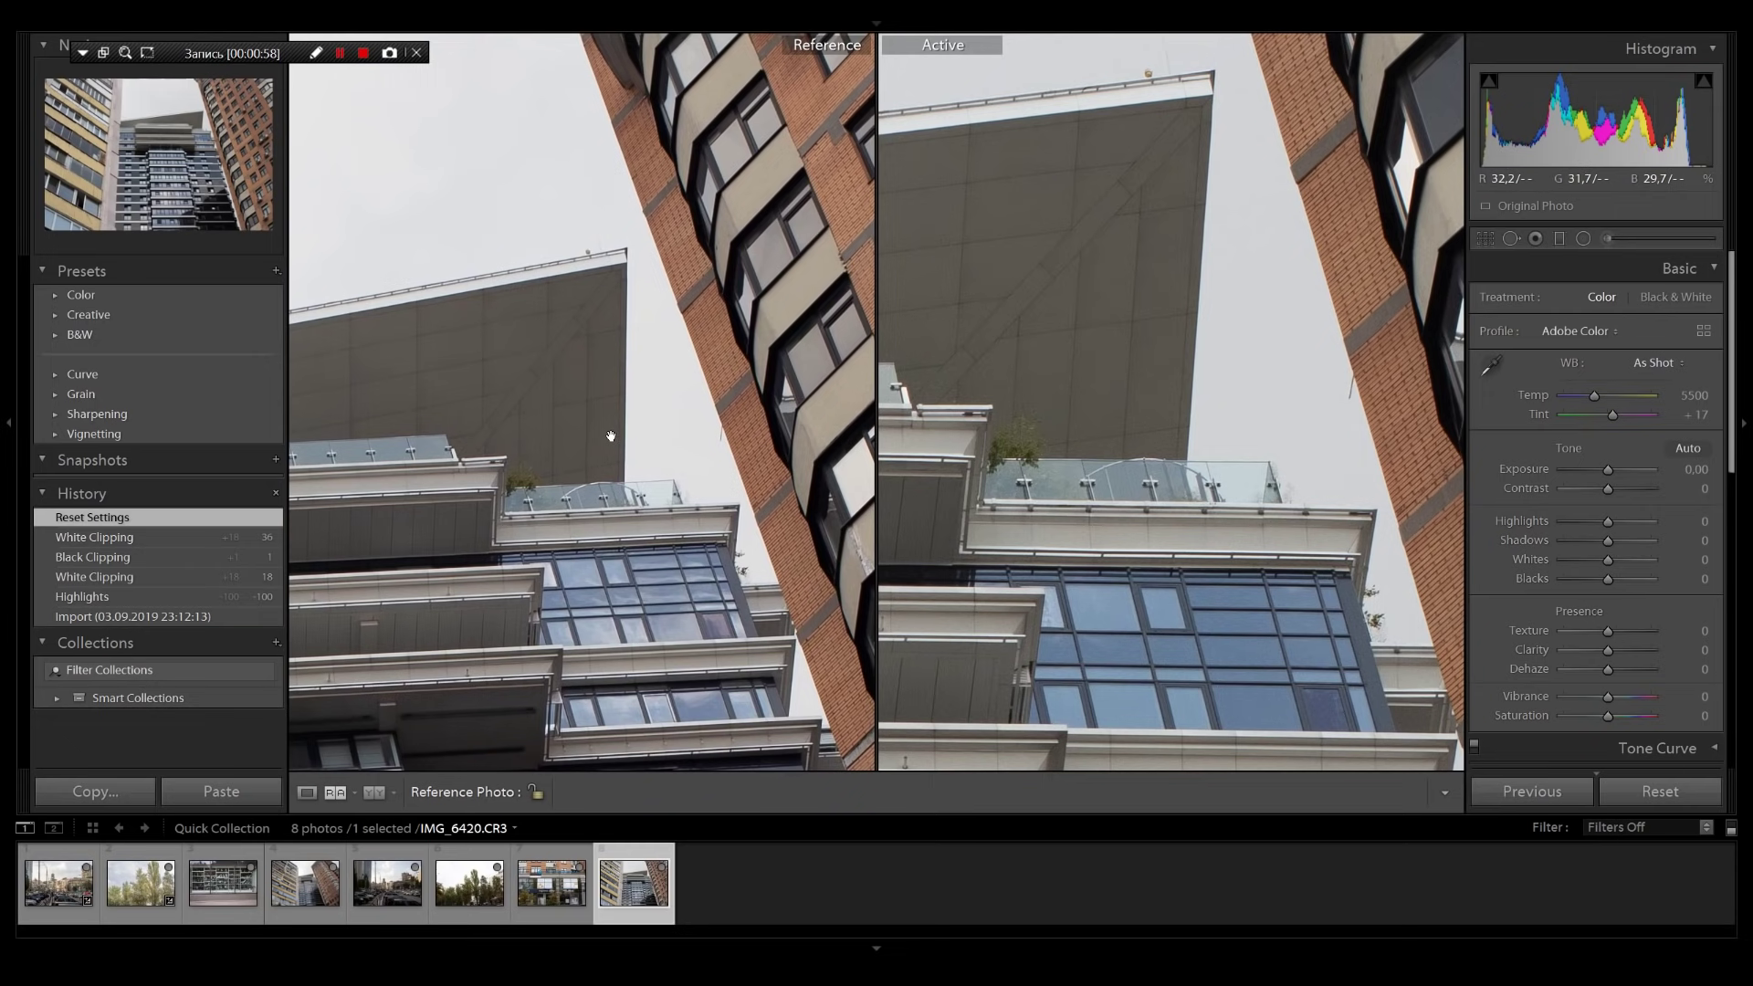
left_click_drag(611, 437, 688, 395)
left_click_drag(1141, 457, 1179, 379)
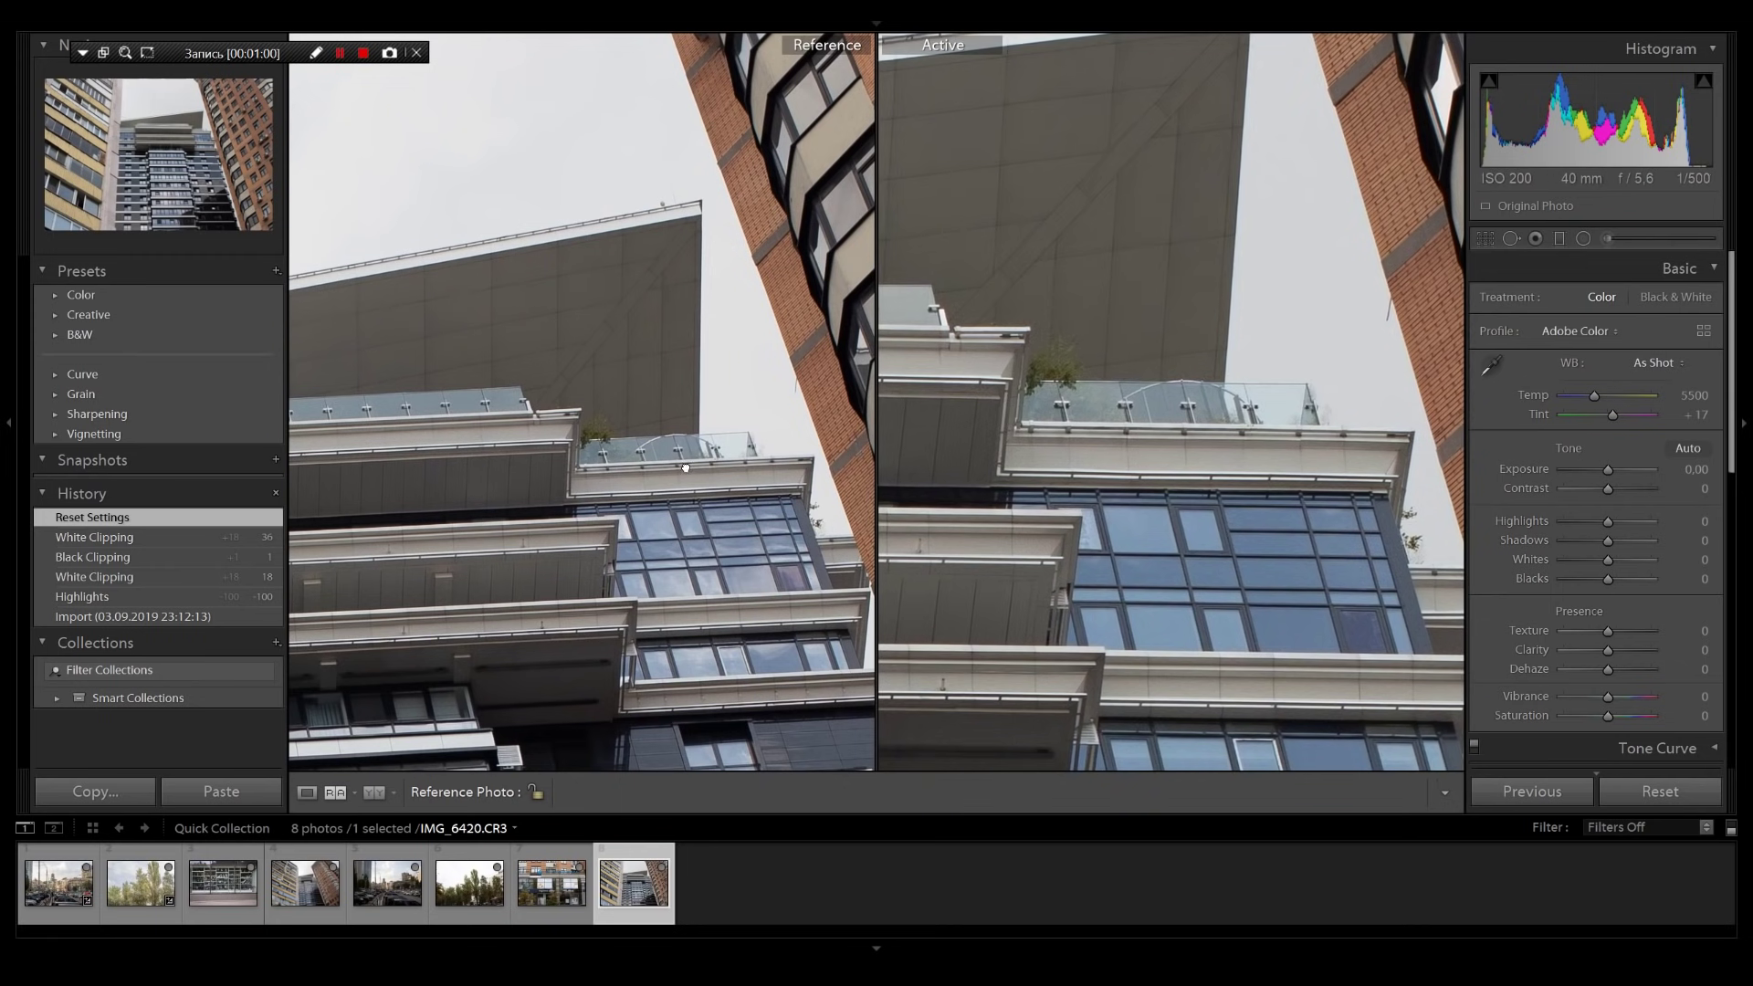
left_click_drag(758, 503, 762, 464)
left_click_drag(1145, 507, 1350, 503)
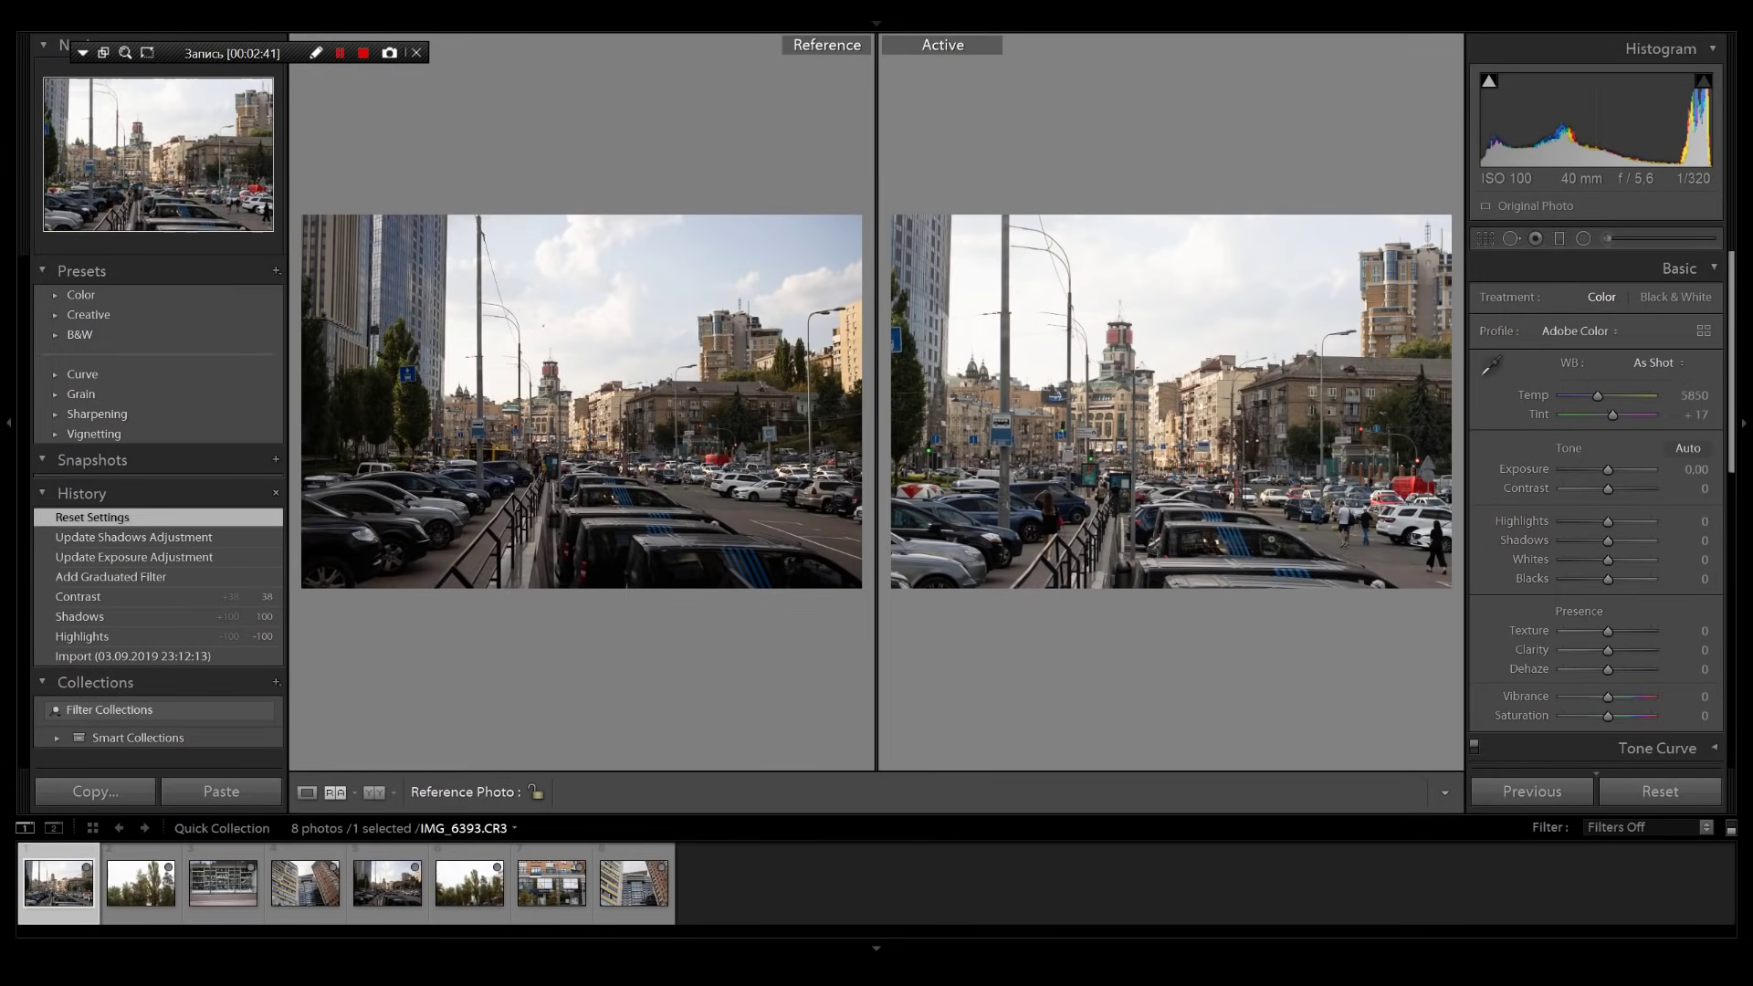
Set the exposure of the active street photo IMG_6393 to −0.60
left_click(1695, 473)
key("Down")
key("Down")
key("Down")
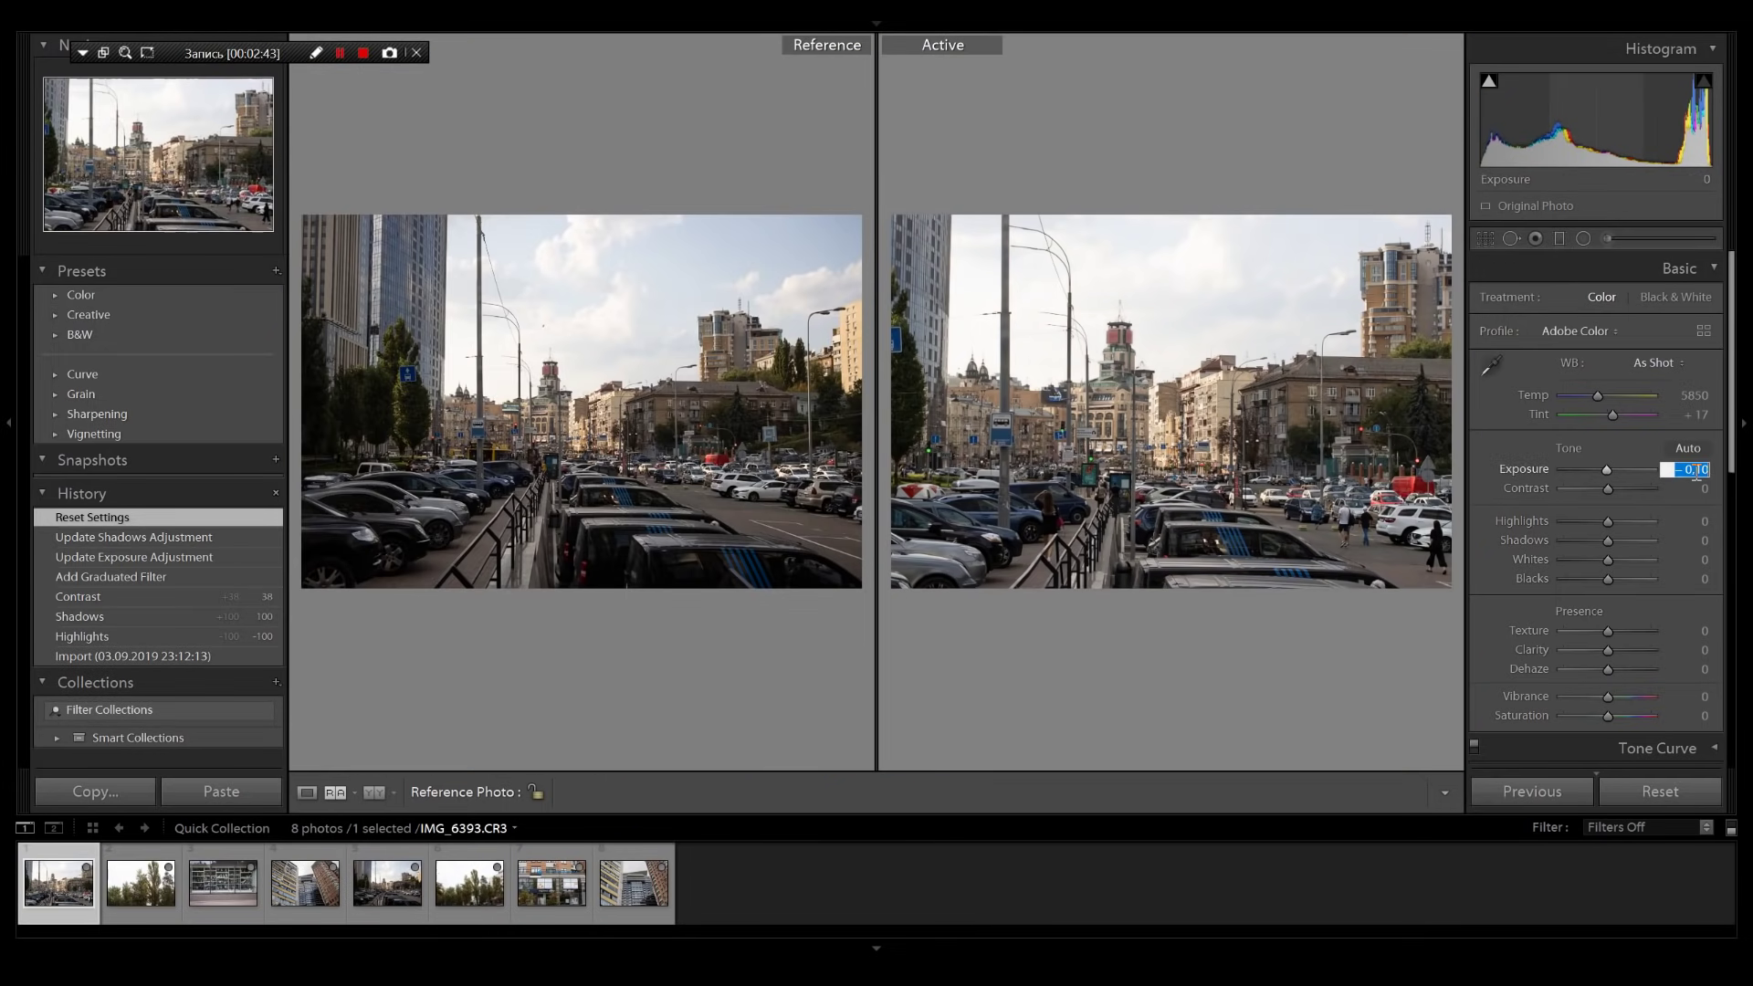
key("Down")
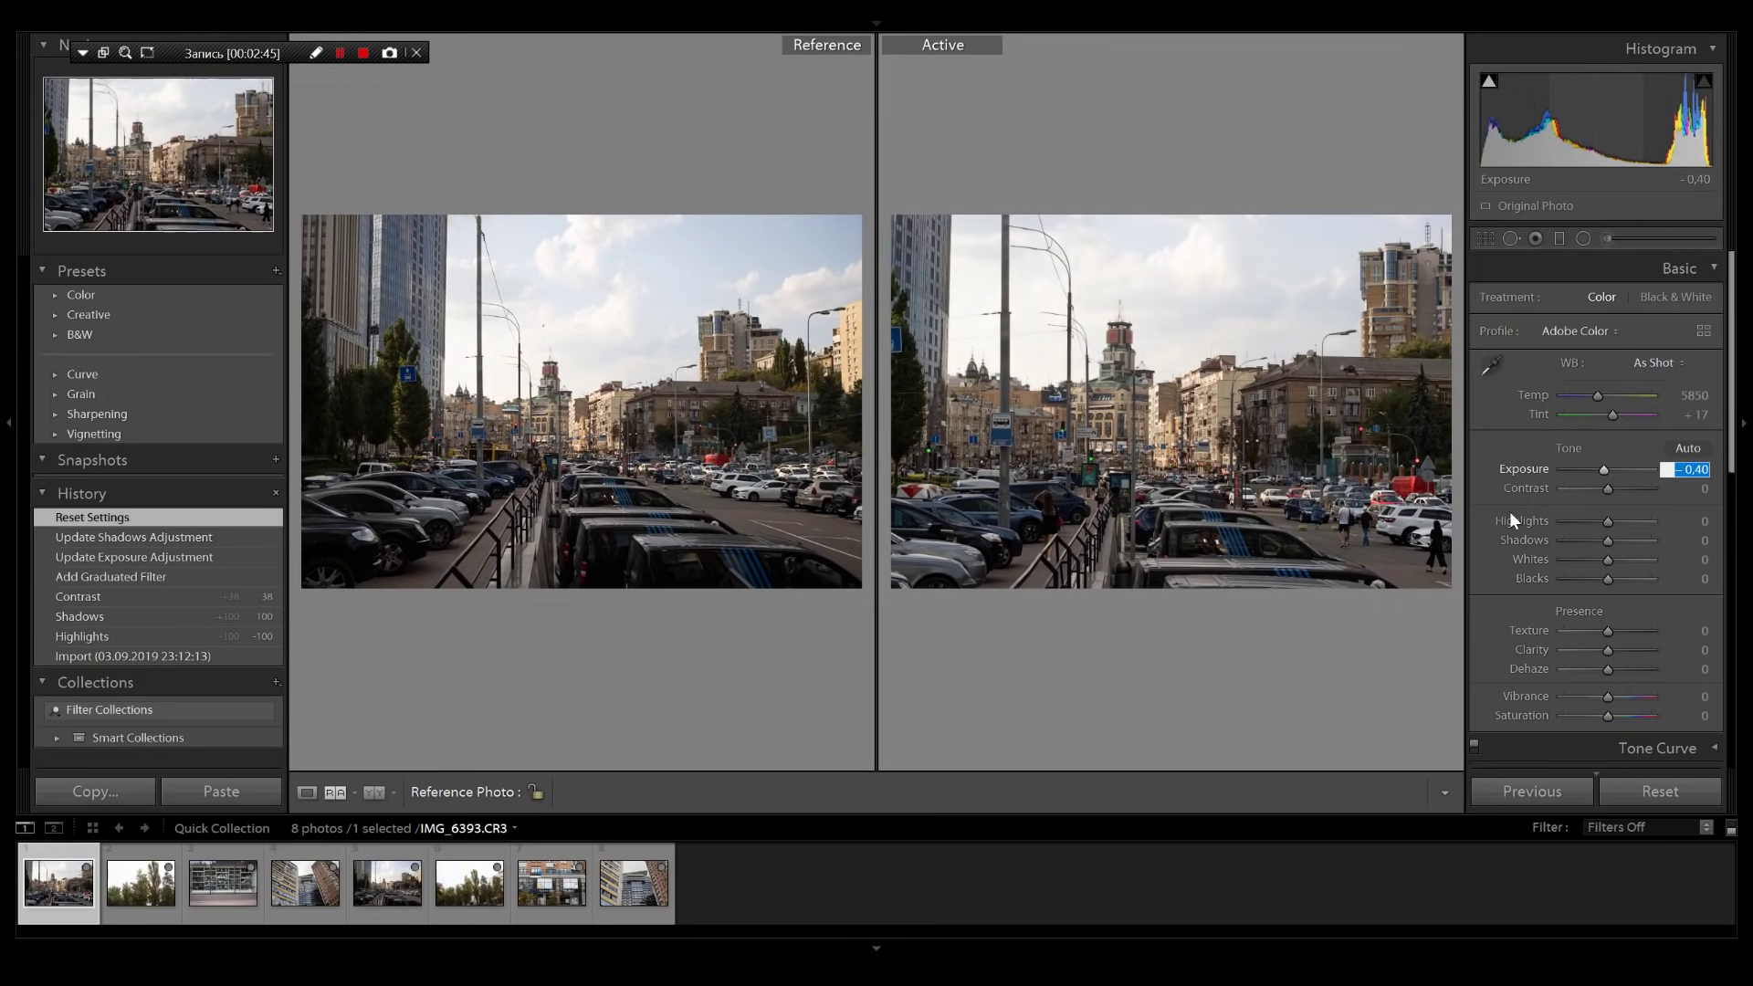
key("Return")
left_click(1702, 489)
left_click(1695, 471)
key("Down")
key("Down")
key("Return")
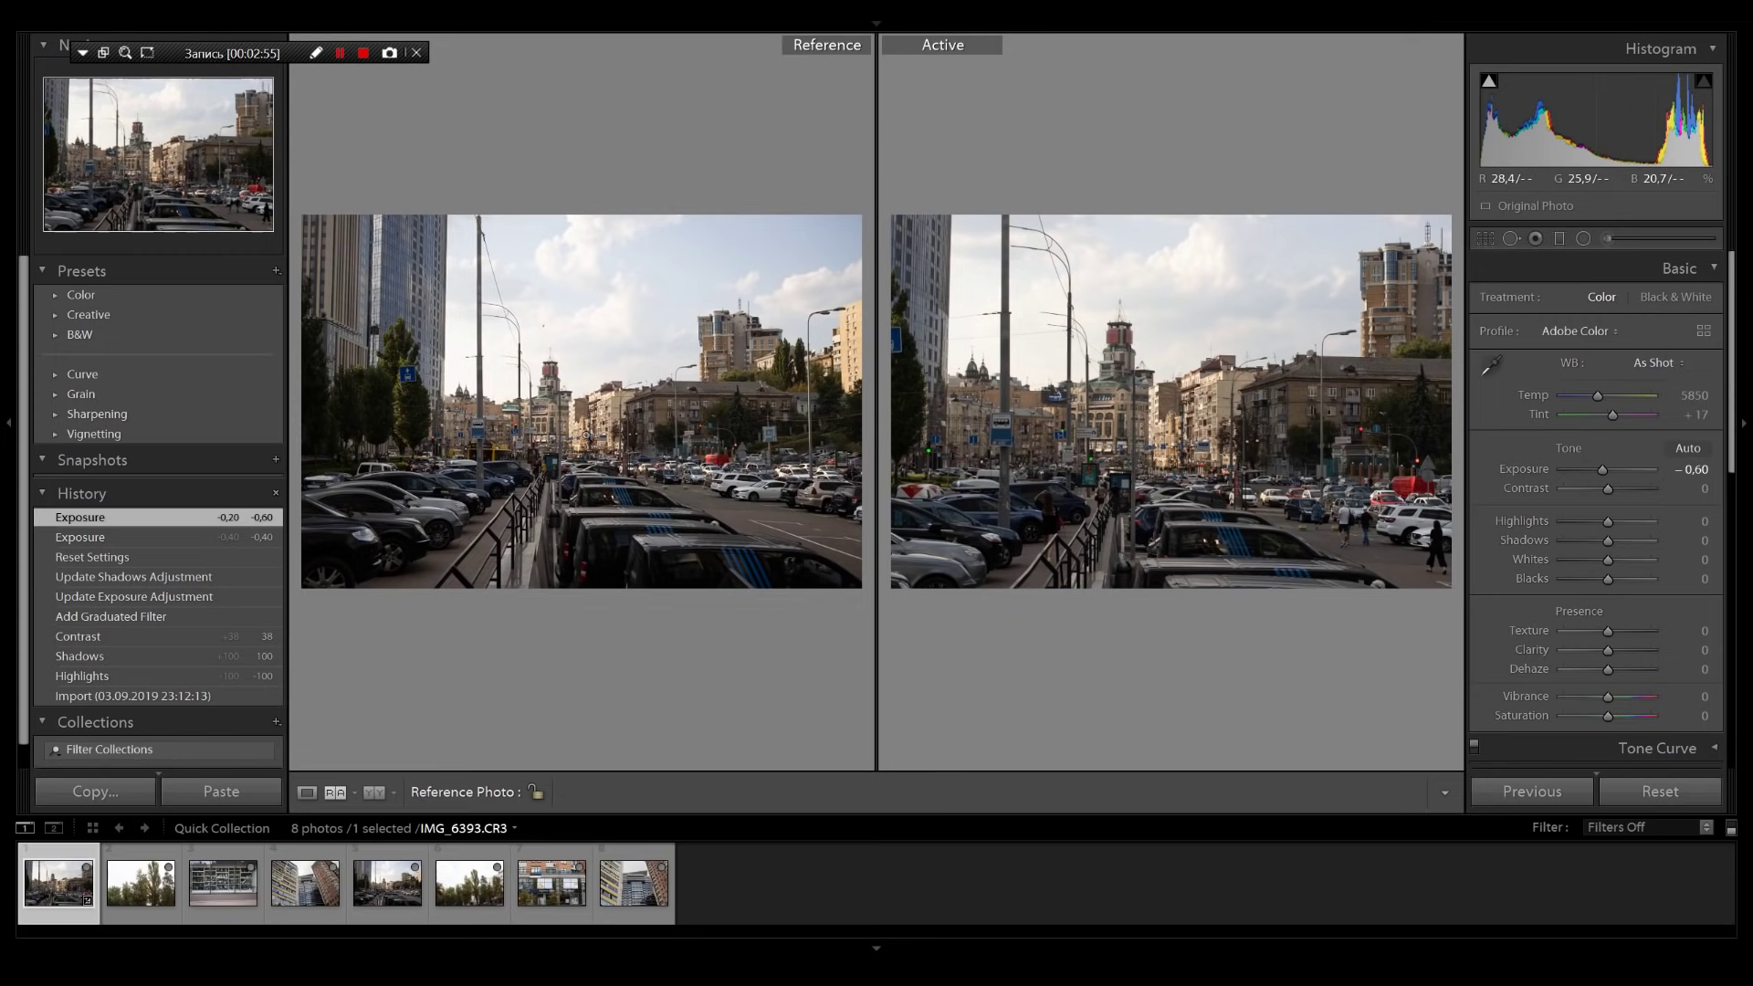
Compare the street buildings, road signs and parked cars at close range in the reference and active photos
left_click(587, 436)
left_click_drag(895, 637, 1027, 712)
left_click_drag(772, 694, 740, 579)
left_click_drag(884, 614, 953, 627)
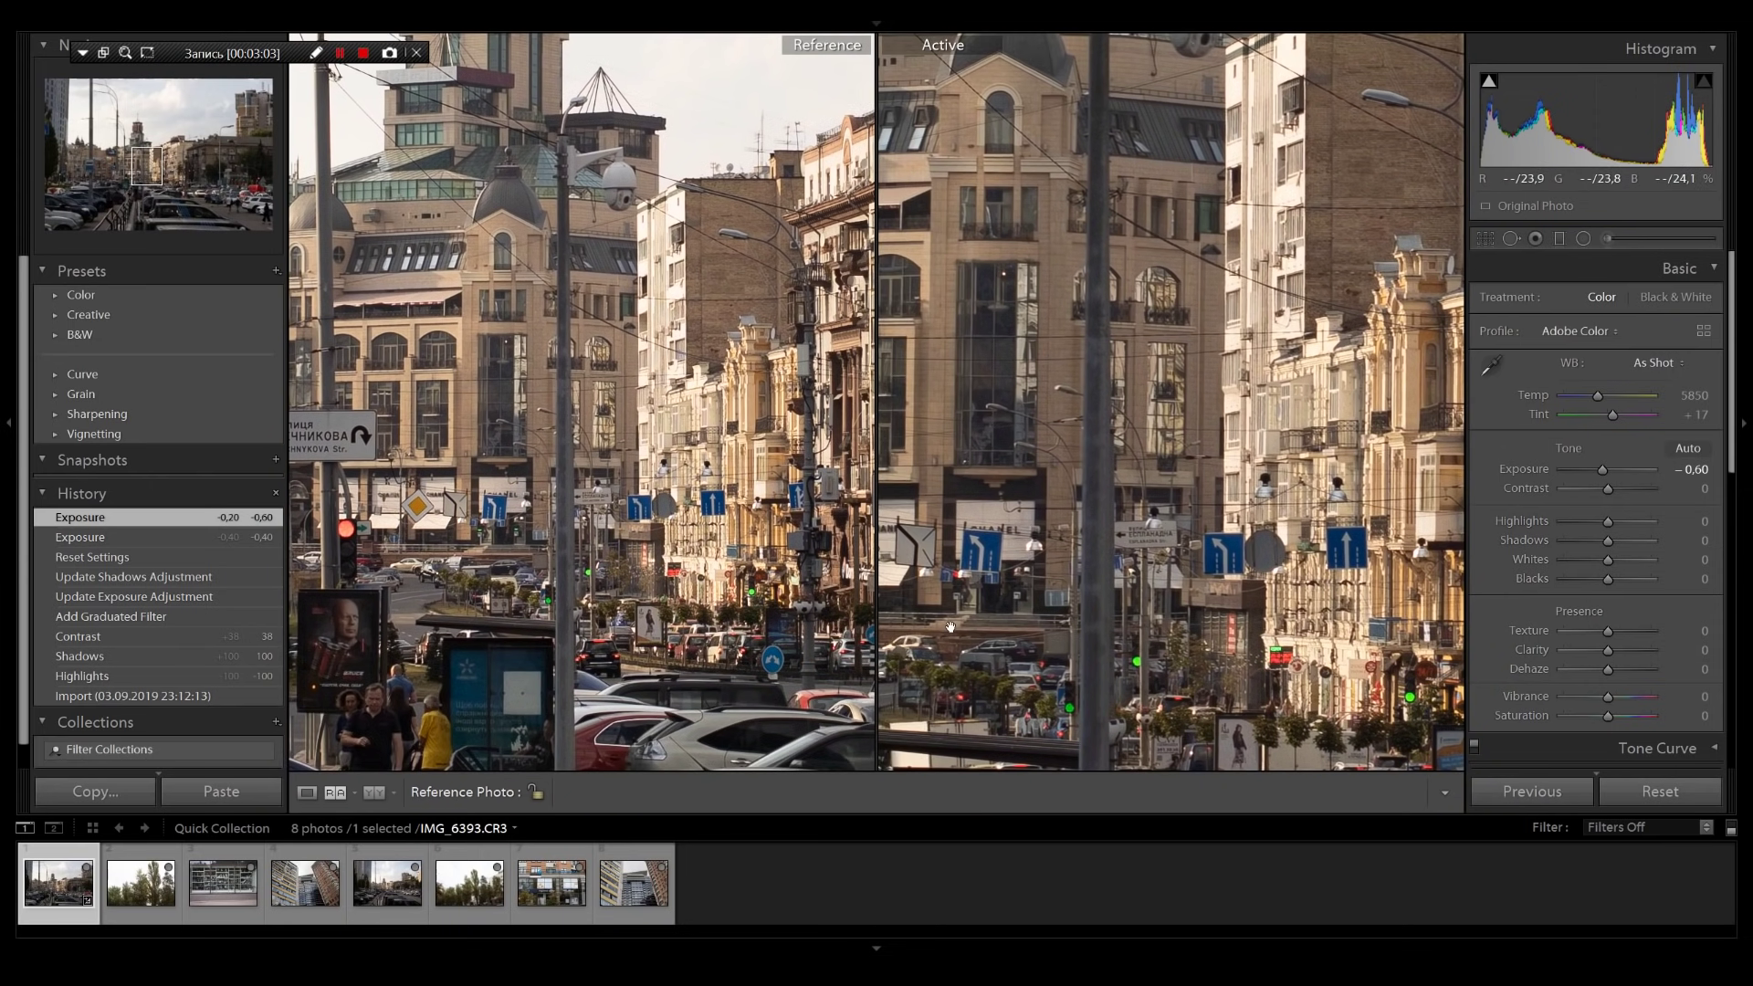
left_click_drag(1143, 620, 1136, 594)
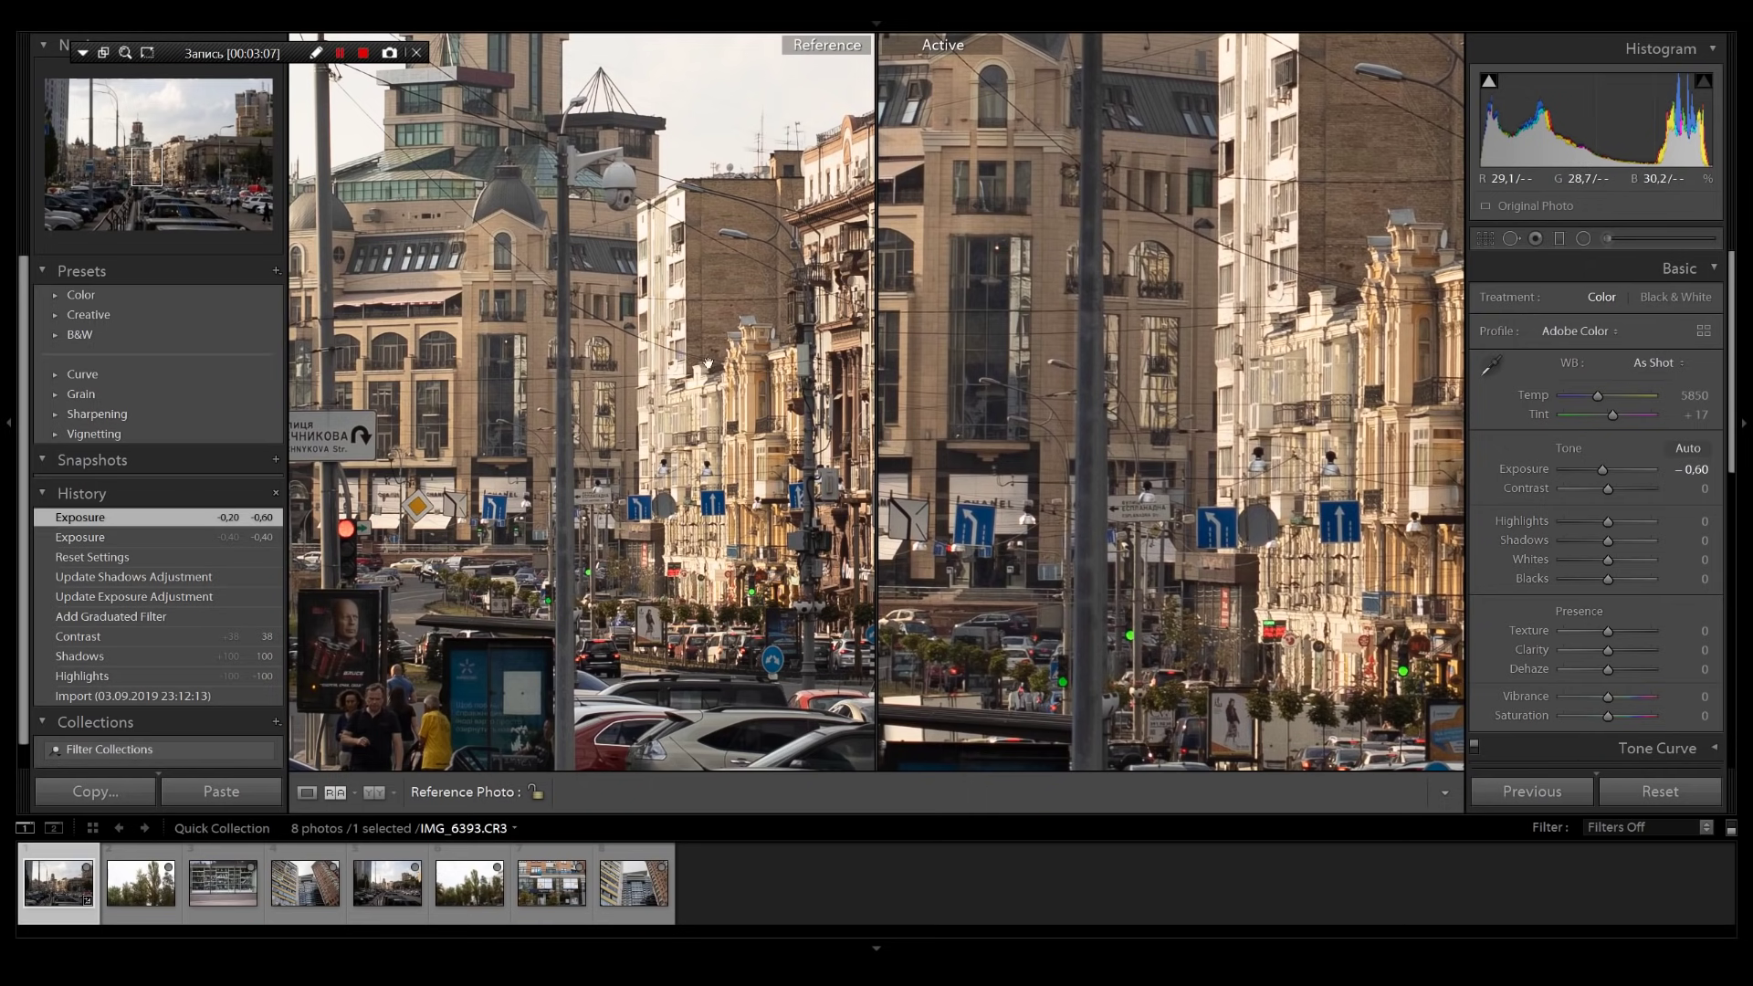
left_click_drag(903, 628, 890, 505)
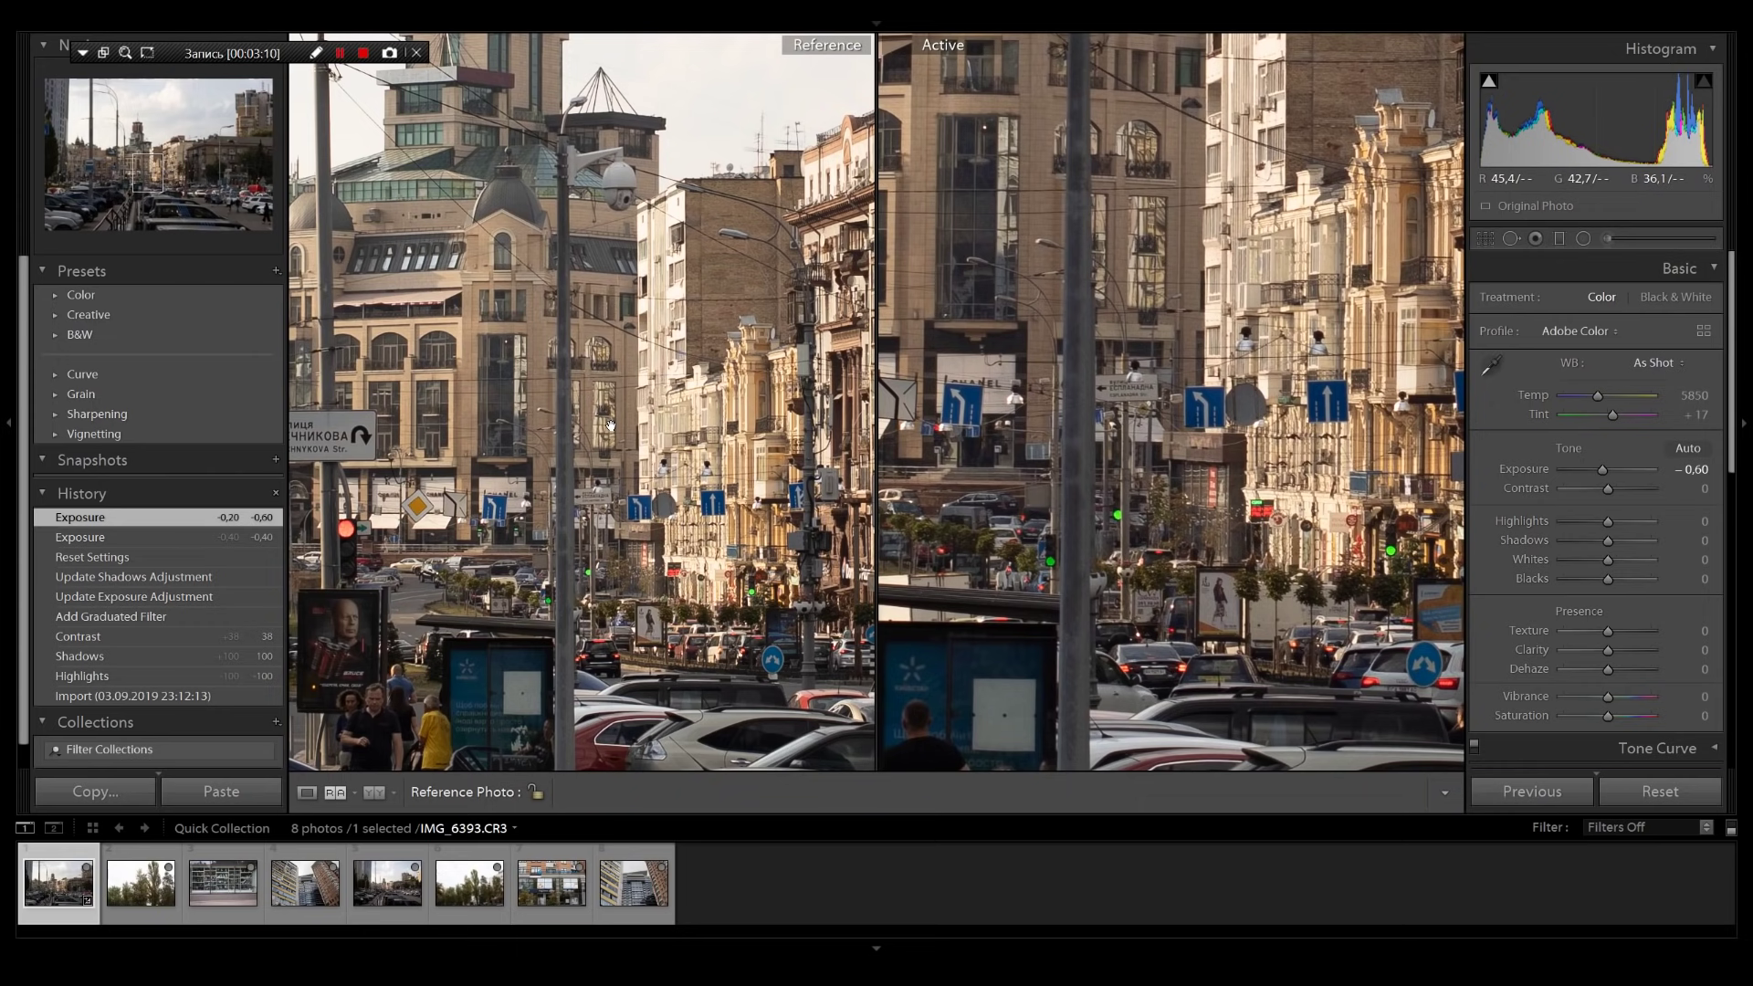
Compare the street-name sign, traffic lights, football-shaped planter and bus-stop pole at close range in the reference and active photos
mouse_move(1315, 517)
left_mouse_down()
mouse_move(1250, 555)
mouse_move(1291, 495)
left_mouse_up()
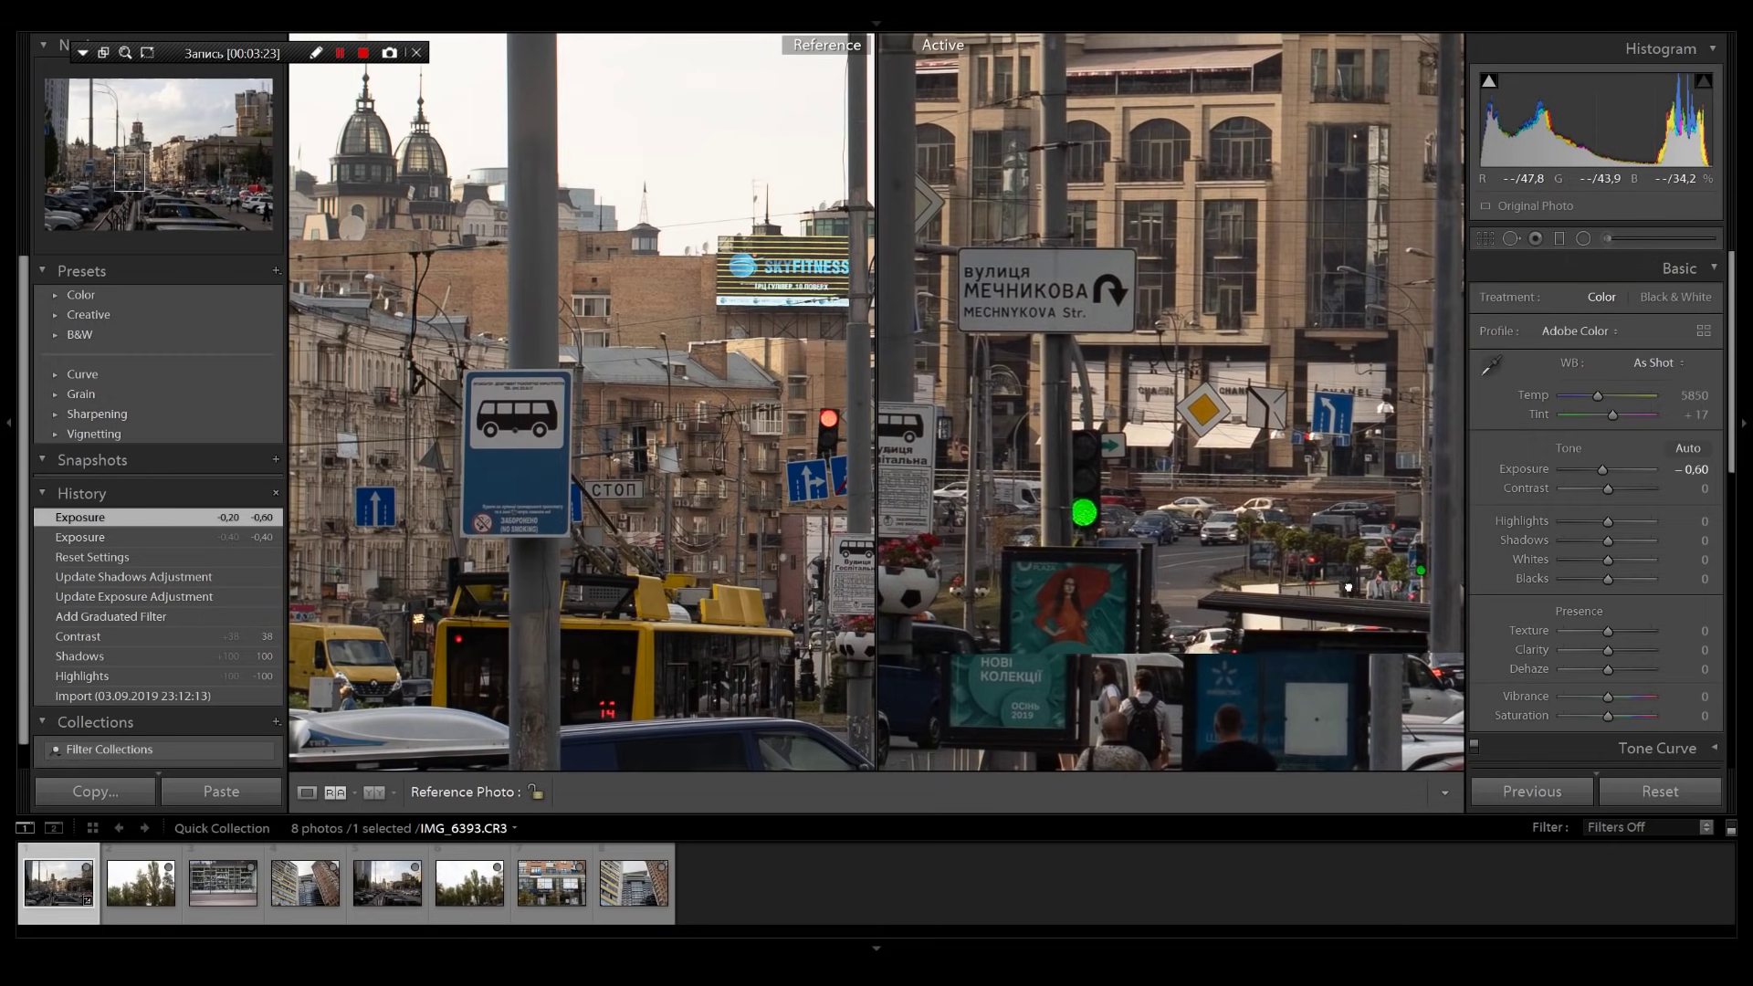
left_click_drag(1037, 577, 1297, 566)
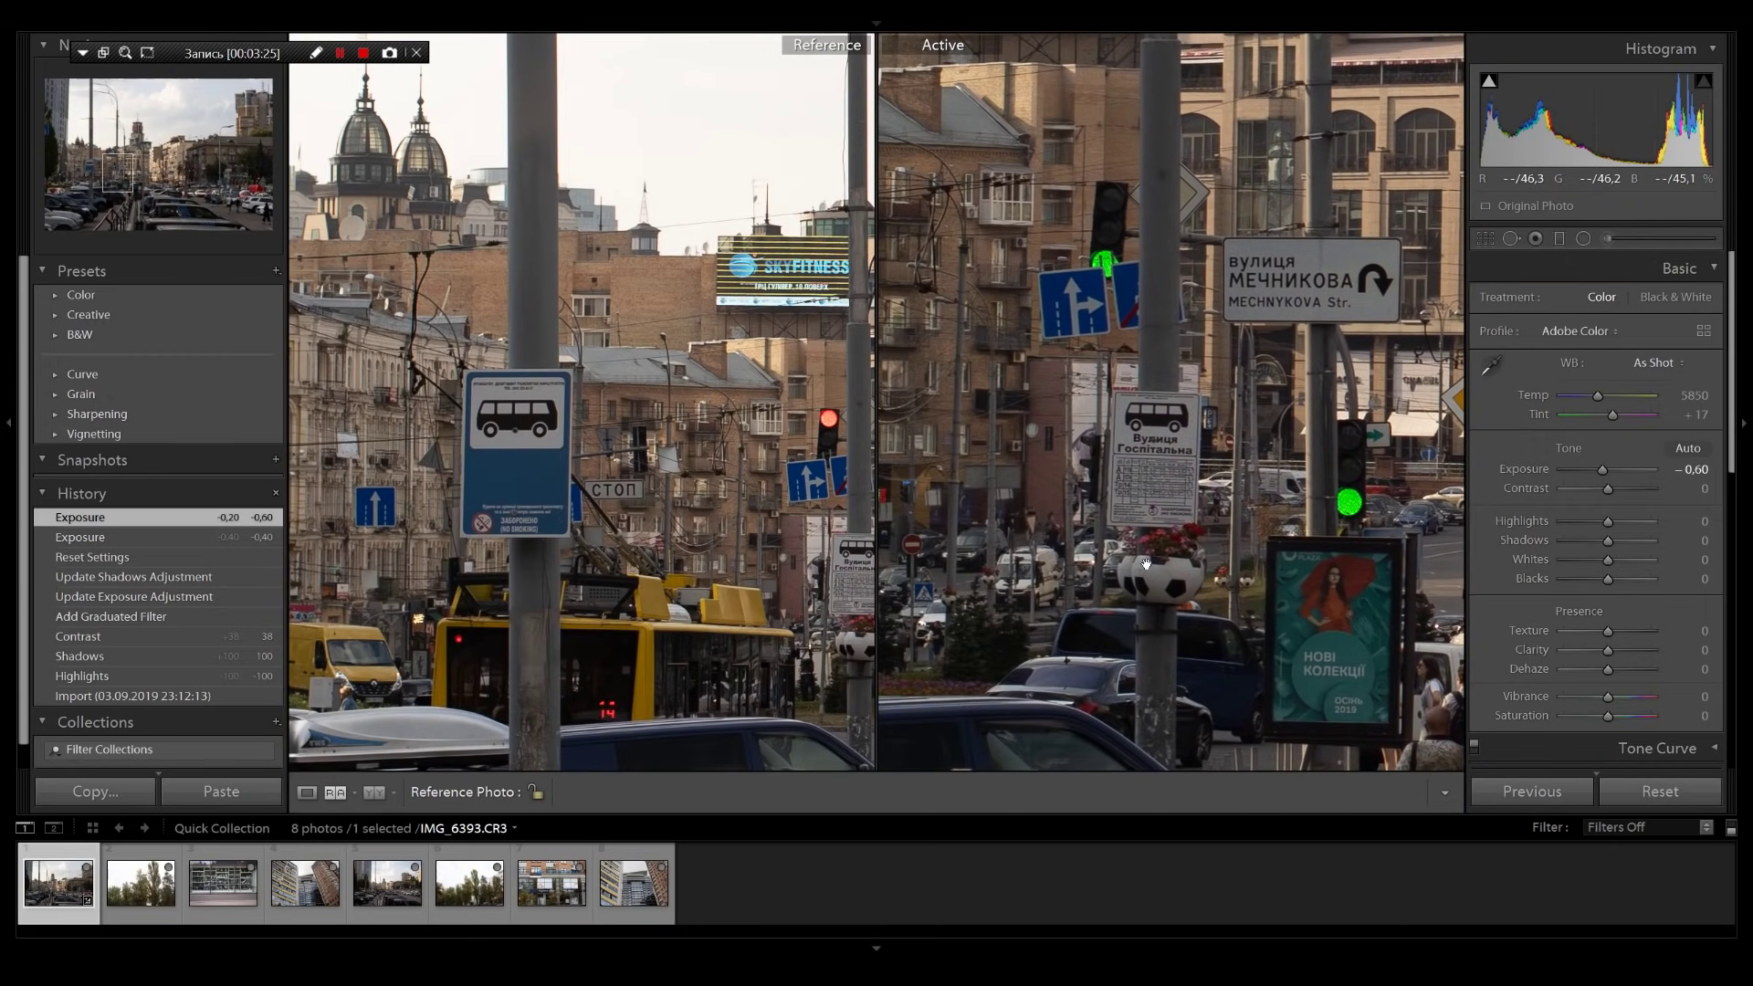
left_click_drag(697, 528, 915, 385)
left_click_drag(959, 531, 1199, 624)
left_click_drag(671, 441, 791, 574)
left_click_drag(1166, 485, 1163, 583)
left_click_drag(709, 461, 640, 638)
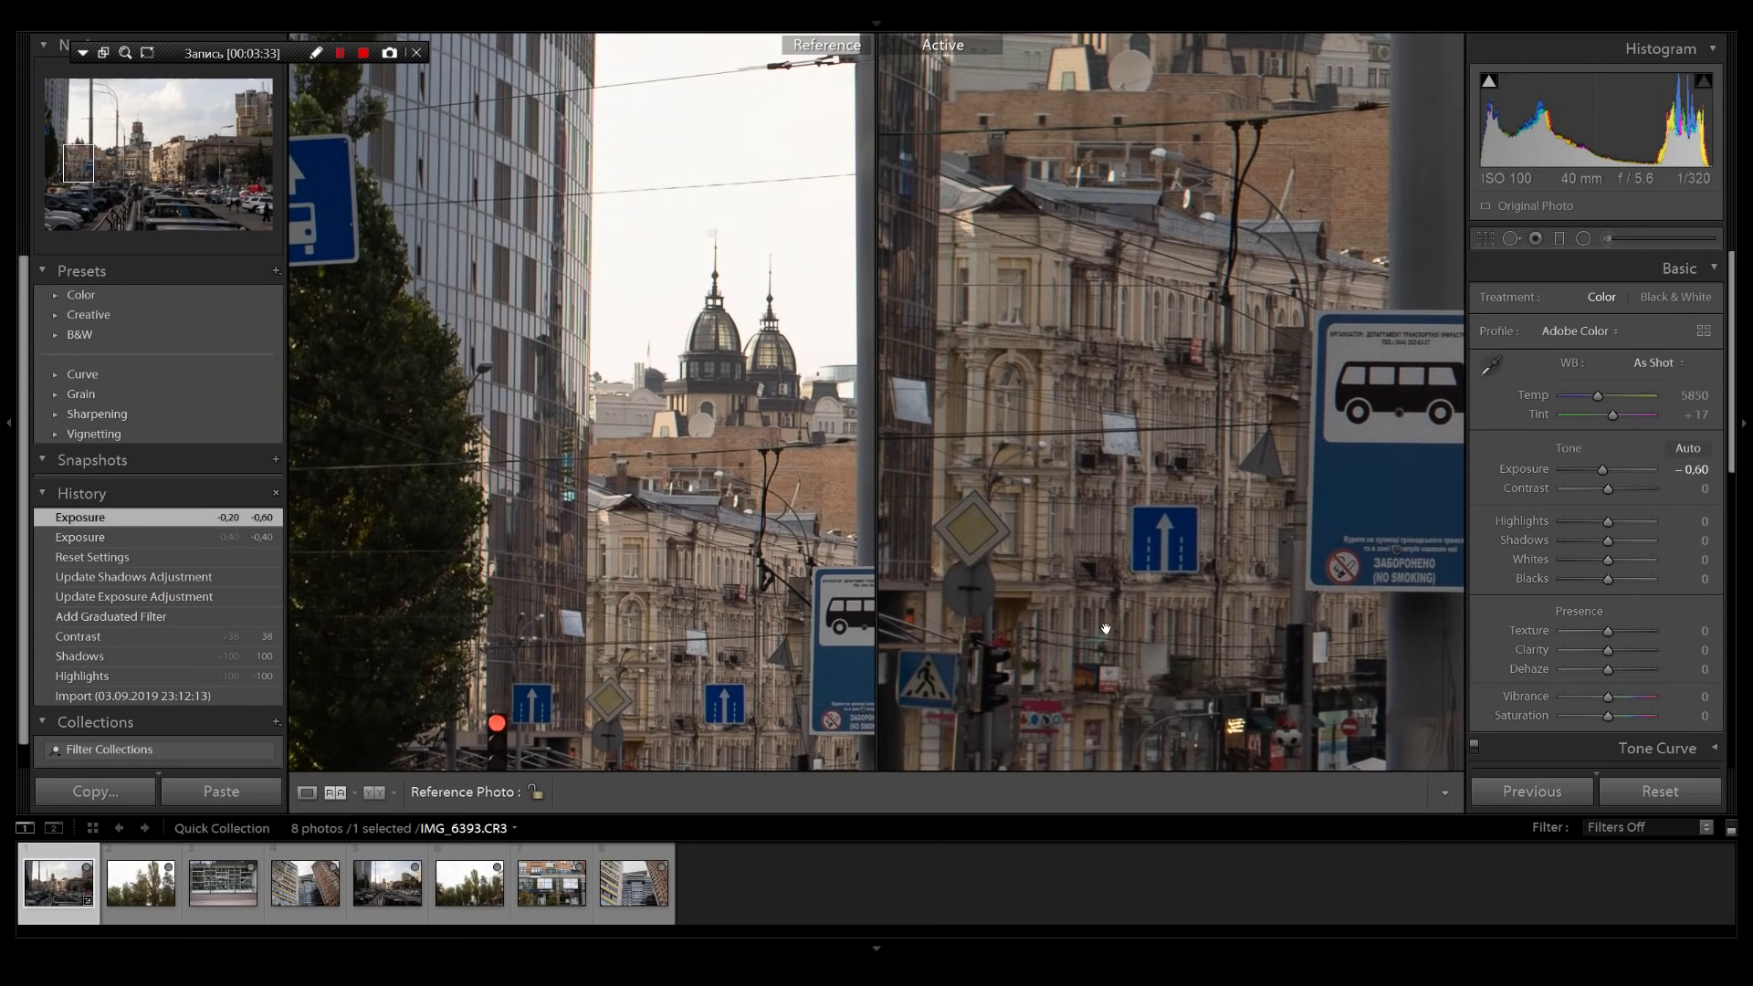
Compare the ornate beige building facade, blue arrow signs and bus-stop sign in both photos, and return the reference photo to full view
left_click_drag(1104, 626, 1139, 654)
left_click_drag(736, 589, 654, 410)
left_click_drag(1018, 494, 1005, 450)
left_click_drag(638, 527, 617, 455)
left_click_drag(1057, 567, 1056, 580)
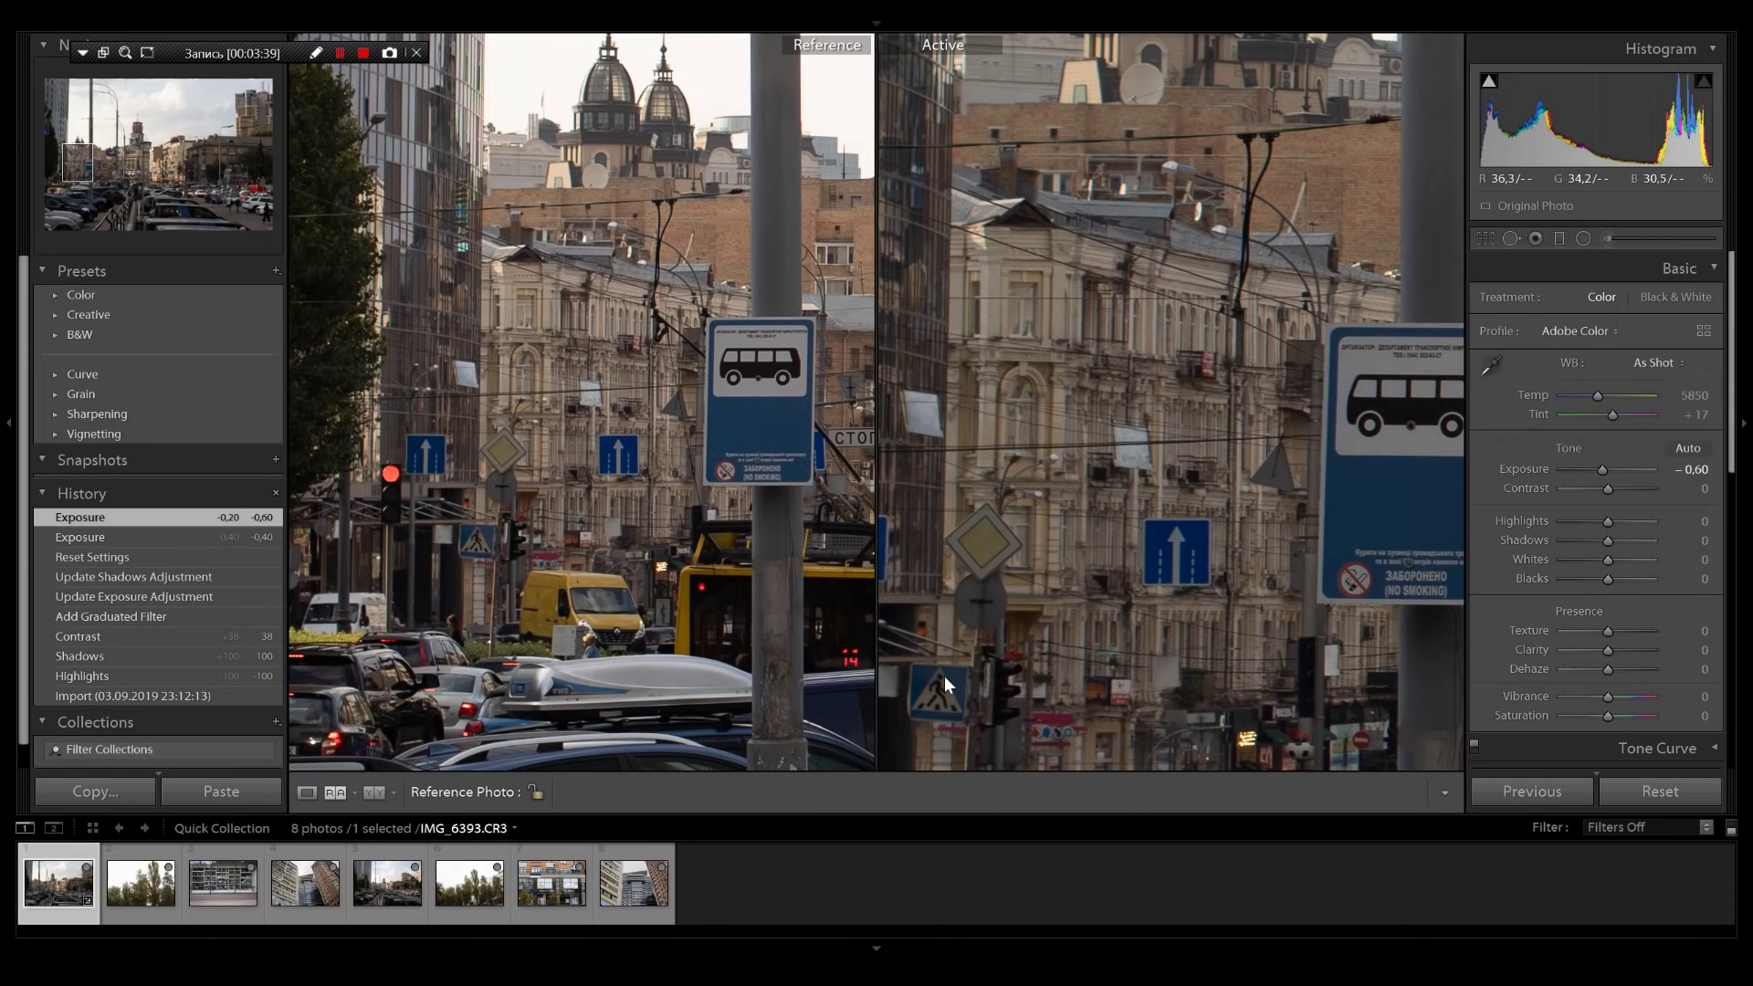
left_click_drag(945, 684, 940, 641)
left_click_drag(822, 599, 802, 535)
left_click_drag(1167, 400, 1170, 378)
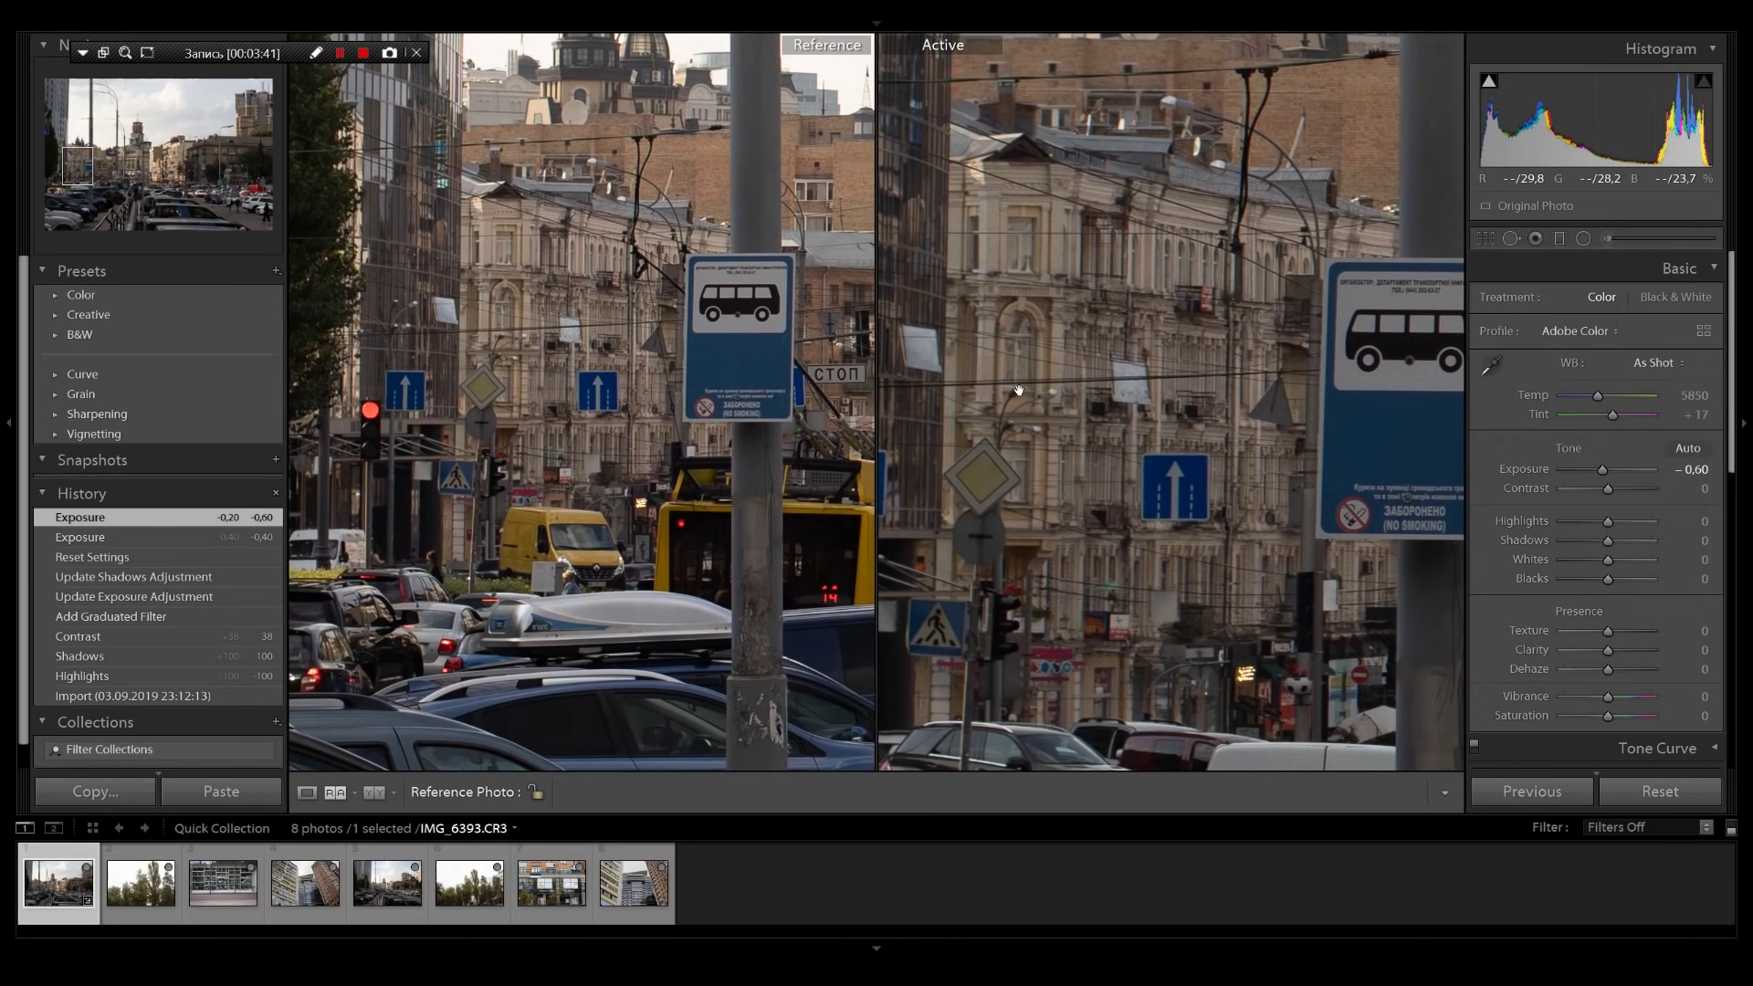
left_click(710, 559)
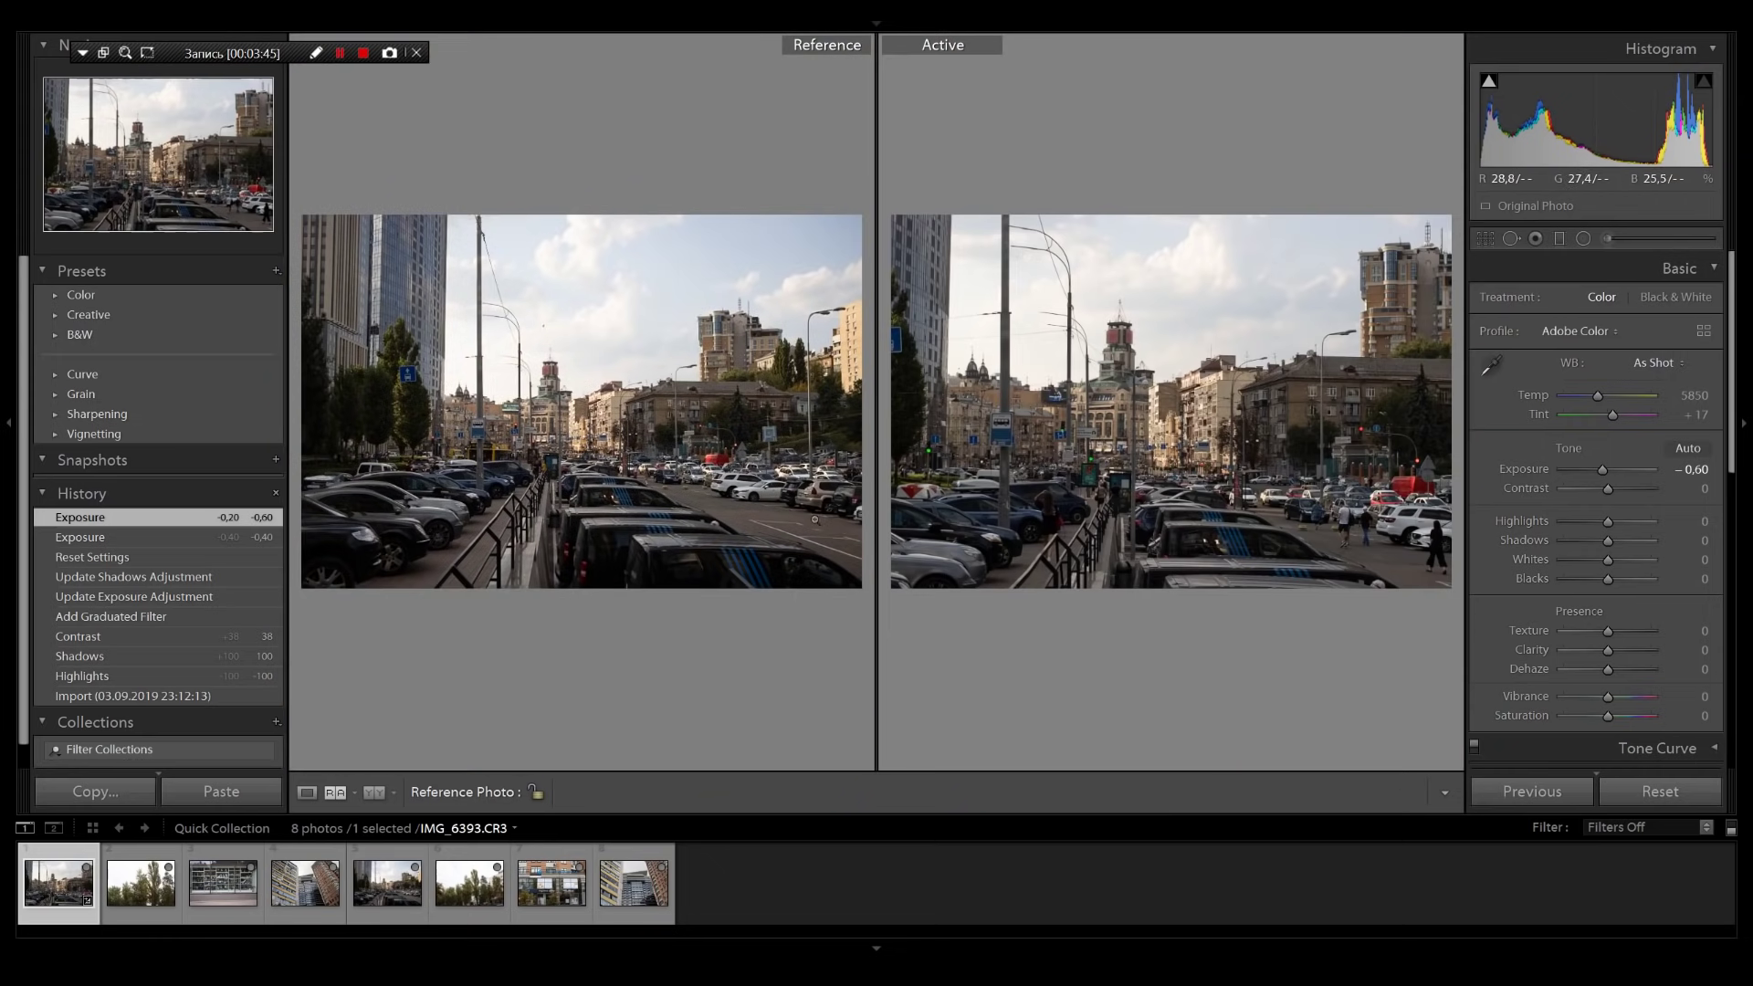
Compare the parked cars and pedestrians in the parking lot at close range in both street photos
left_click_drag(815, 491, 619, 389)
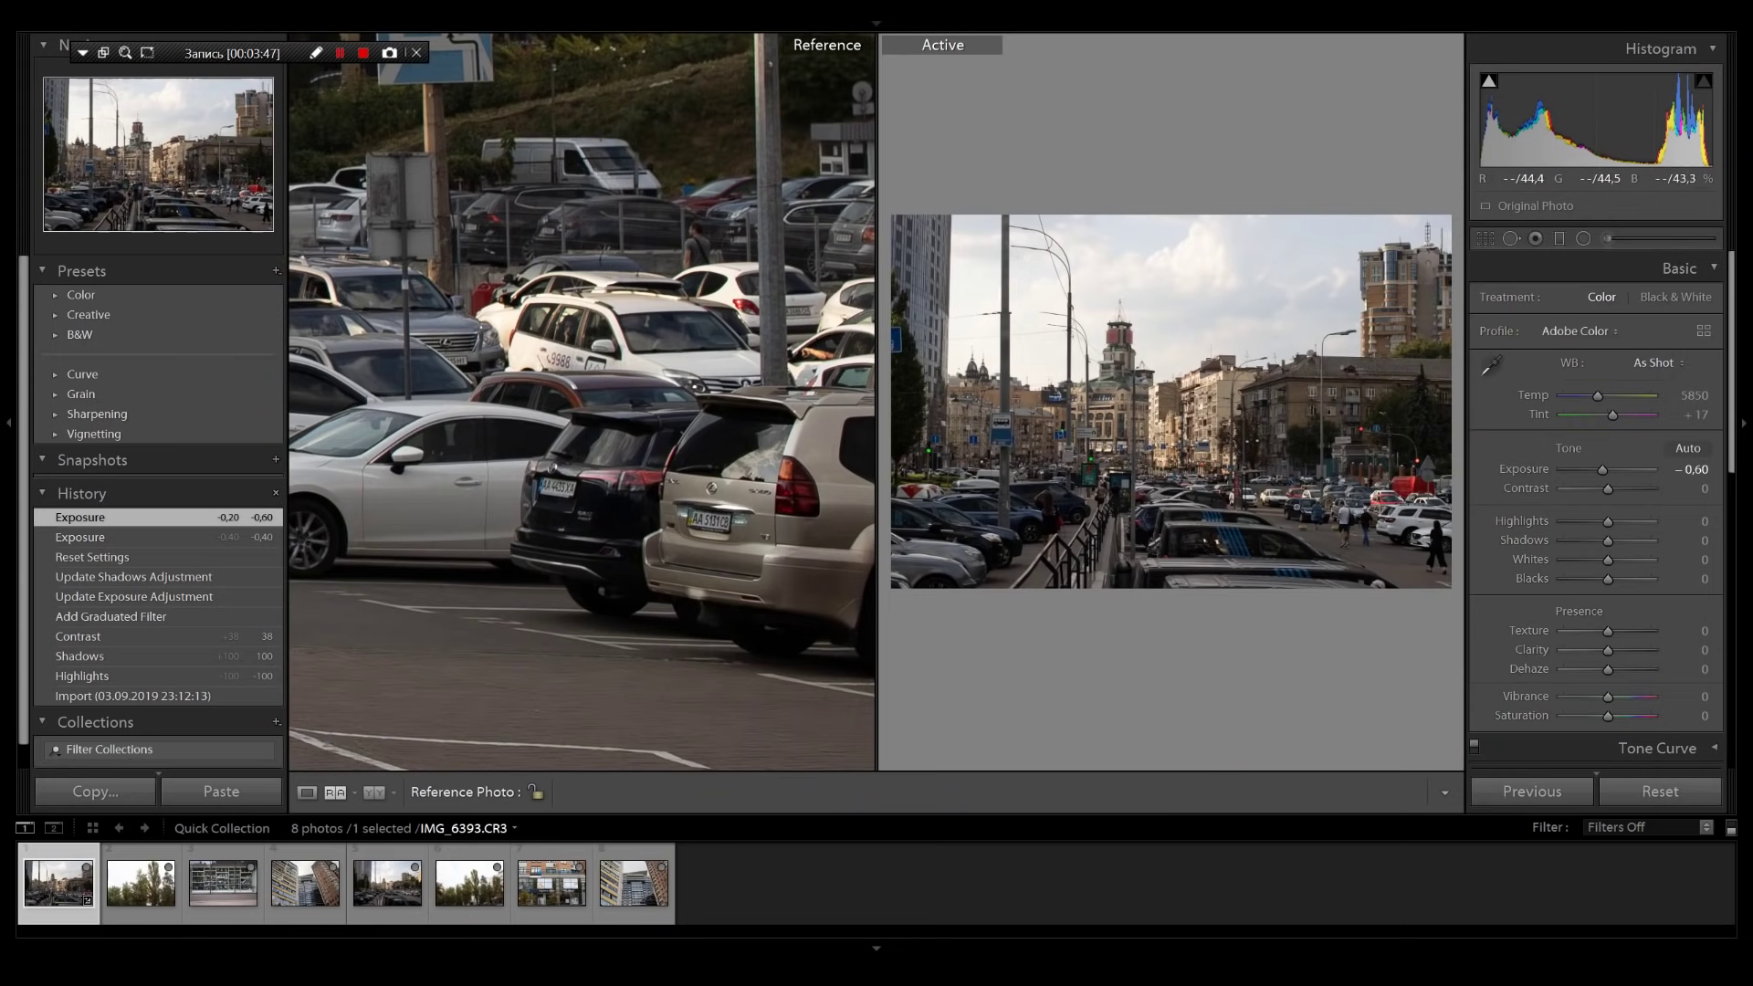
left_click(1414, 526)
left_click_drag(1084, 560, 1383, 589)
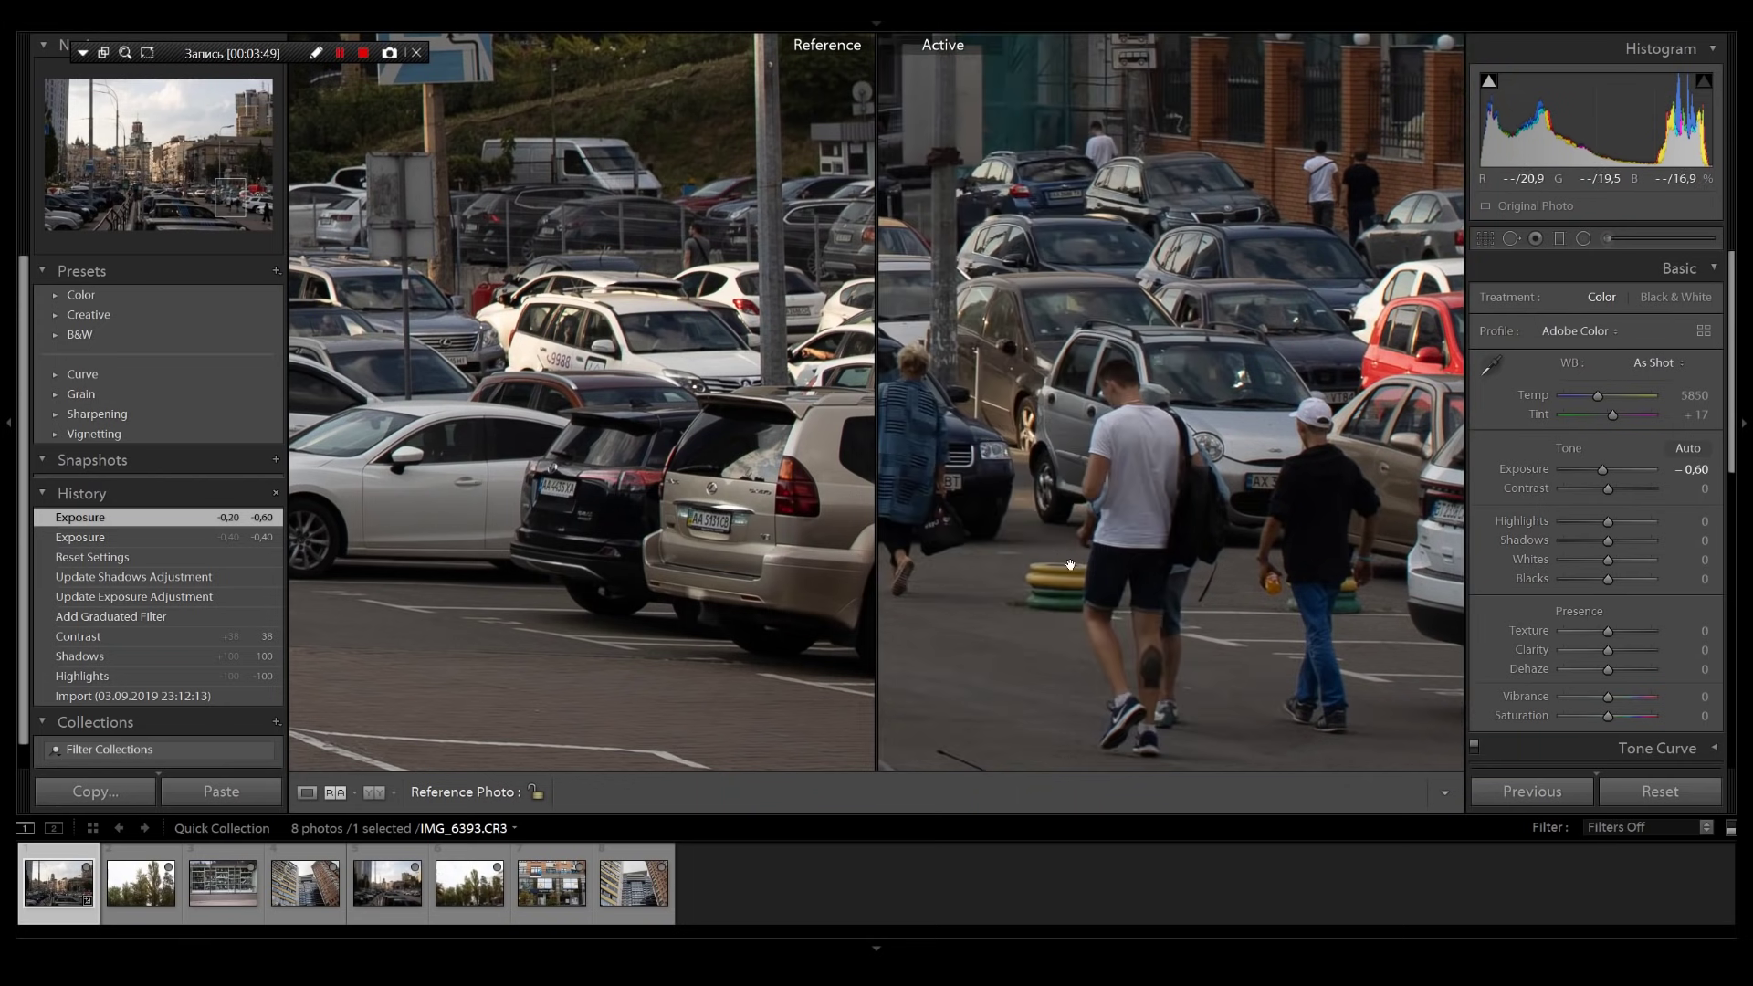
left_click_drag(922, 465, 1280, 611)
left_click_drag(391, 367, 895, 564)
left_click_drag(1358, 416, 891, 566)
left_click_drag(1135, 462, 1076, 614)
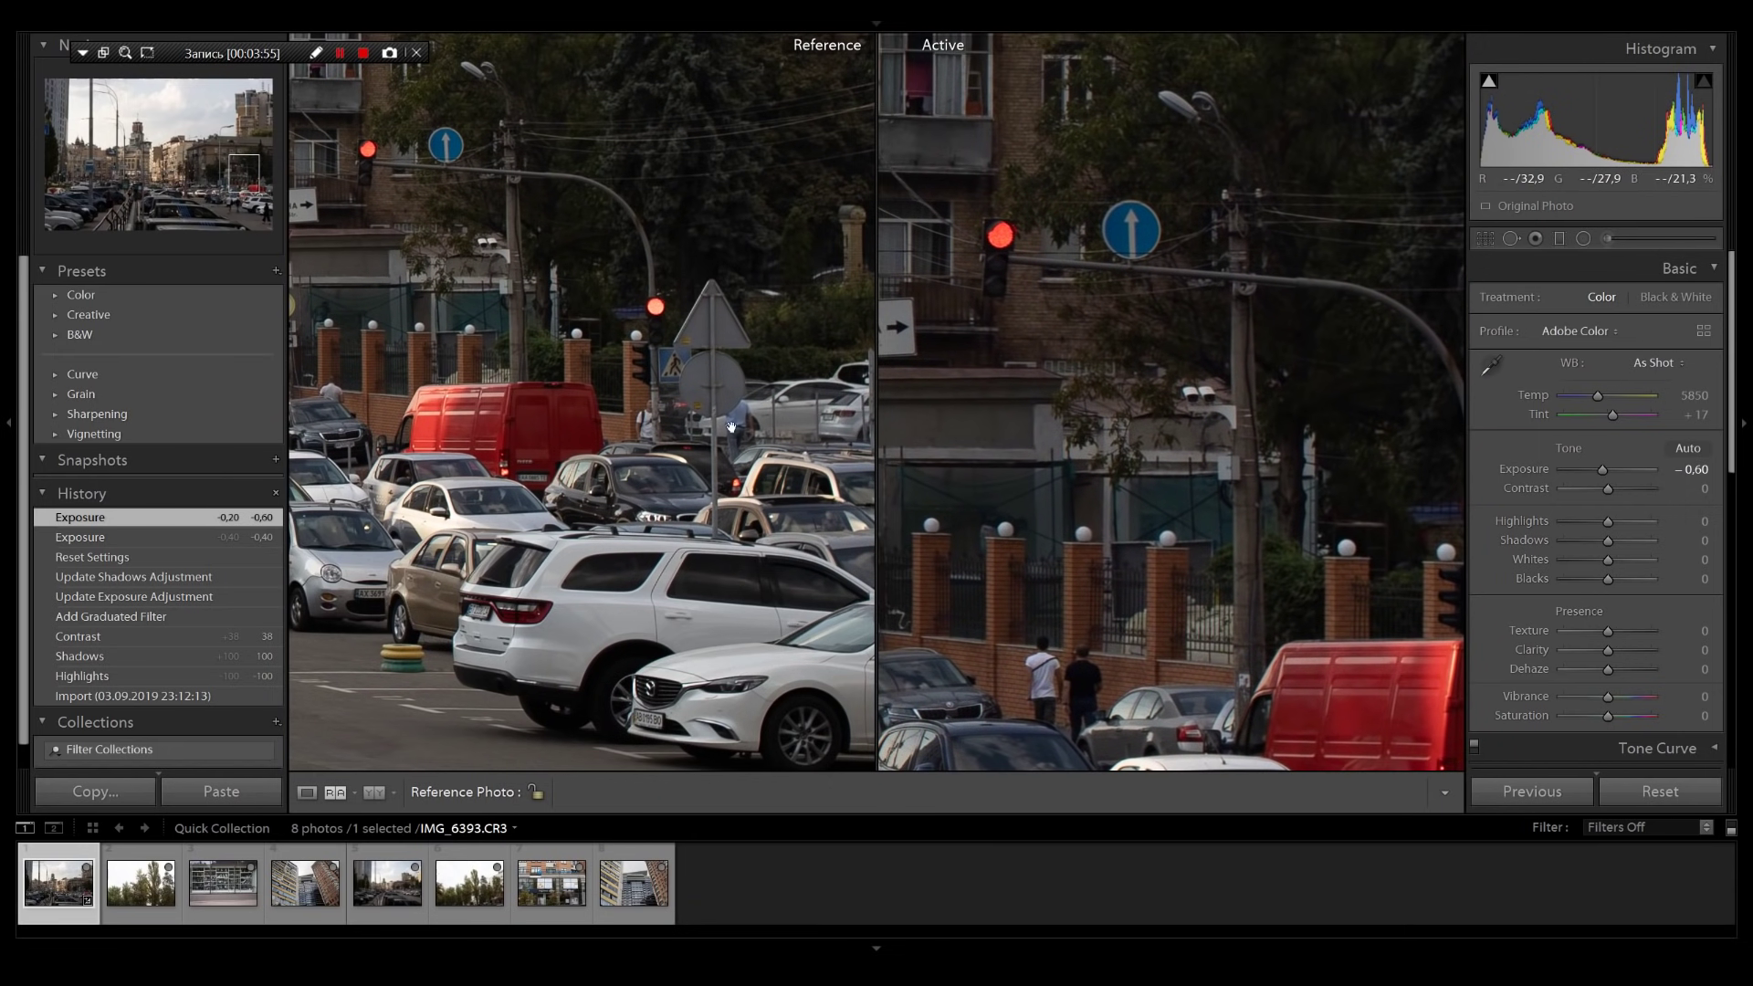
Compare the red van, brick fence, traffic light and dark trees beside the parking lot in both photos
left_click_drag(710, 421, 765, 513)
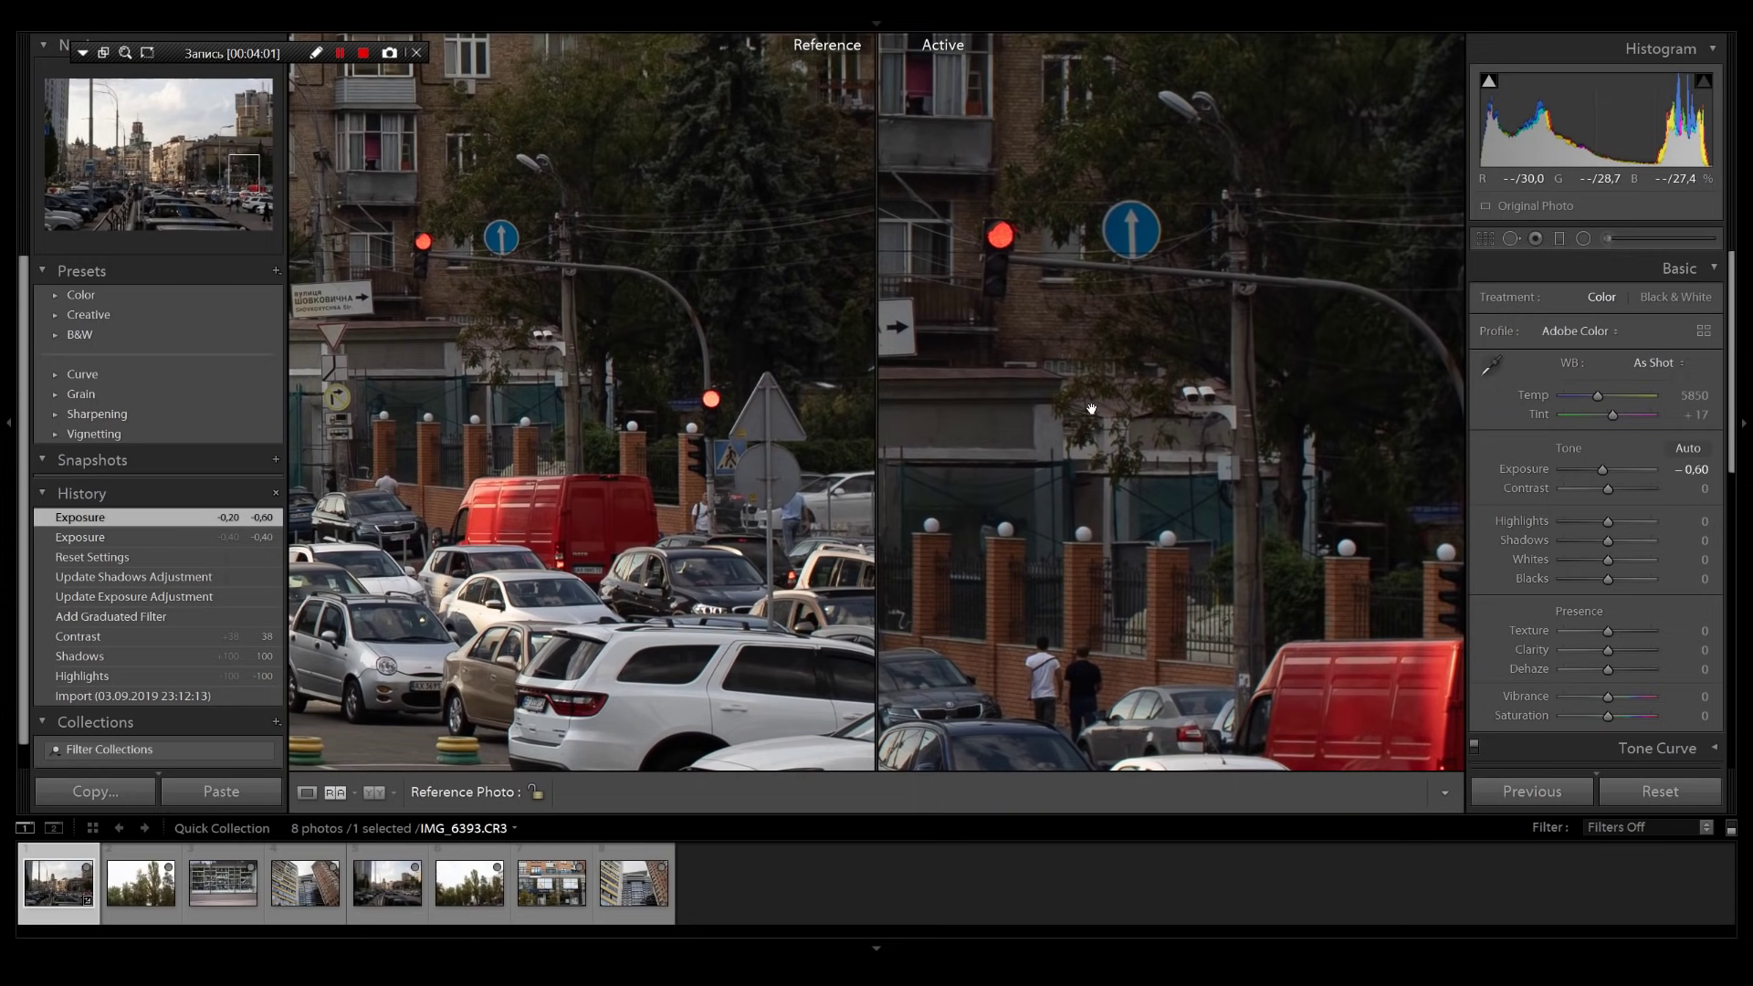
left_click_drag(594, 465, 688, 524)
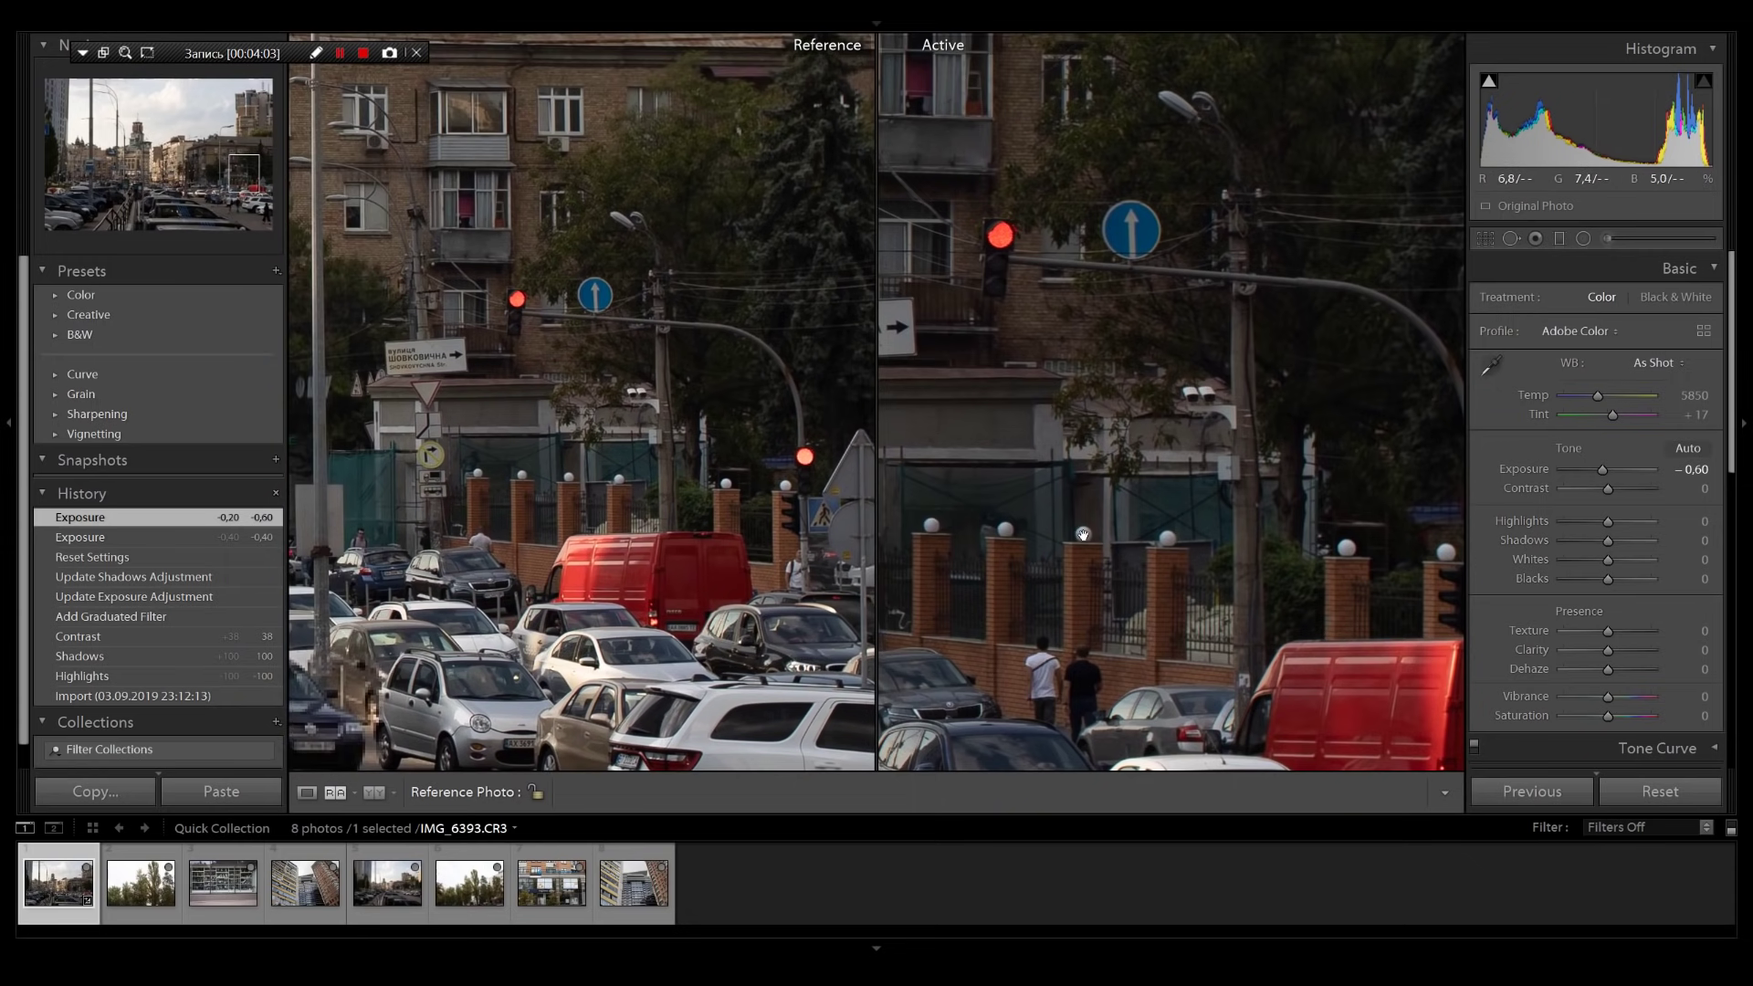
left_click_drag(1023, 501, 1149, 539)
left_click_drag(637, 451, 792, 502)
left_click_drag(1092, 526, 1268, 594)
left_click_drag(665, 367, 727, 436)
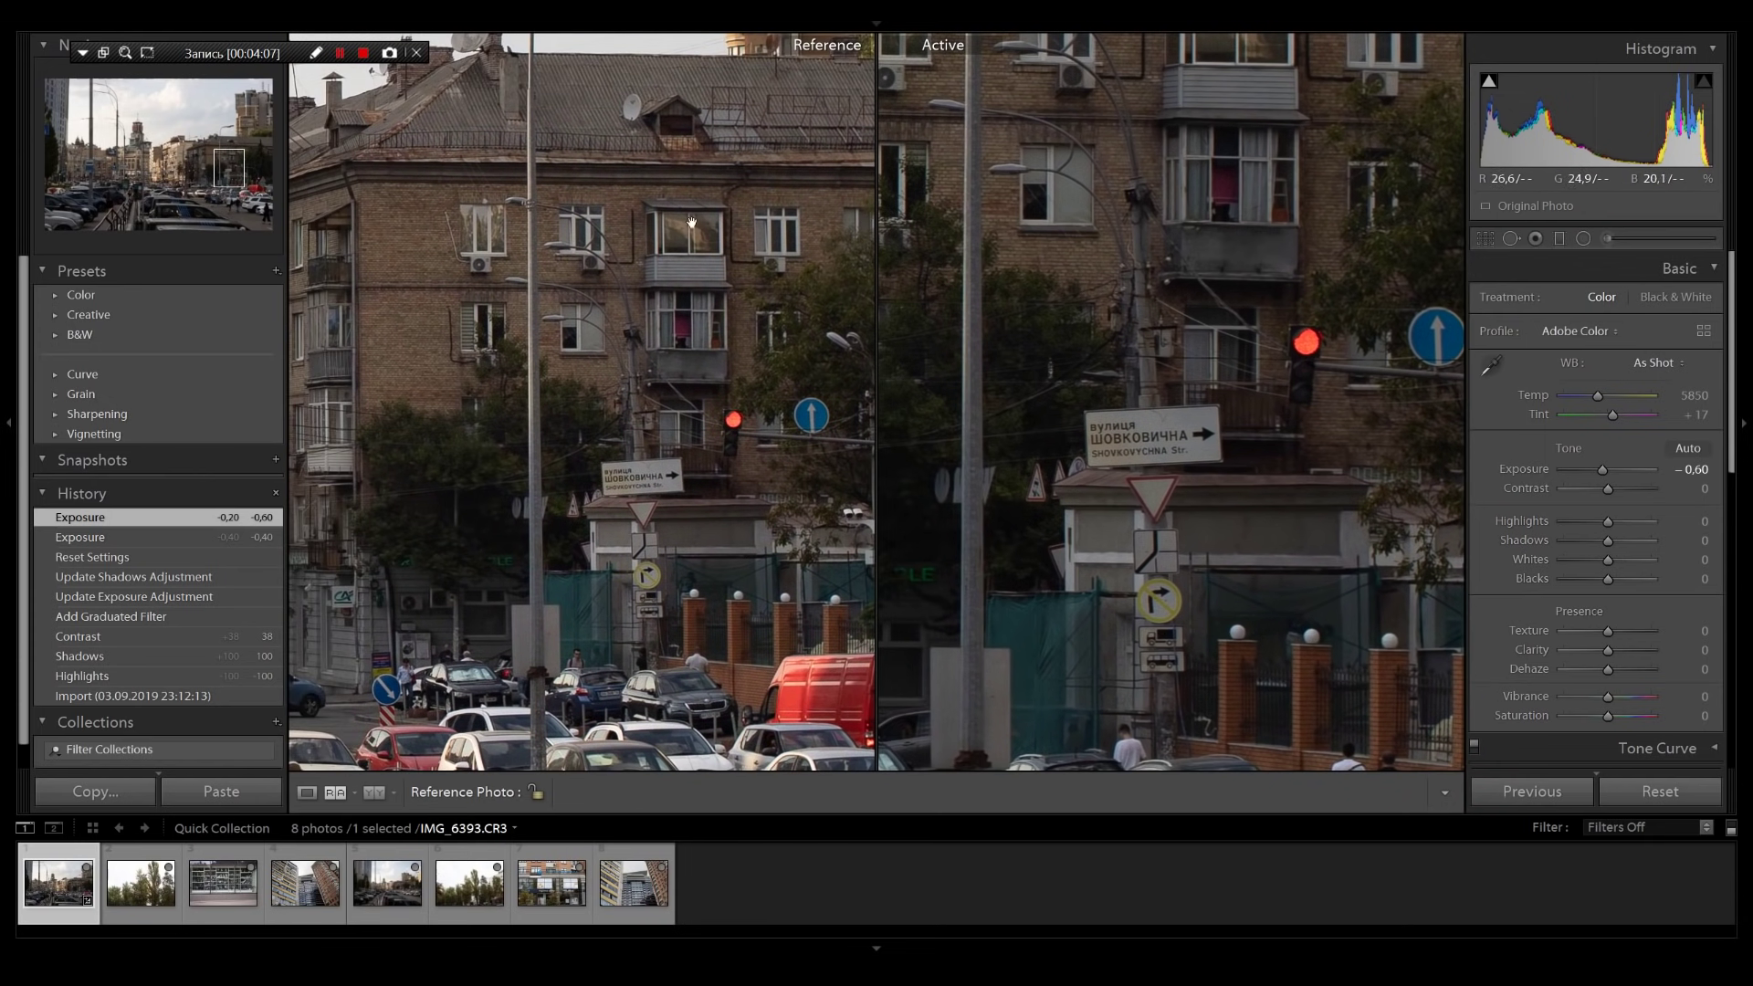
Compare the brick apartment building's windows and balconies, its roof and the nearby street lamps in both photos
left_click_drag(1130, 456, 1196, 549)
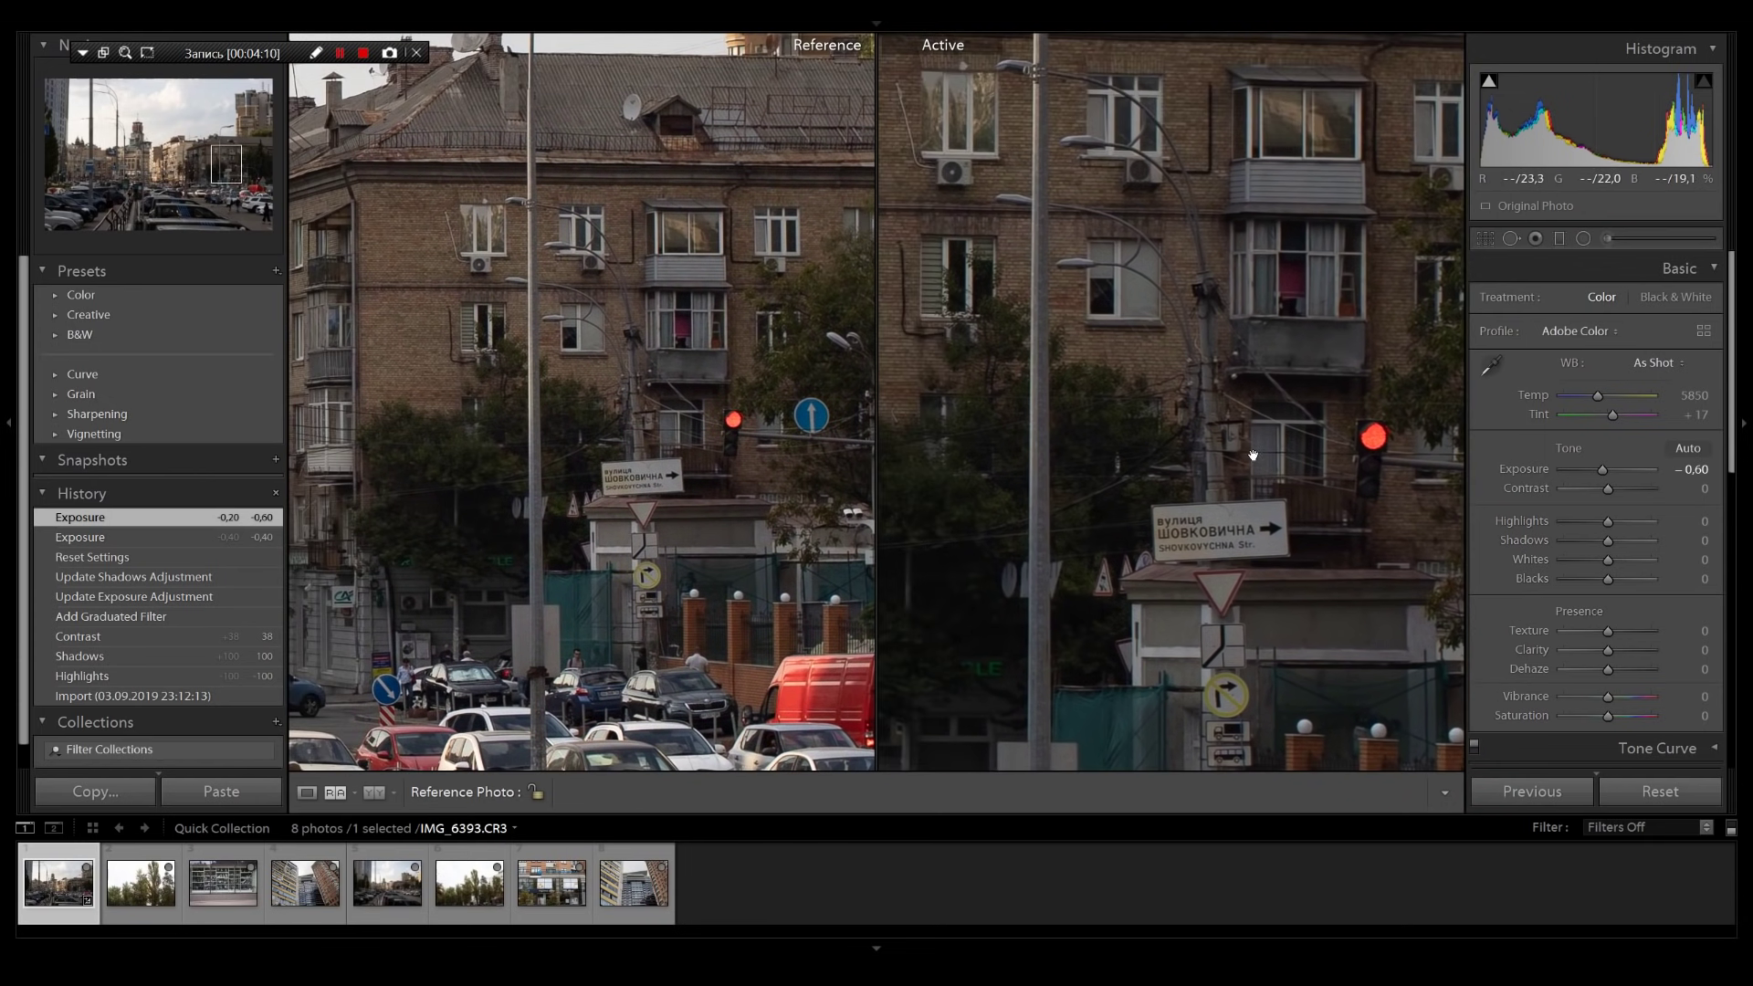
left_click_drag(630, 474, 727, 494)
left_click_drag(1177, 497, 1381, 611)
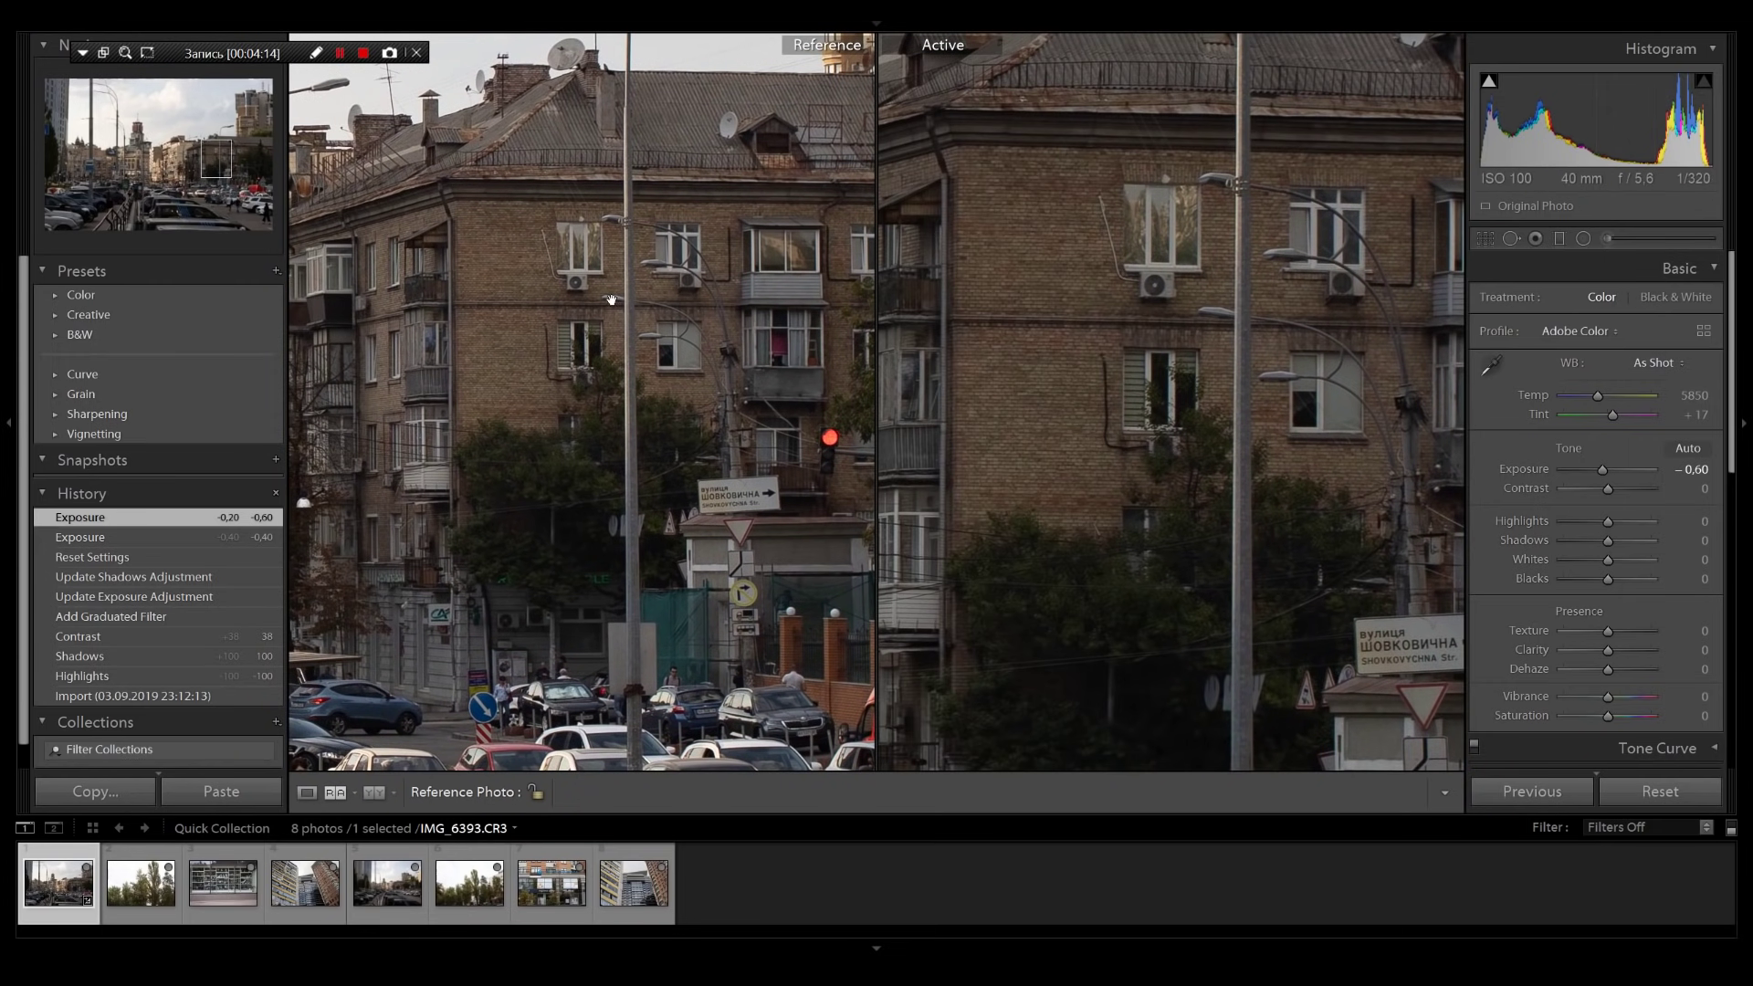
left_click_drag(1056, 462, 968, 596)
left_click_drag(1217, 404, 1441, 744)
left_click_drag(1224, 539, 1239, 577)
left_click_drag(711, 470, 724, 524)
left_click_drag(1276, 548, 1259, 500)
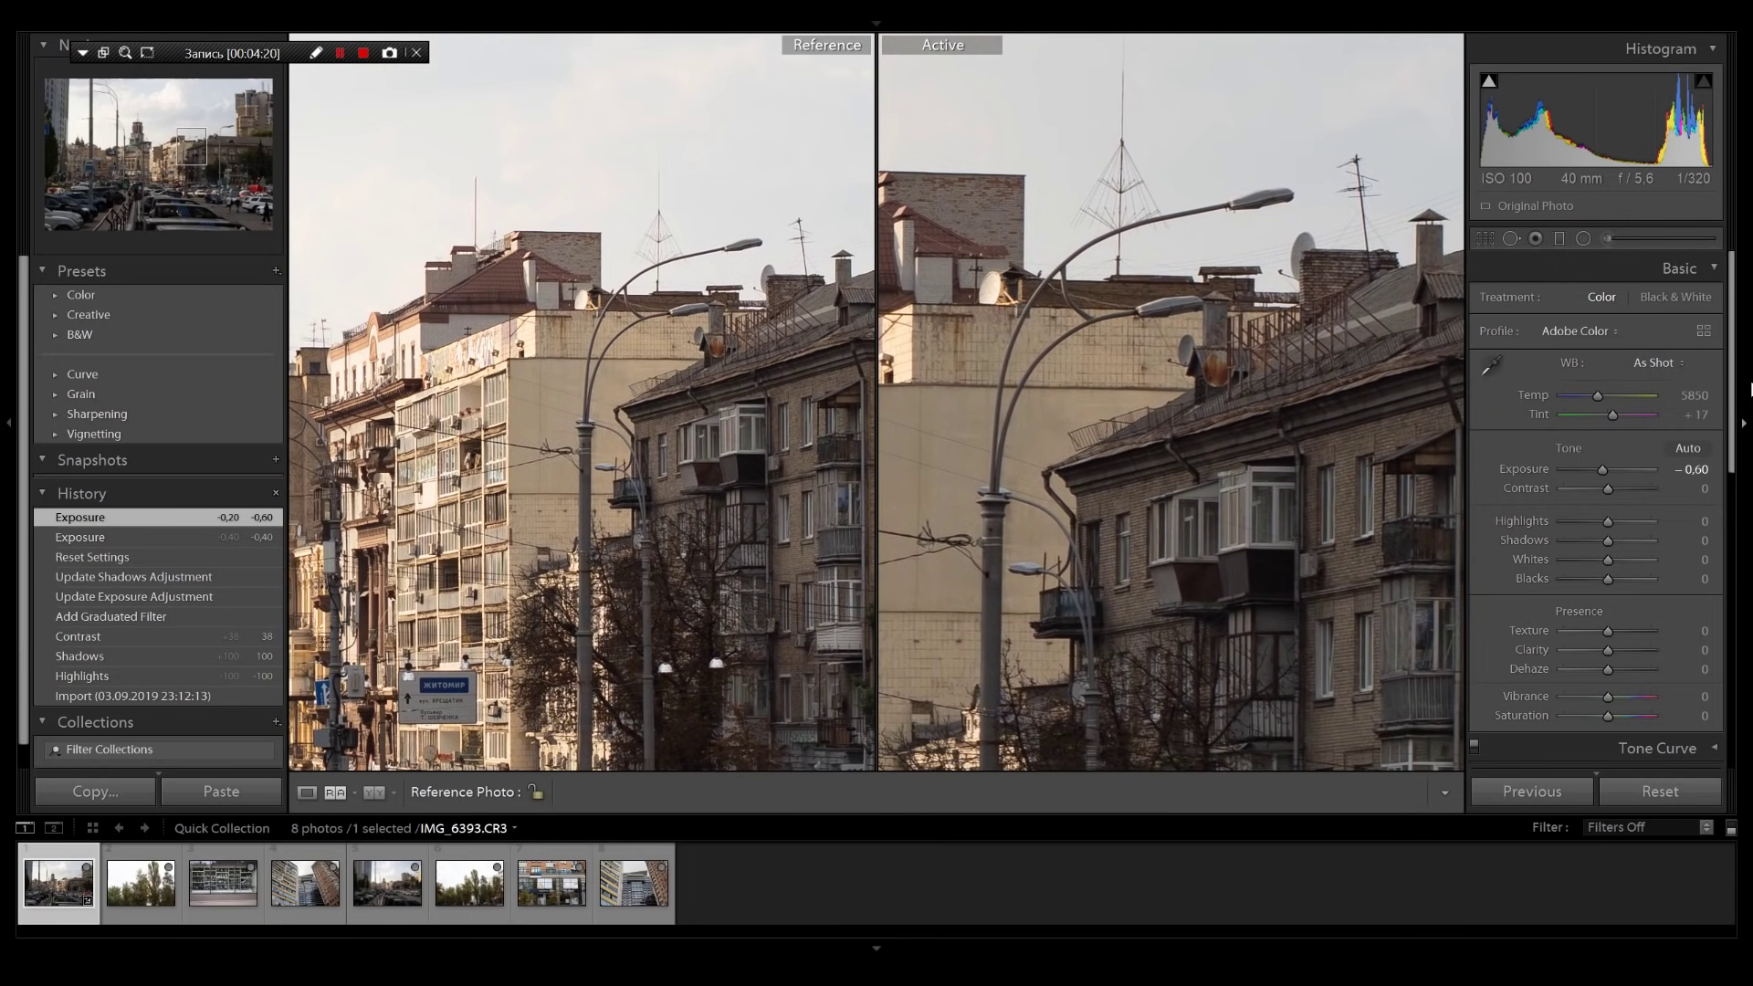
Set the sharpening amount of the active street photo IMG_6393 to 81
left_click_drag(1733, 402, 1733, 666)
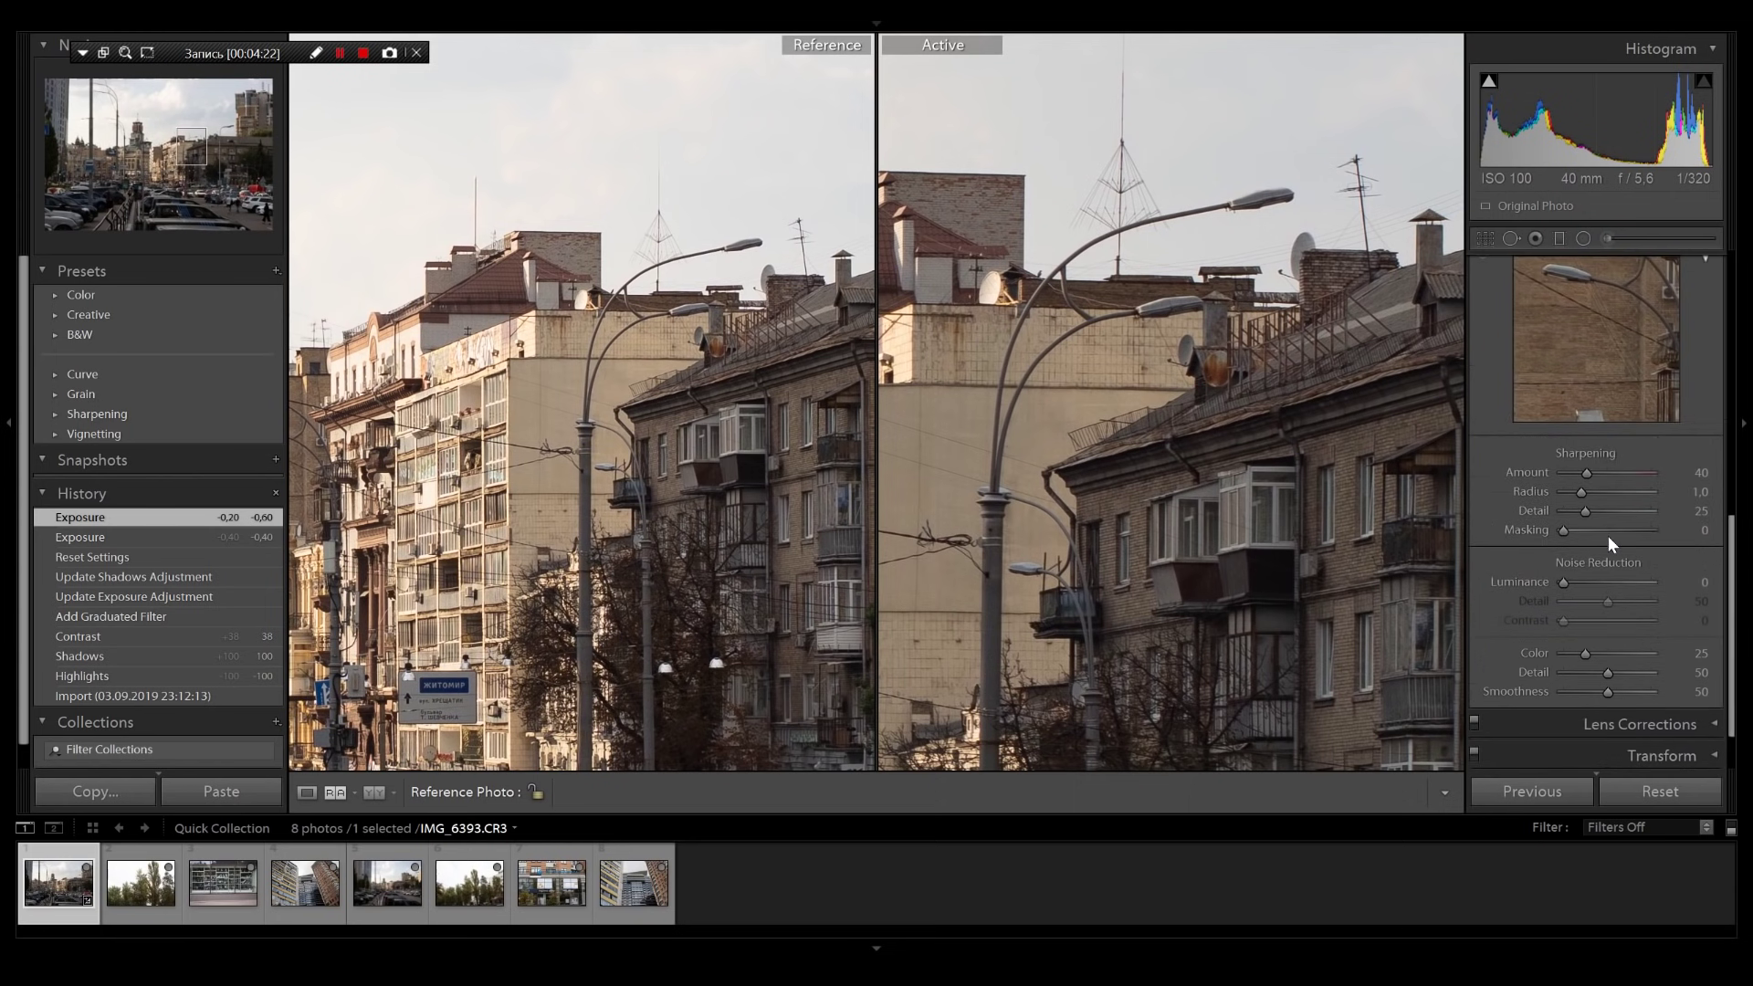
left_click(1608, 473)
left_click(1622, 473)
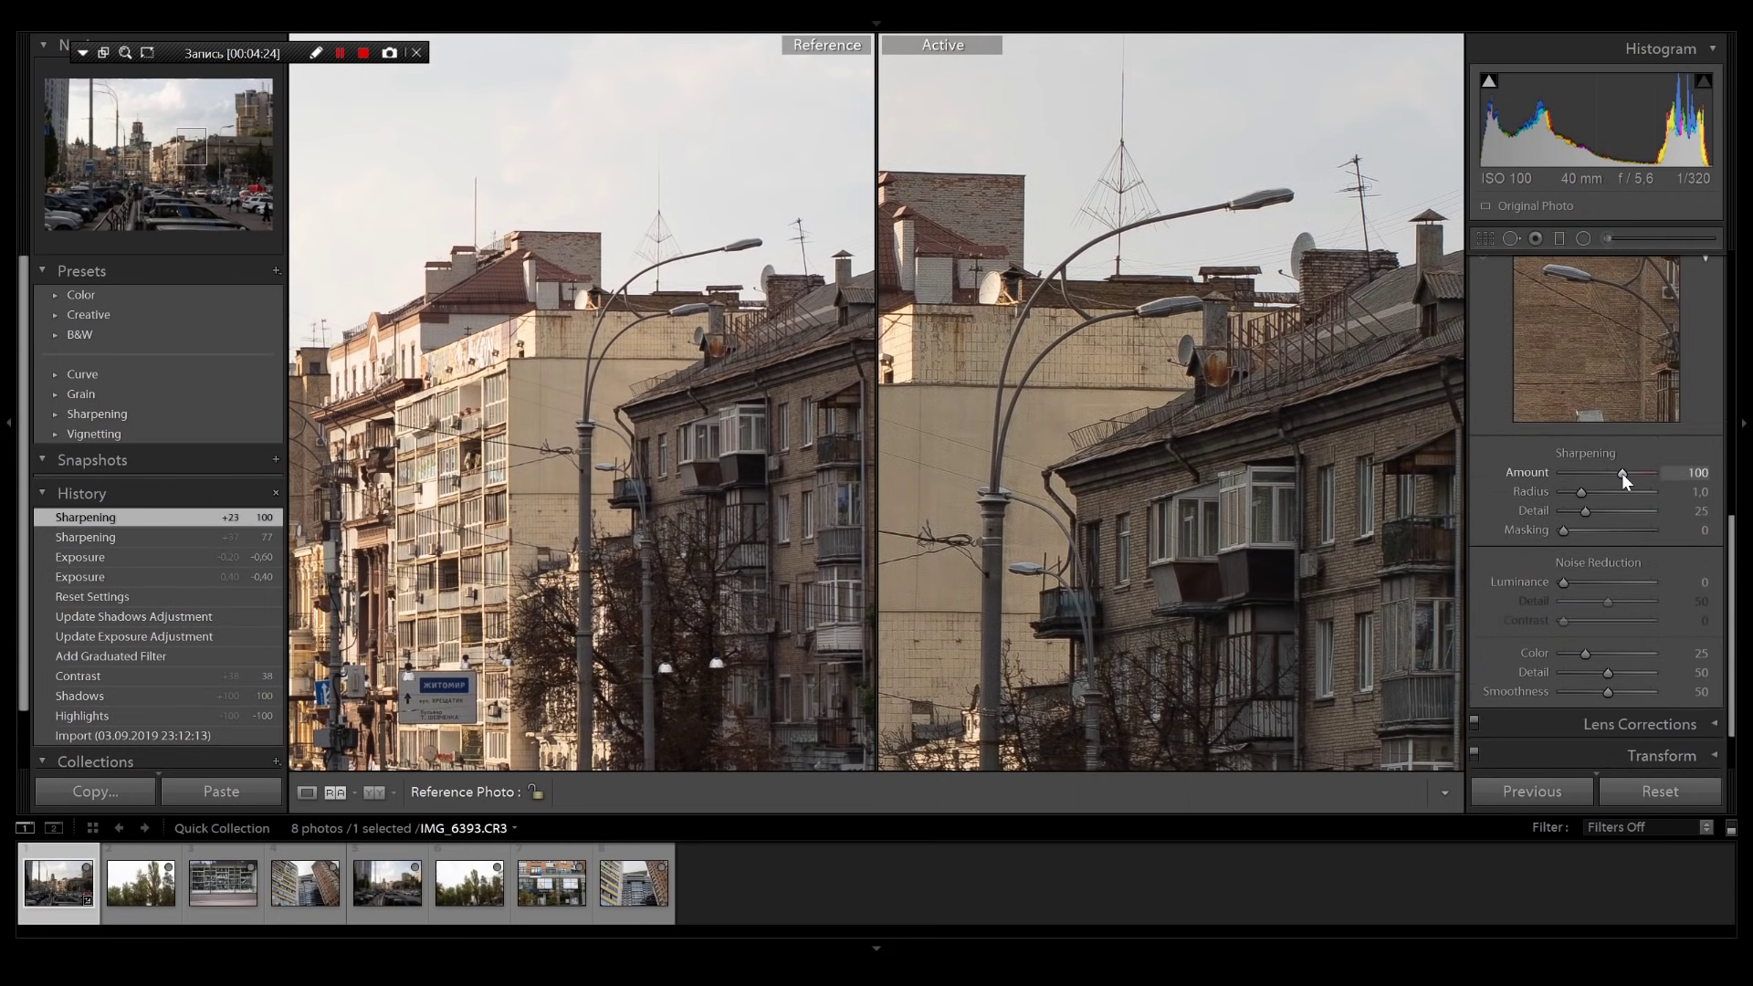
left_click_drag(1615, 473, 1610, 474)
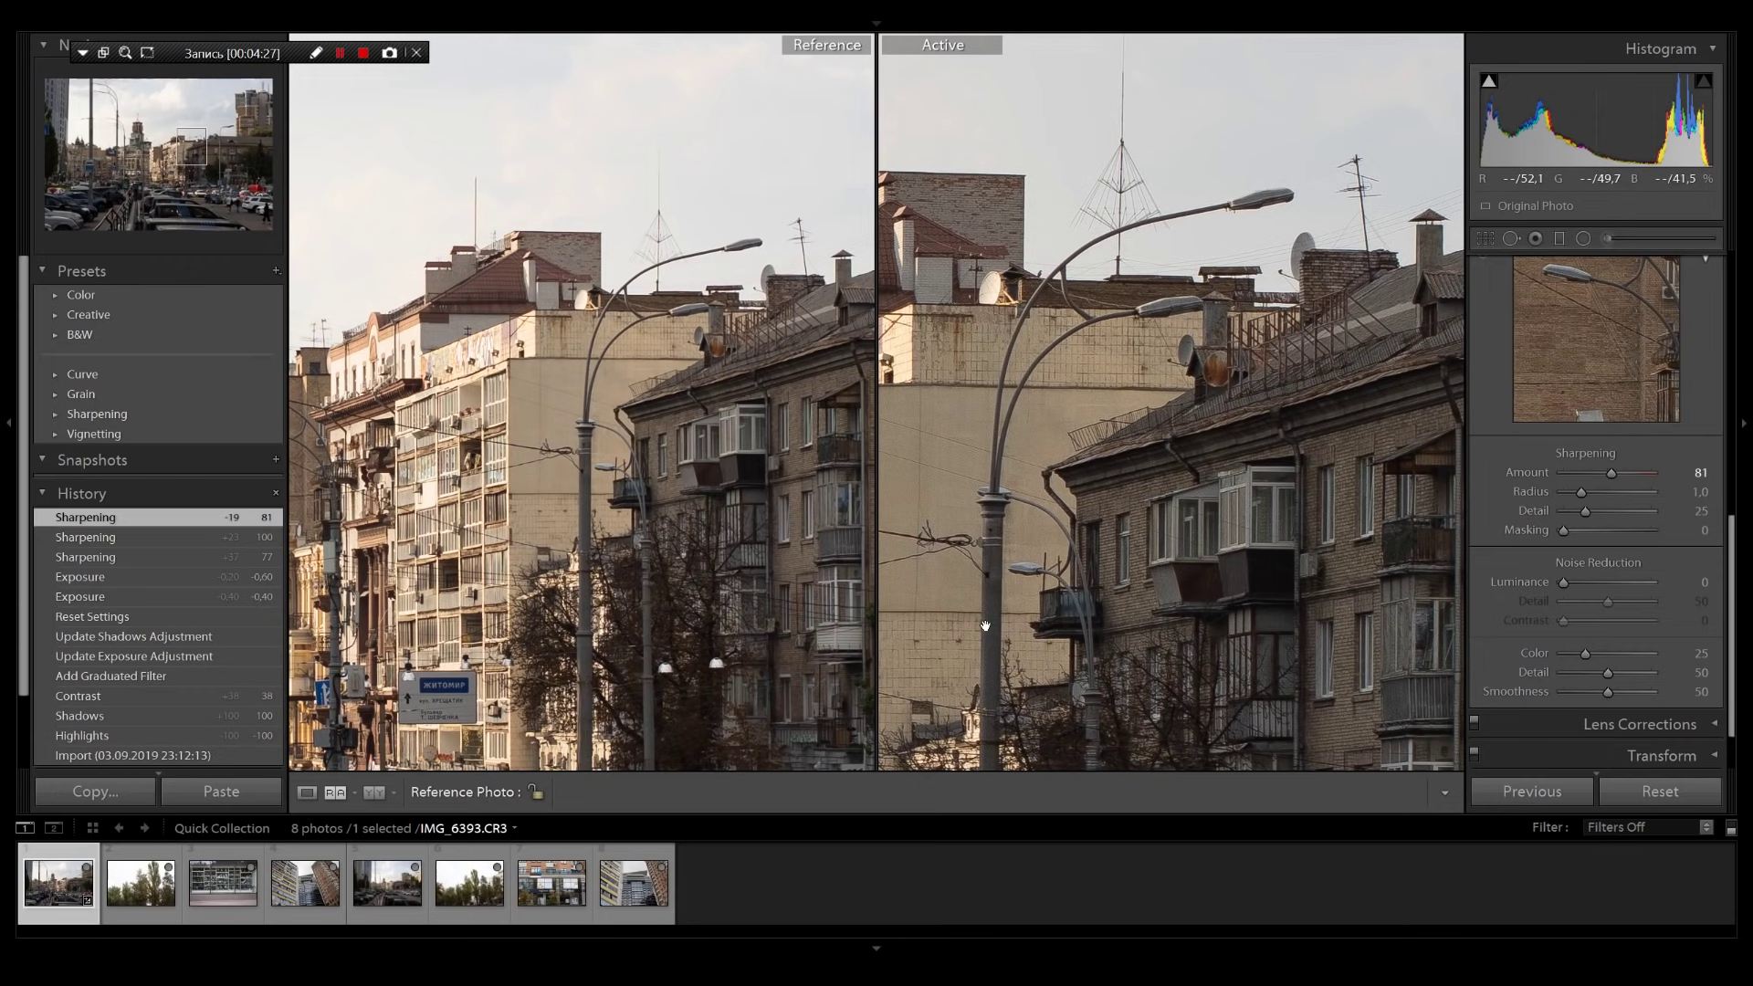
Compare the sharpened active photo with the reference on the yellow facades, road signs and bus shelter
left_click_drag(812, 630, 1195, 597)
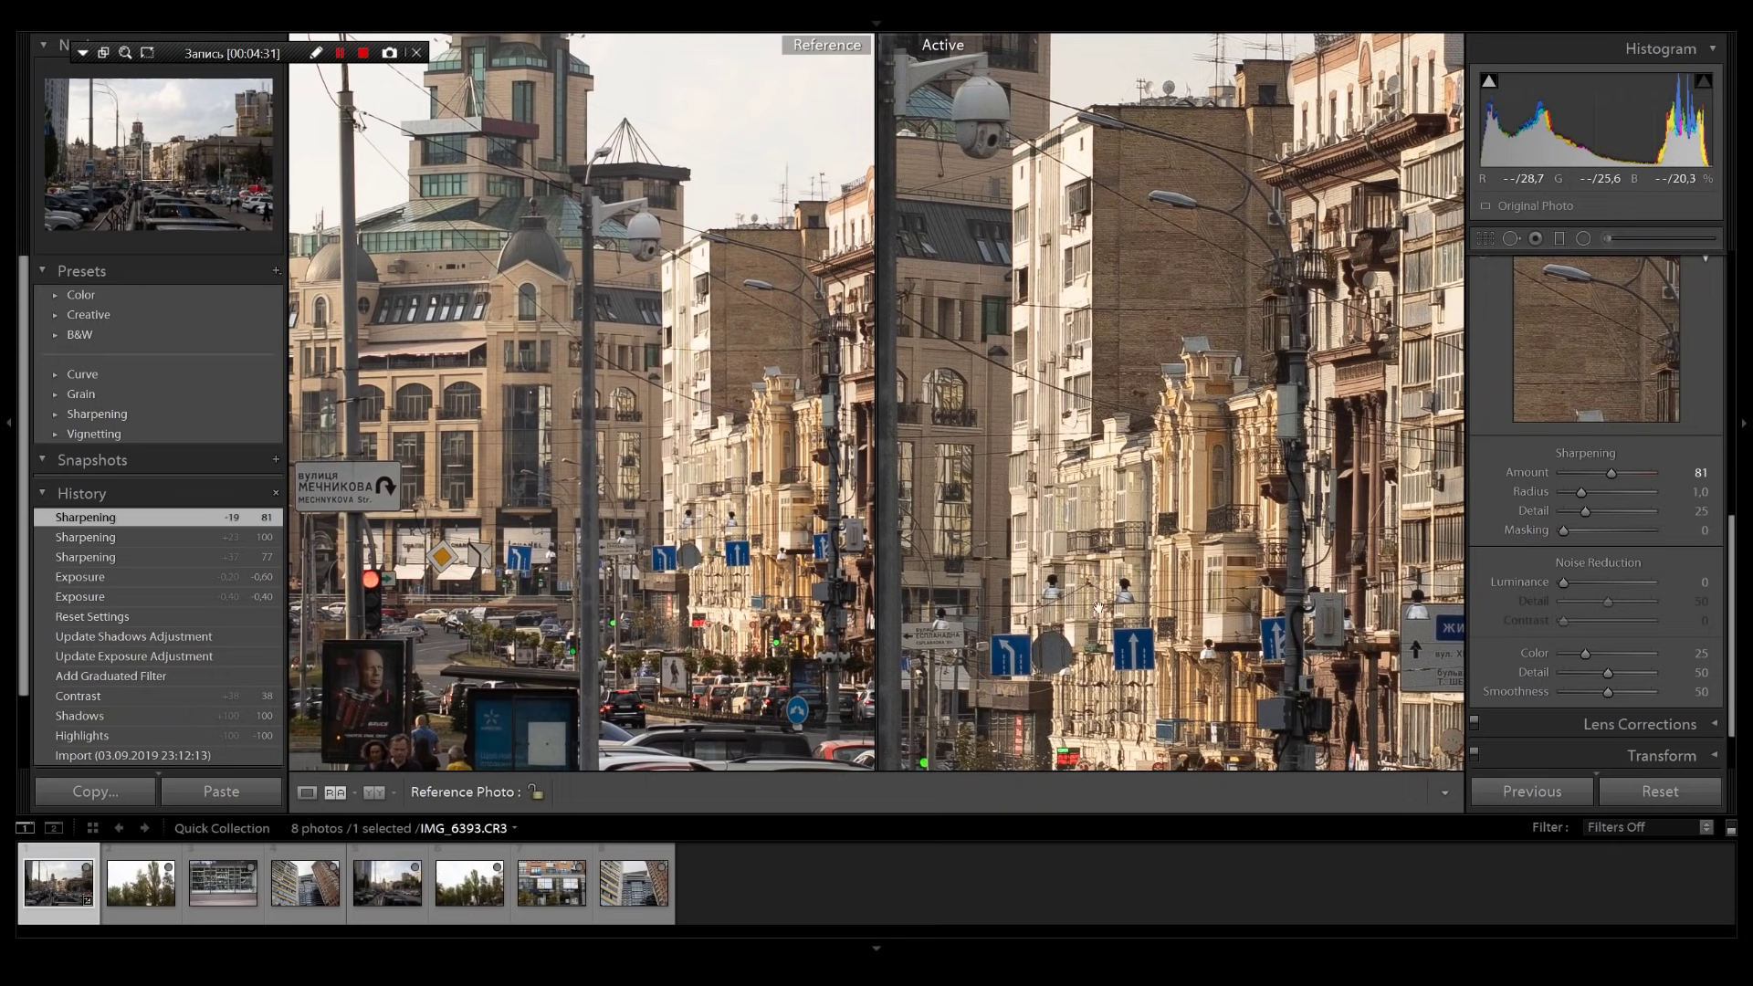
left_click_drag(598, 593, 564, 459)
left_click_drag(950, 698, 1022, 527)
left_click_drag(890, 716, 1070, 527)
left_click_drag(415, 511, 566, 601)
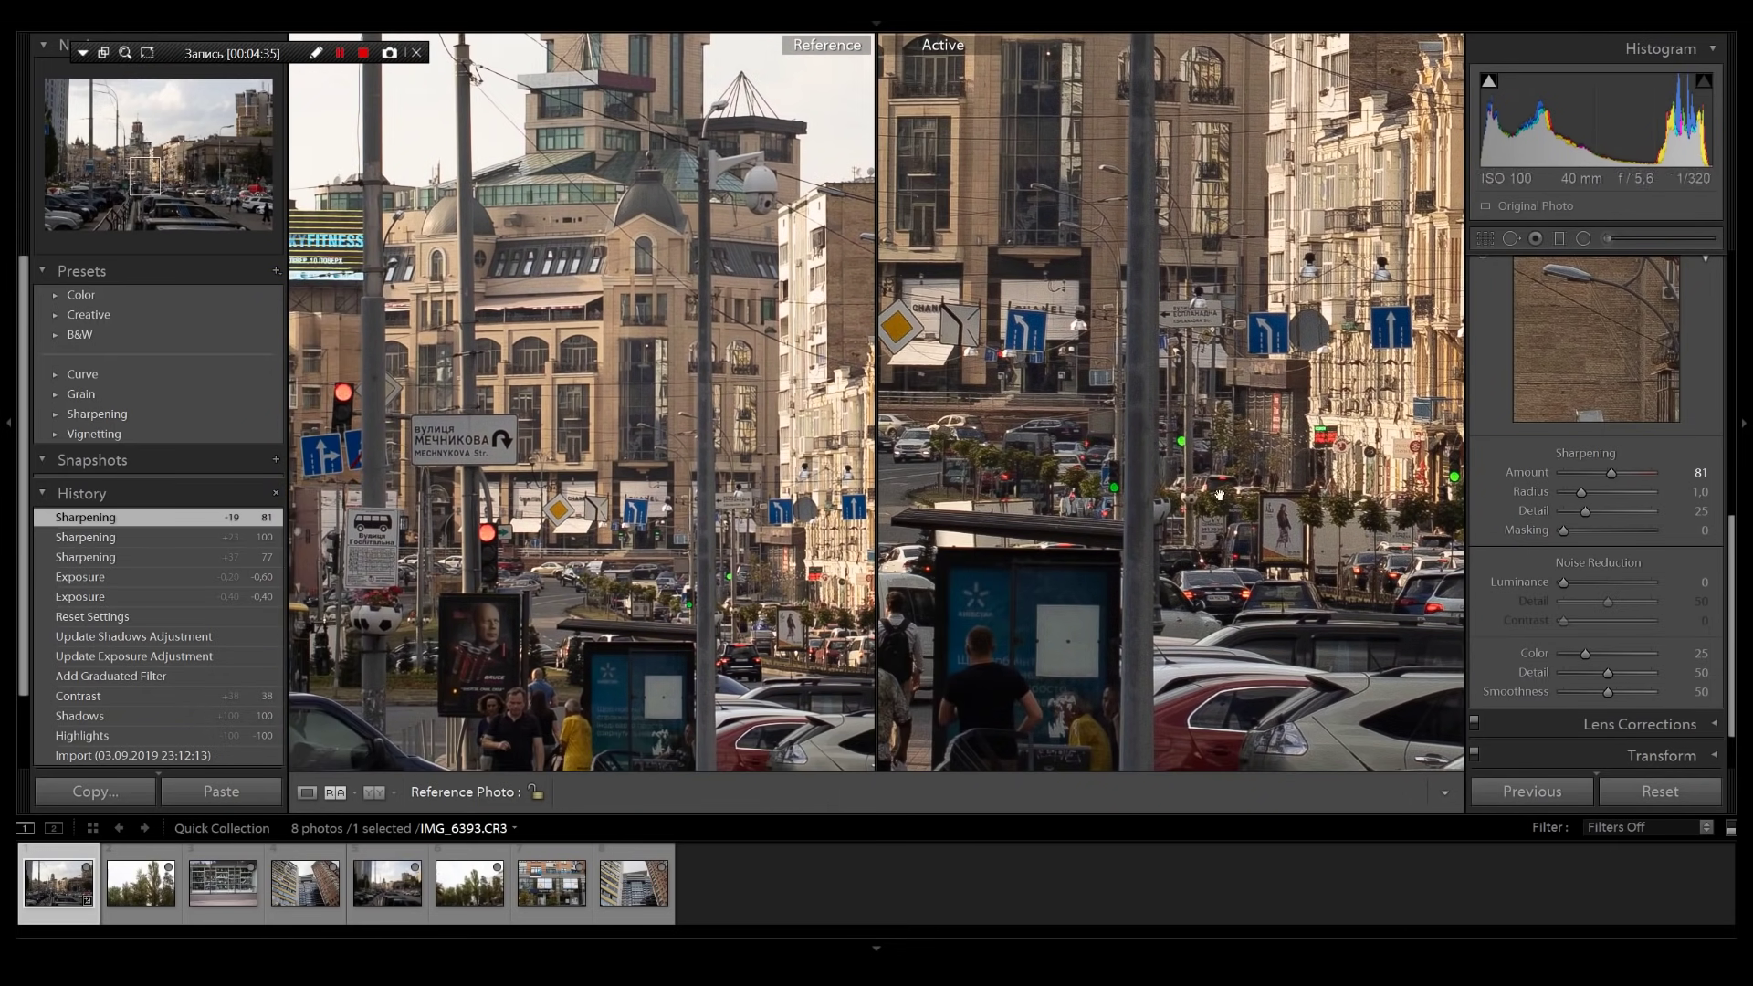
left_click_drag(1181, 504, 1339, 497)
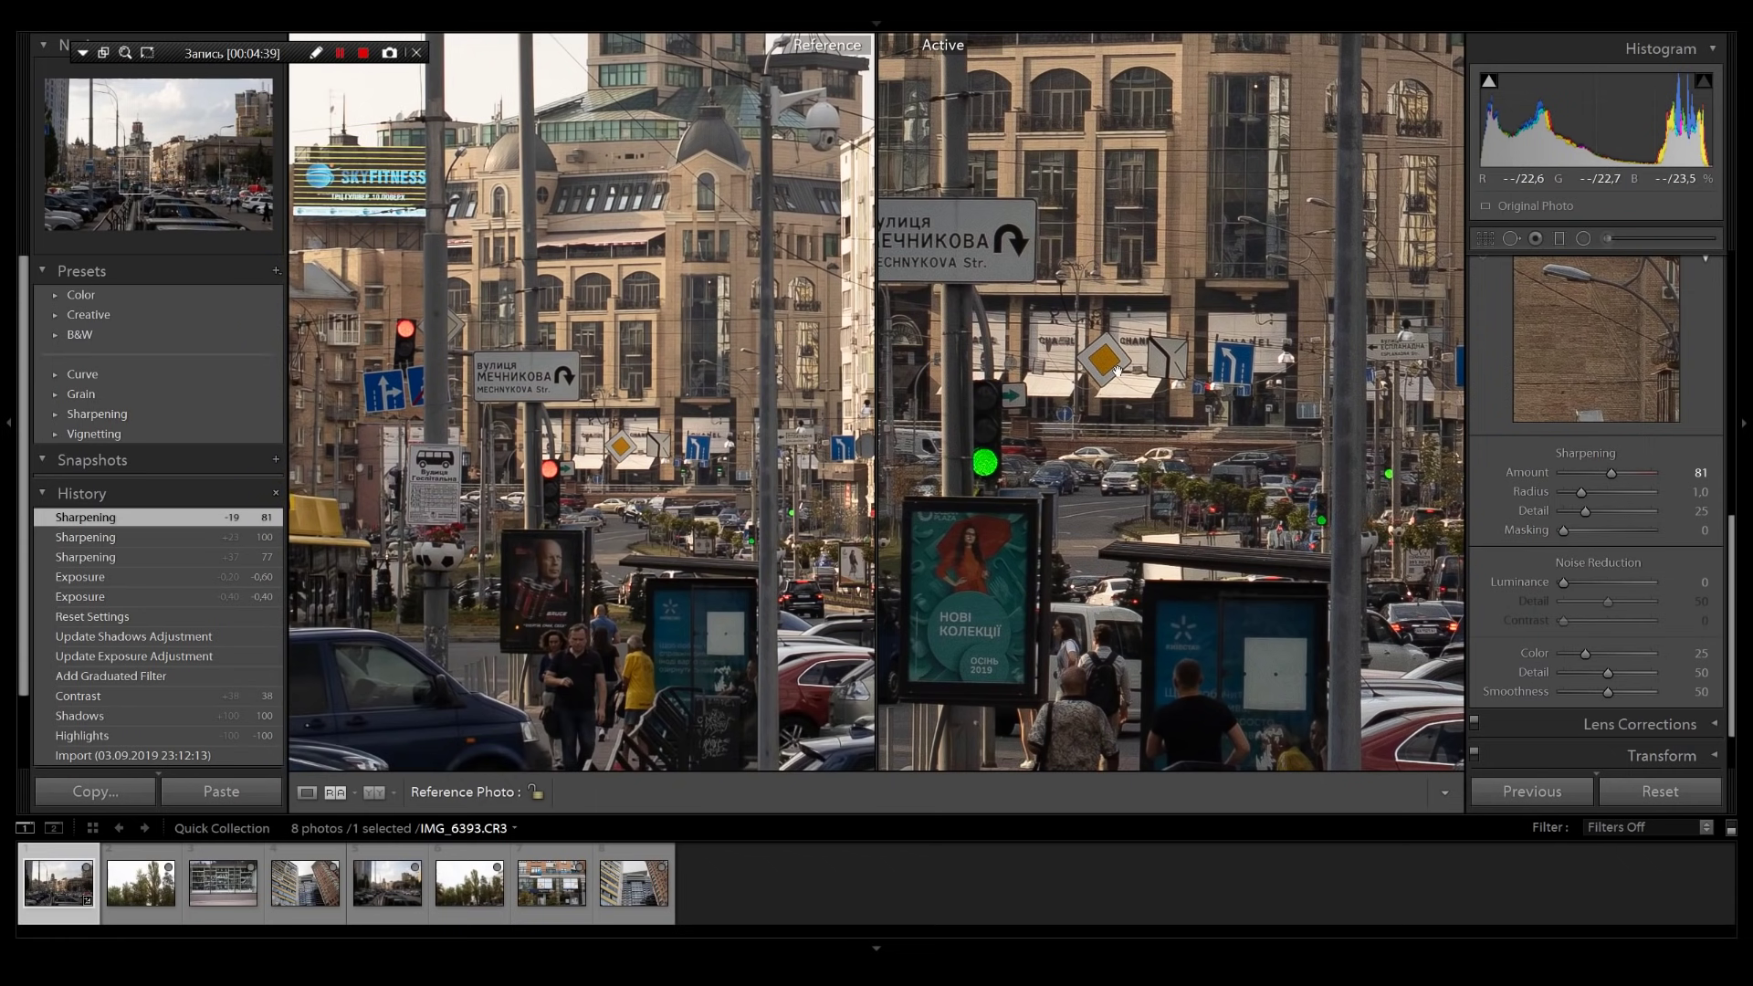
Compare the billboards, bus-stop signs, trolleybus and brick houses in the reference and sharpened active photos
left_click_drag(1164, 471, 1192, 548)
left_click_drag(829, 423, 1333, 371)
left_click_drag(675, 466, 851, 469)
left_click_drag(1124, 478, 1264, 437)
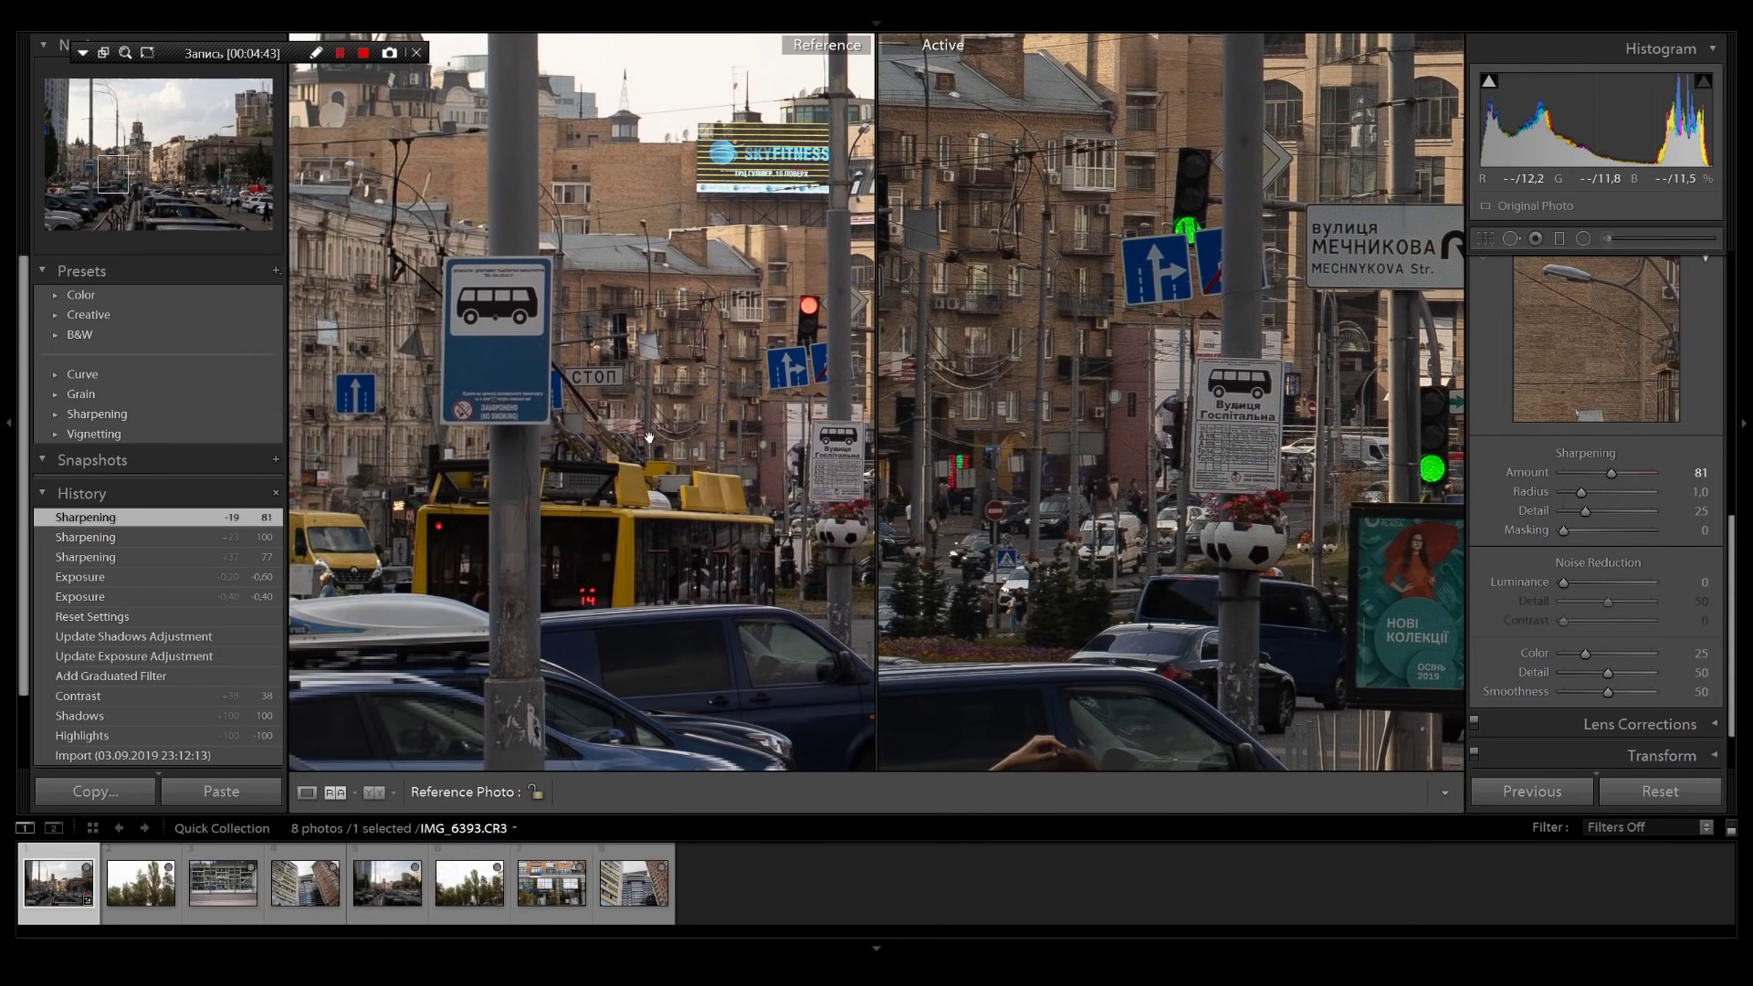
left_click_drag(813, 484, 831, 520)
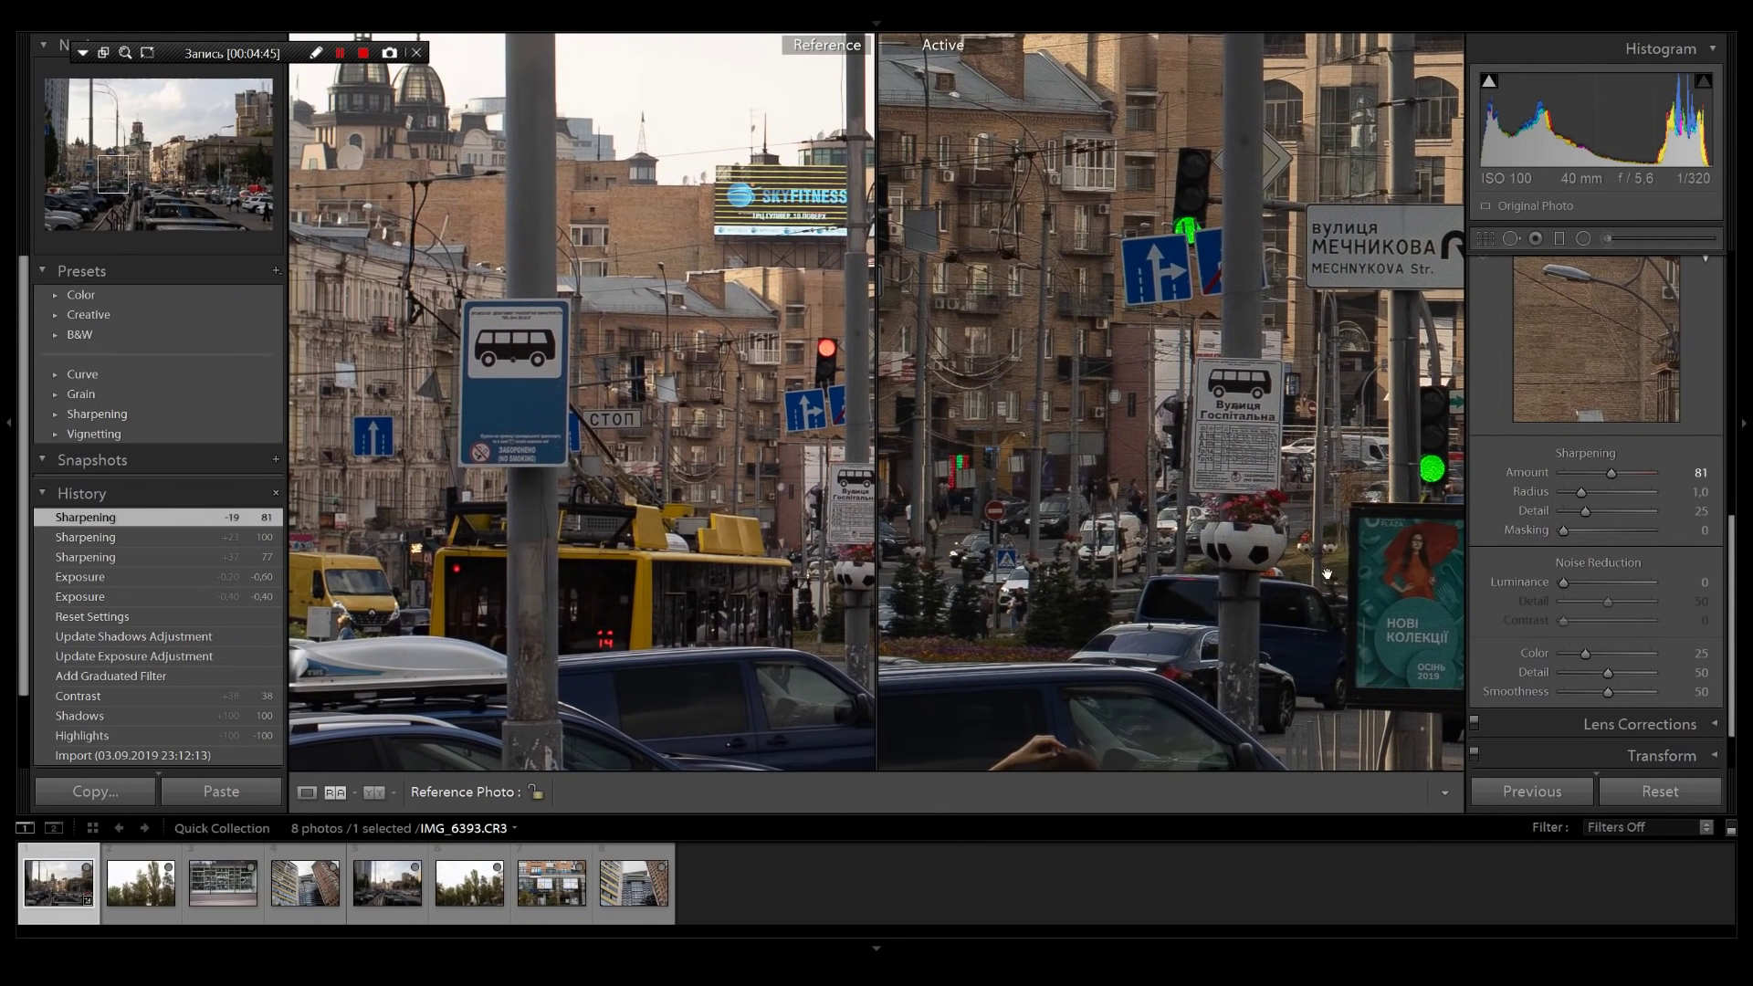
left_click(626, 580)
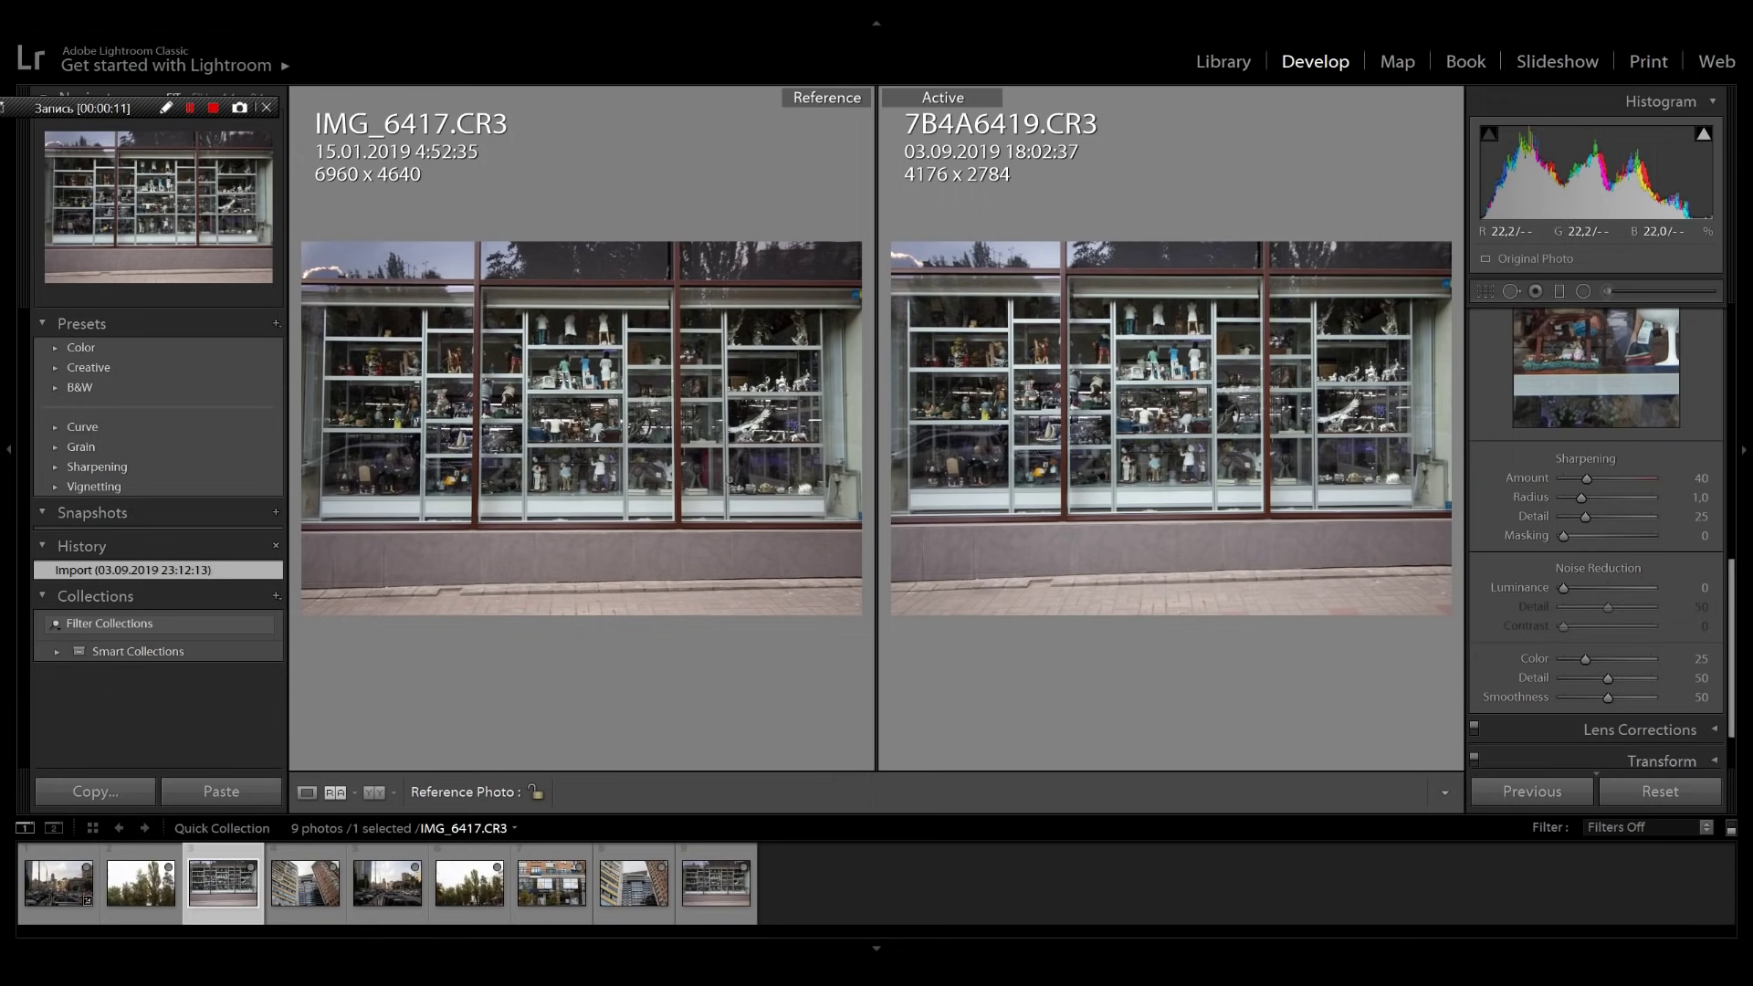
Compare the medical and chef figurines in the shop window at close range in IMG_6417 and 7B4A6419
left_click(778, 387)
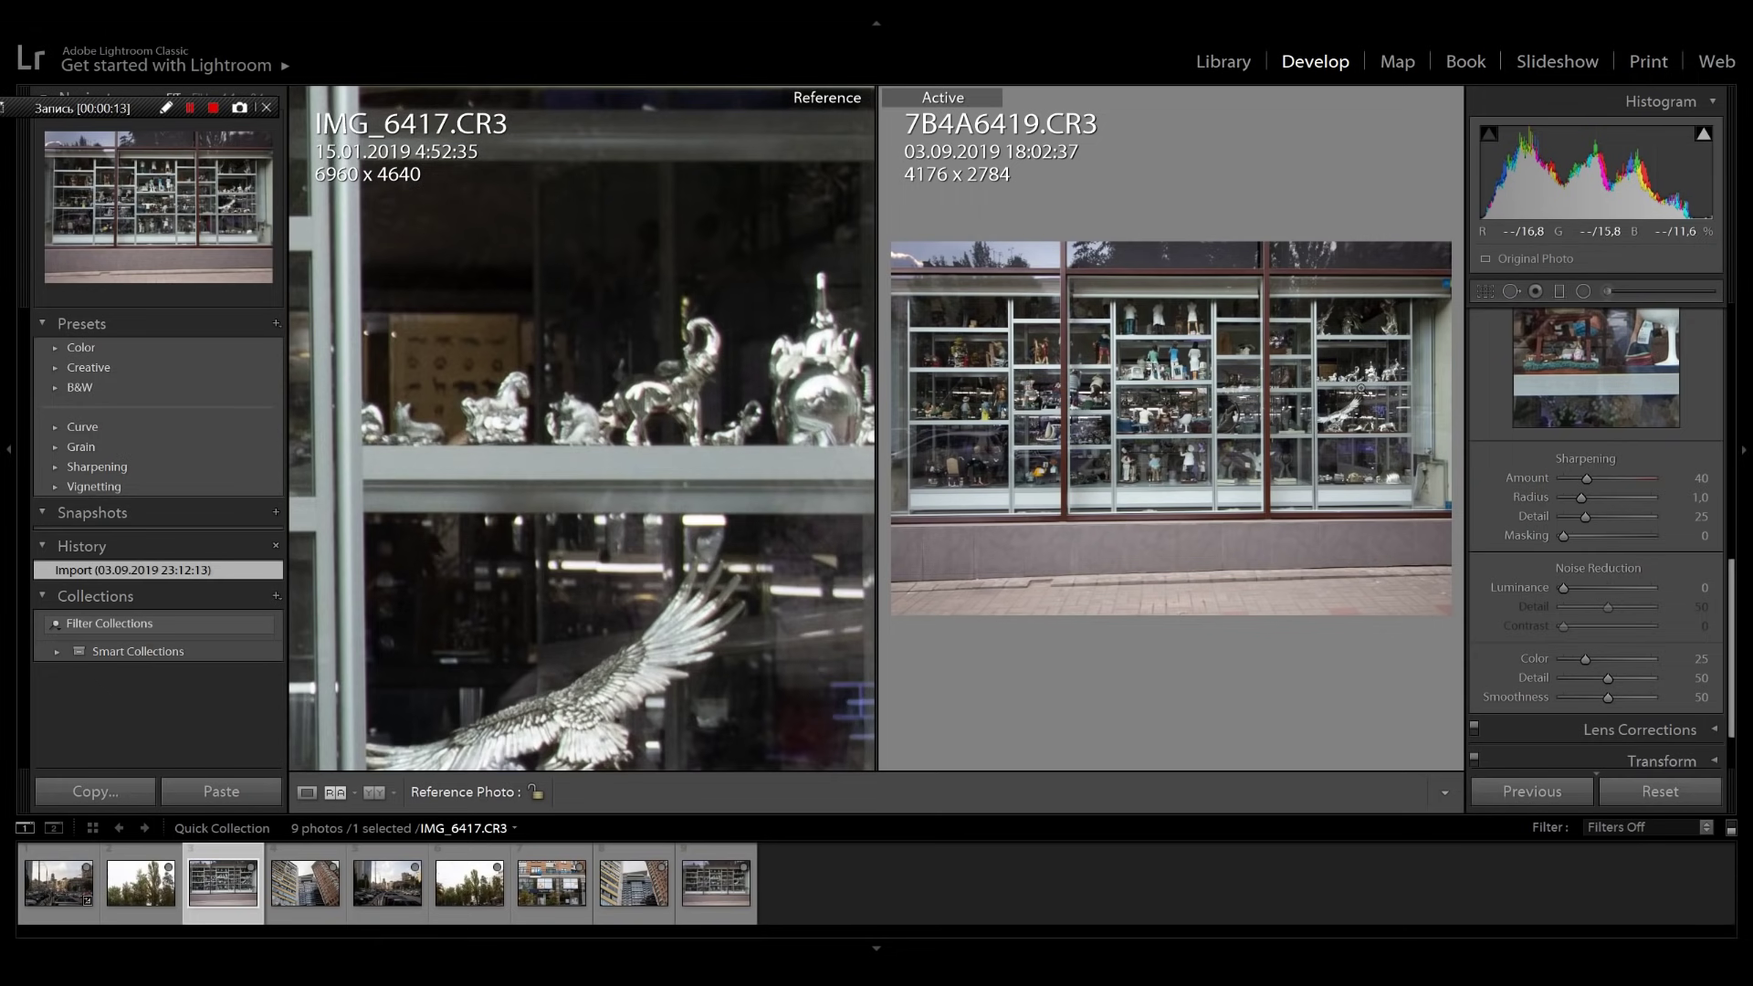
left_click(1360, 394)
left_click_drag(1362, 407, 1322, 509)
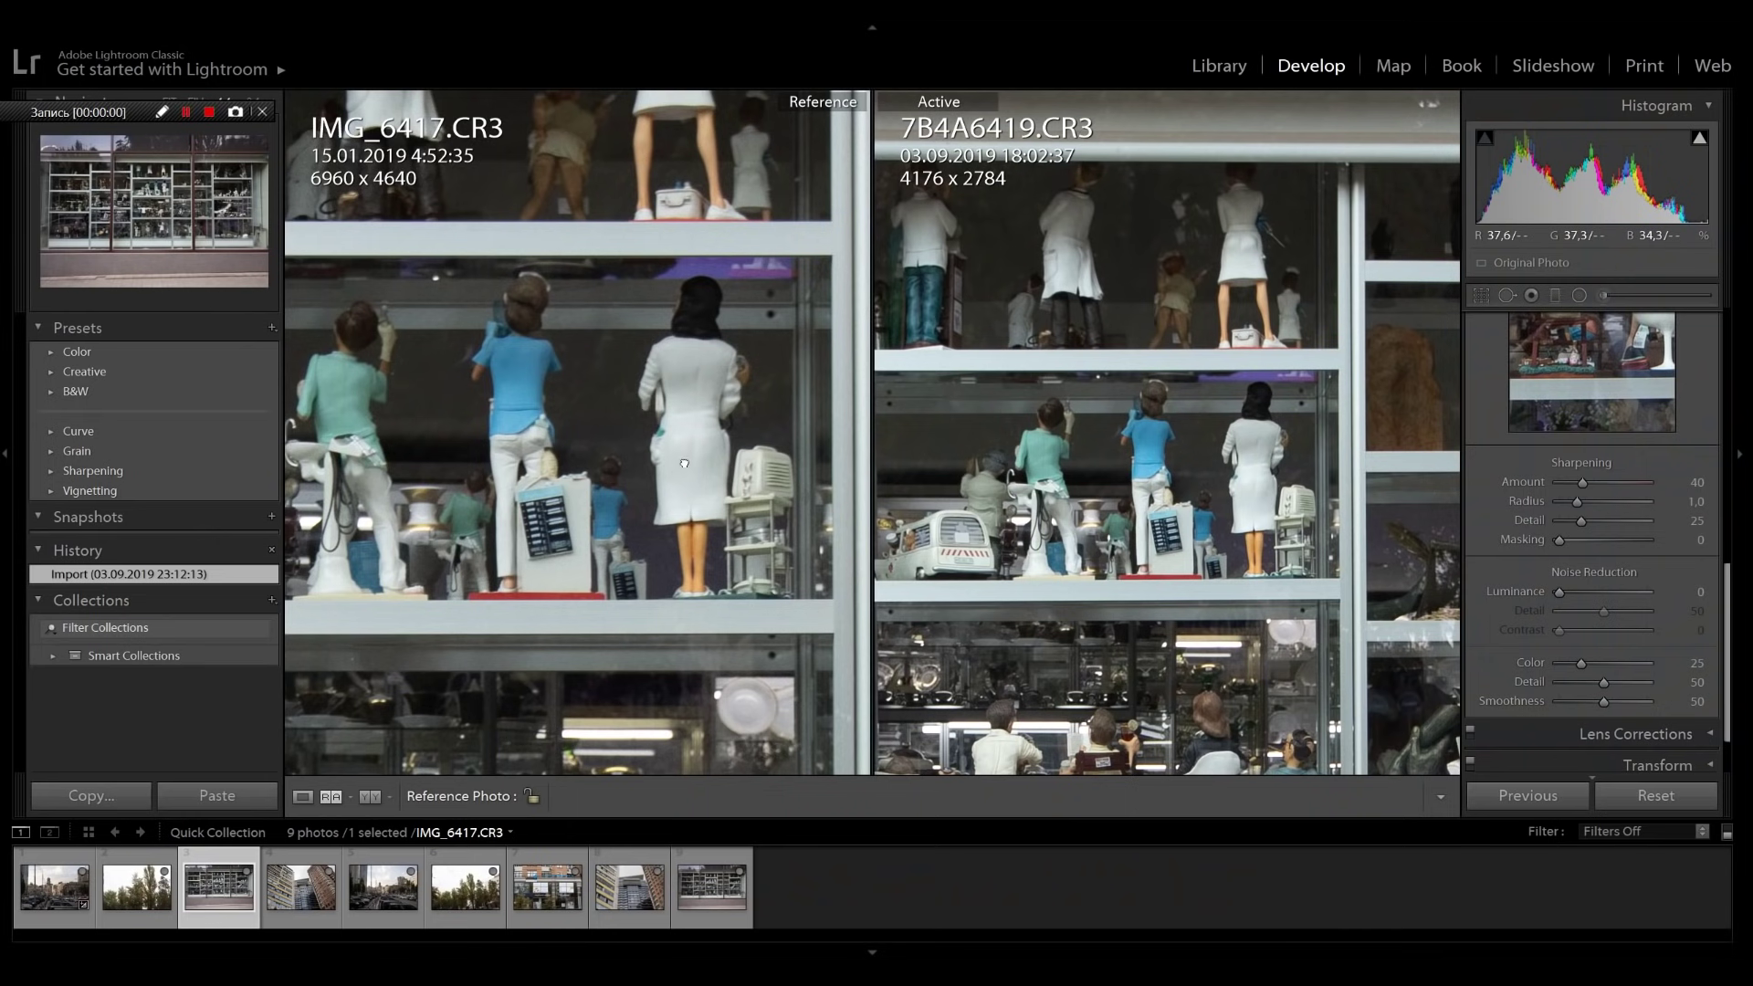
left_click_drag(972, 537, 1005, 439)
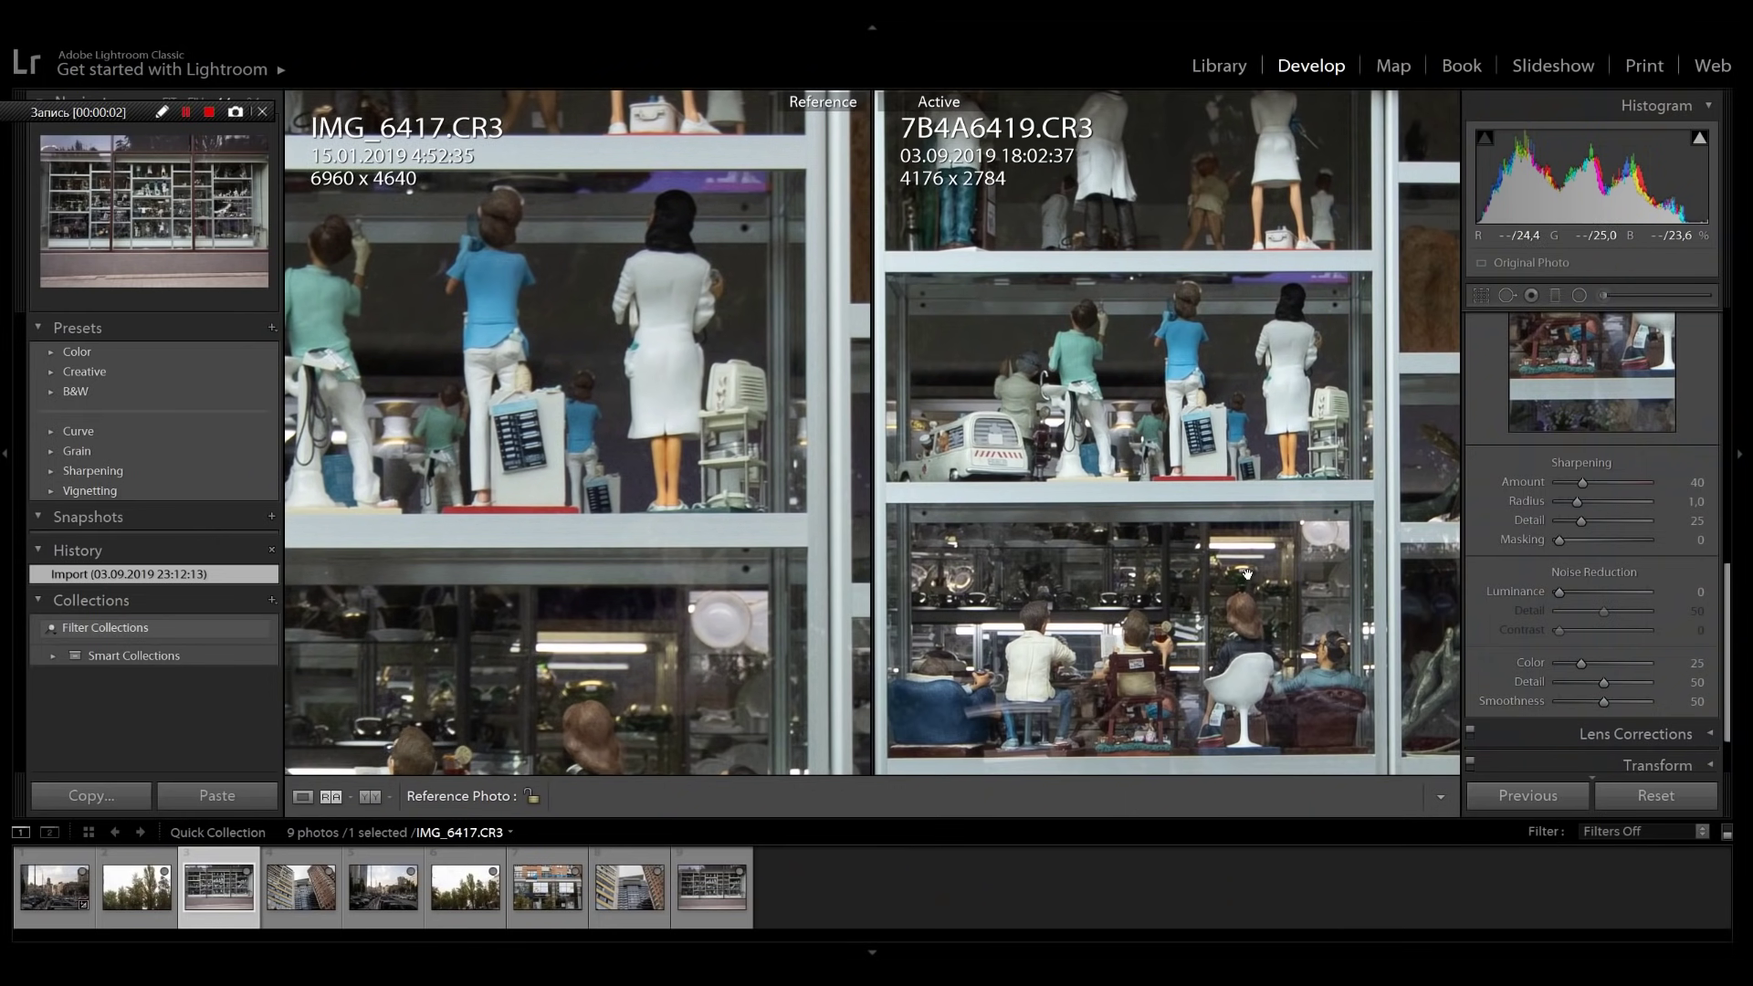
left_click_drag(615, 524, 638, 423)
left_click_drag(737, 558, 755, 411)
left_click_drag(1169, 568, 1171, 365)
left_click_drag(701, 641, 708, 343)
mouse_move(1159, 764)
left_mouse_down()
mouse_move(1122, 581)
mouse_move(688, 536)
left_mouse_up()
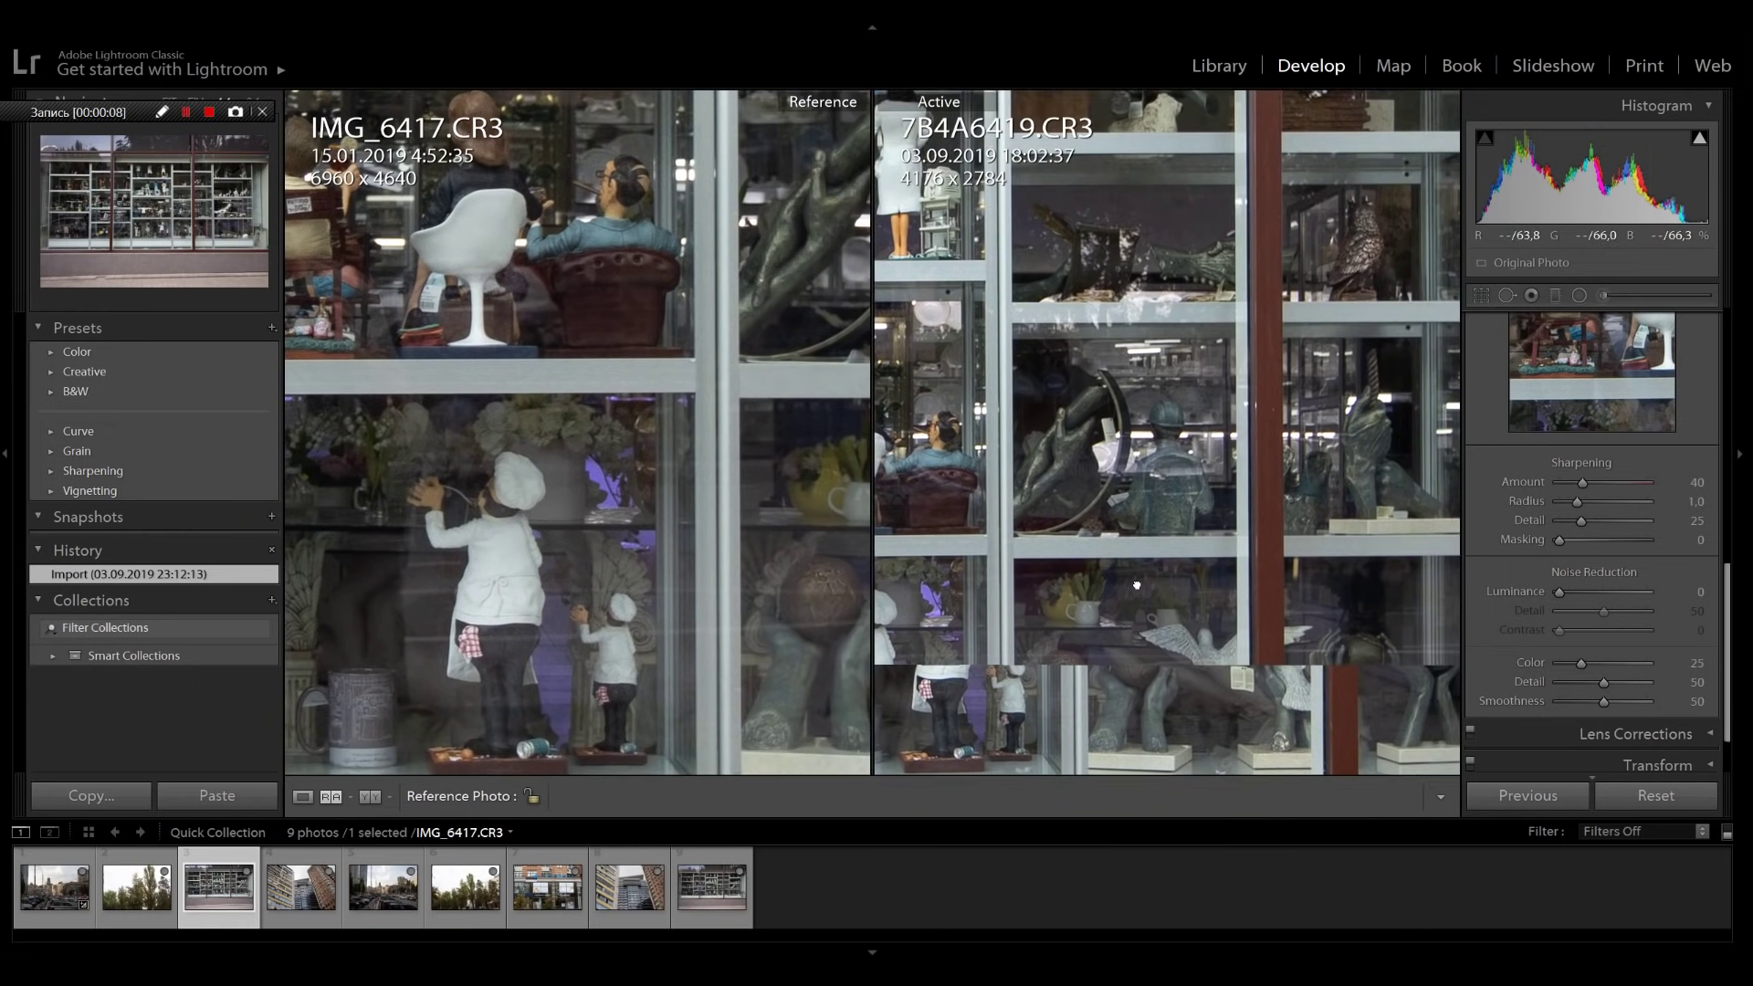
left_click(754, 527)
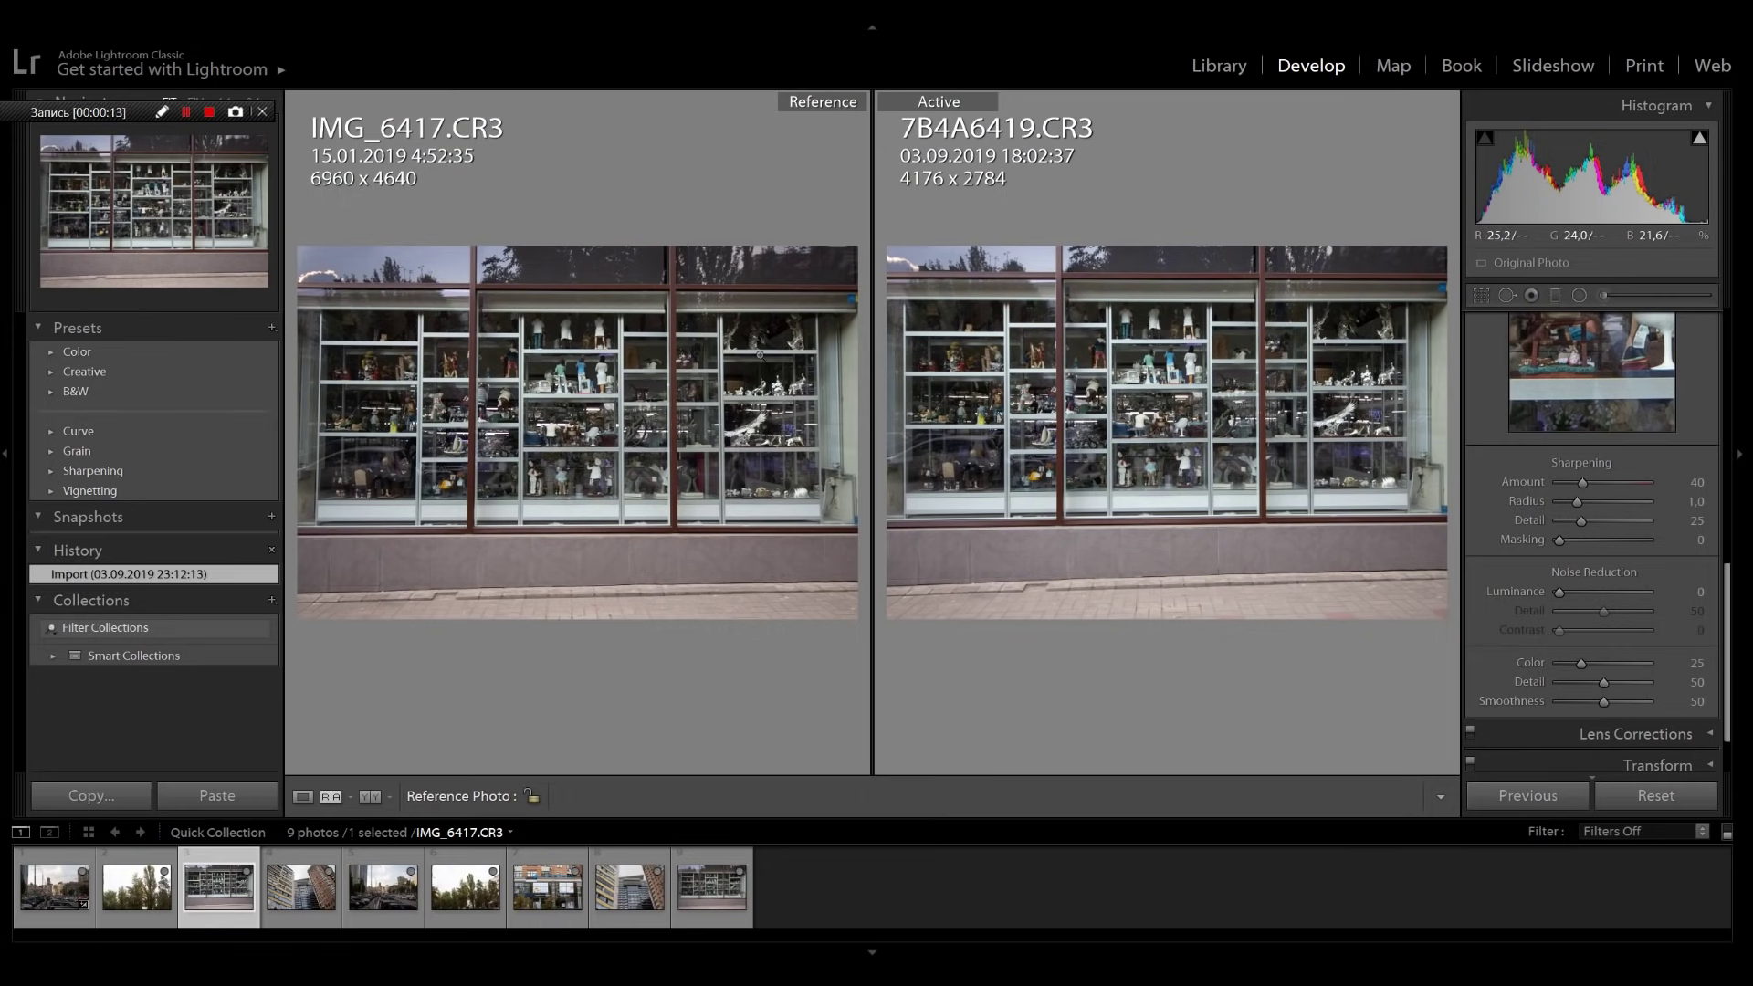
Compare the silver eagle and the silver animal figurines on the shop-window shelves in IMG_6417 and 7B4A6419
left_click(772, 397)
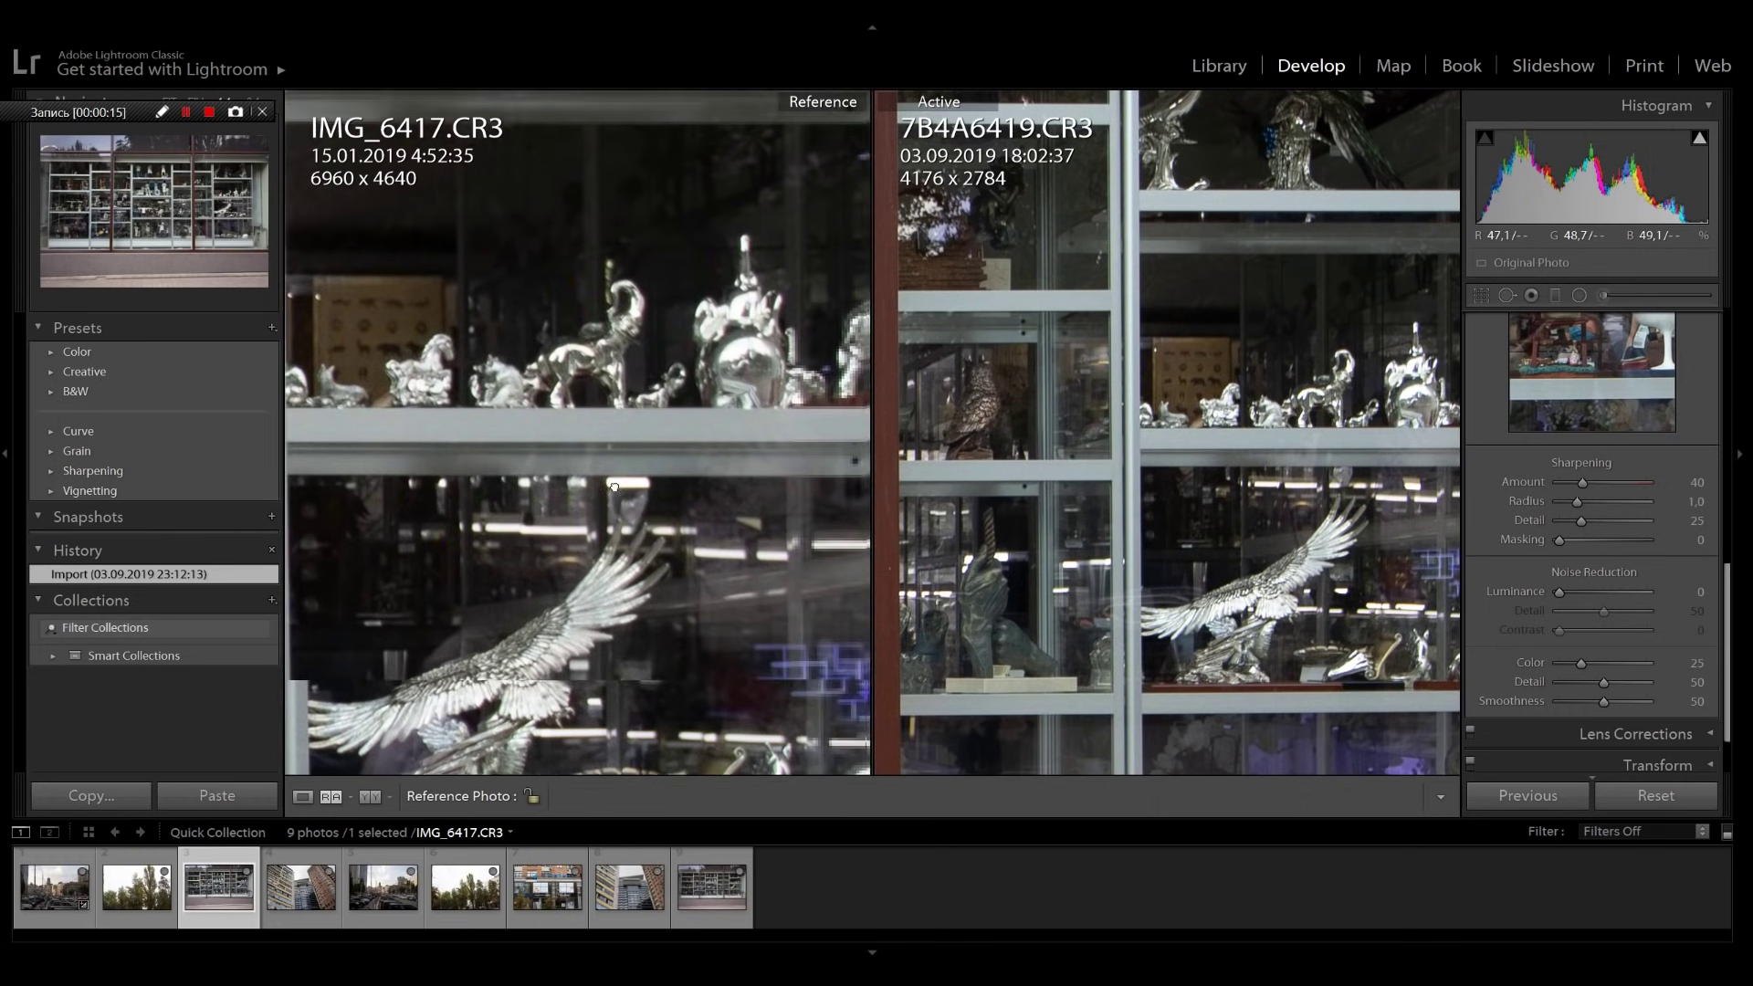
left_click_drag(1221, 546, 969, 545)
left_click_drag(1128, 539, 1258, 465)
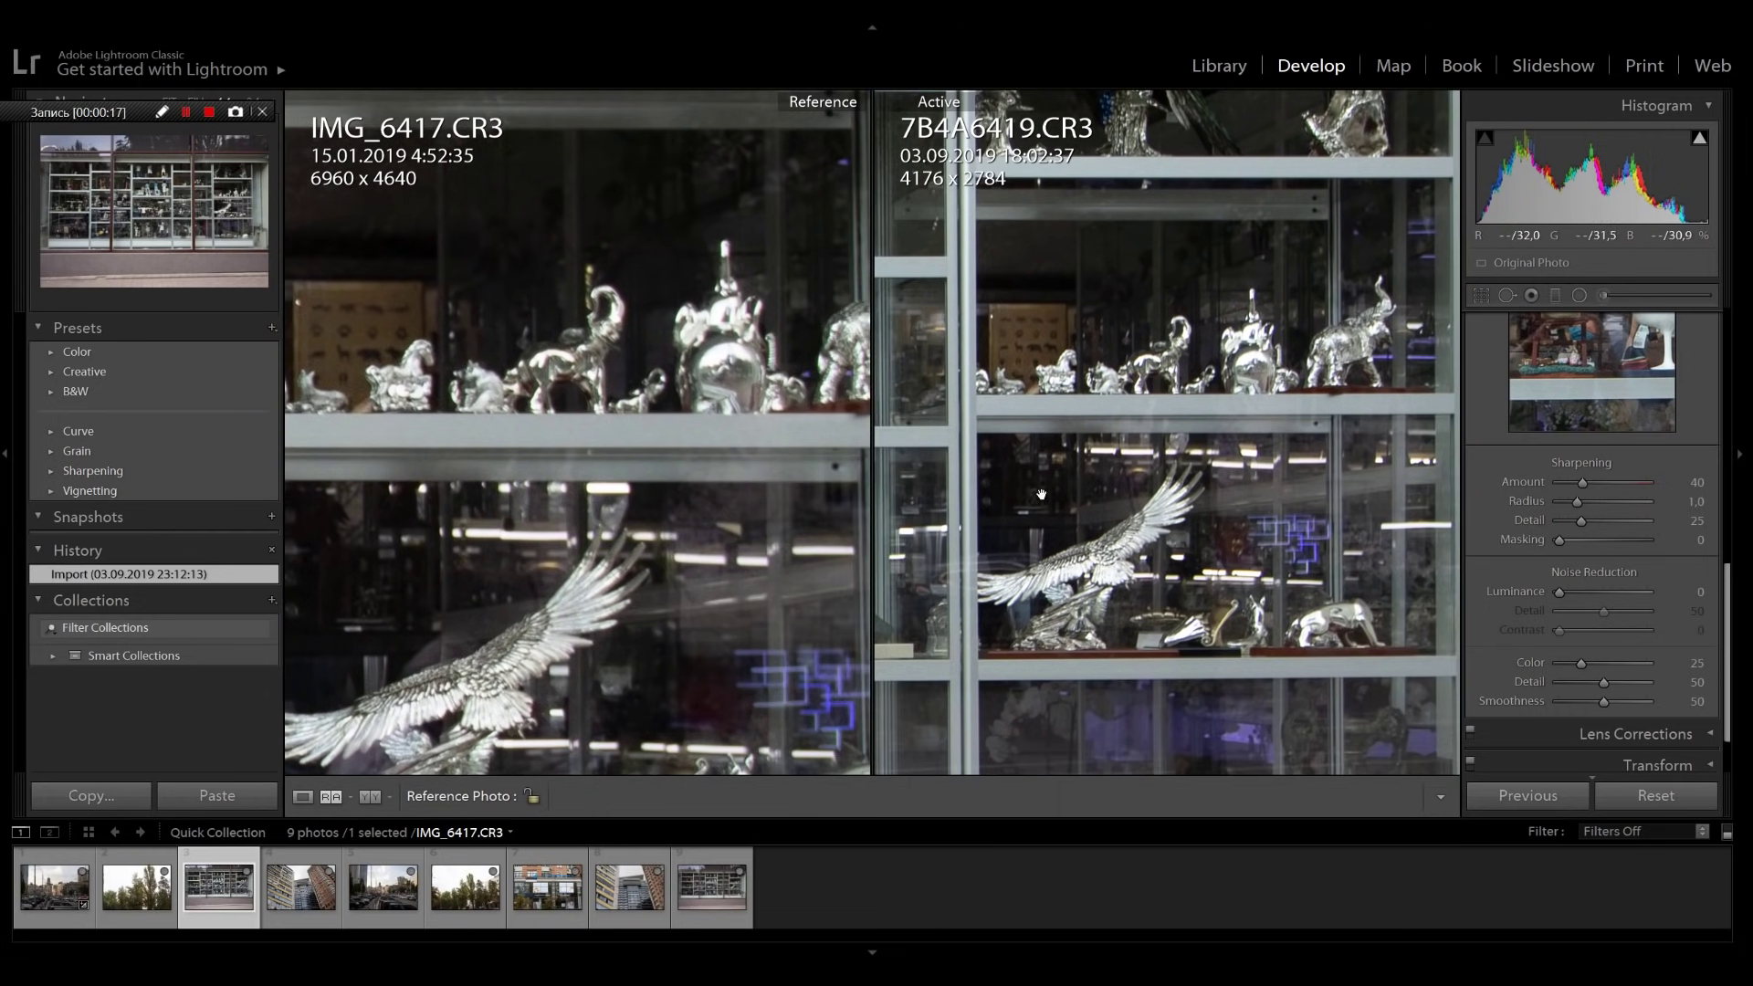
left_click_drag(866, 551, 948, 484)
left_click_drag(1050, 547, 1241, 568)
left_click_drag(676, 657, 845, 511)
left_click_drag(1315, 615, 1415, 588)
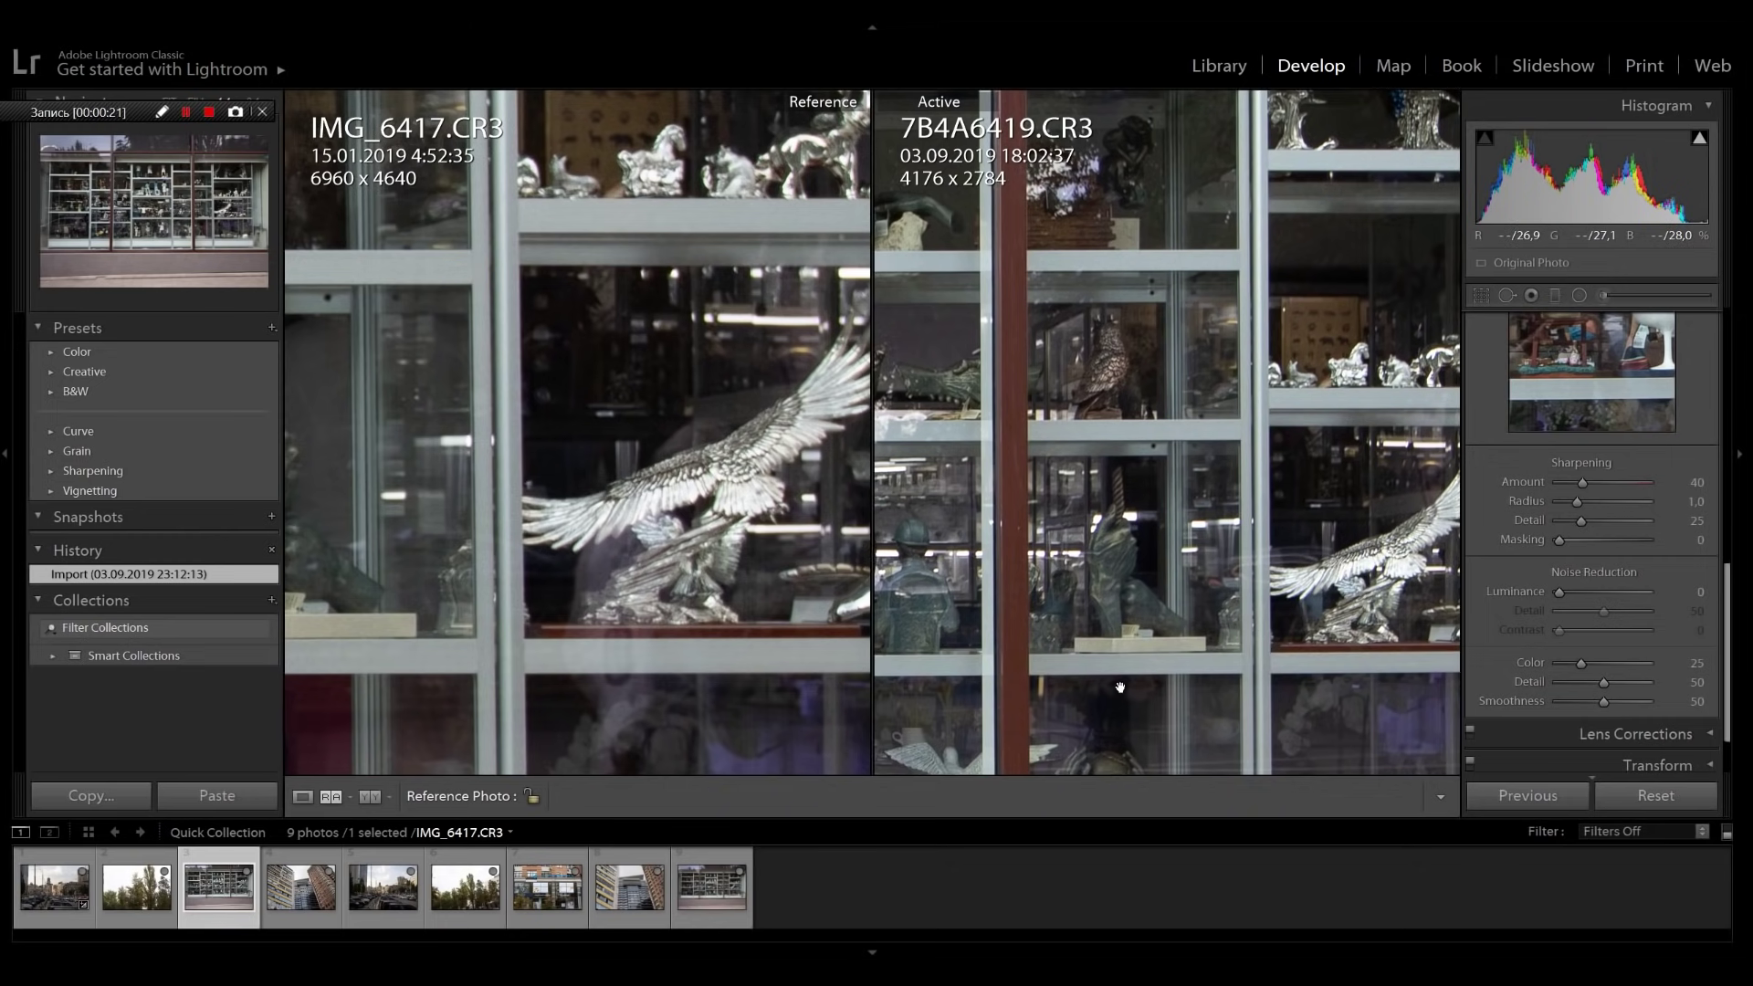
left_click_drag(1141, 721, 1187, 460)
left_click_drag(841, 688, 908, 364)
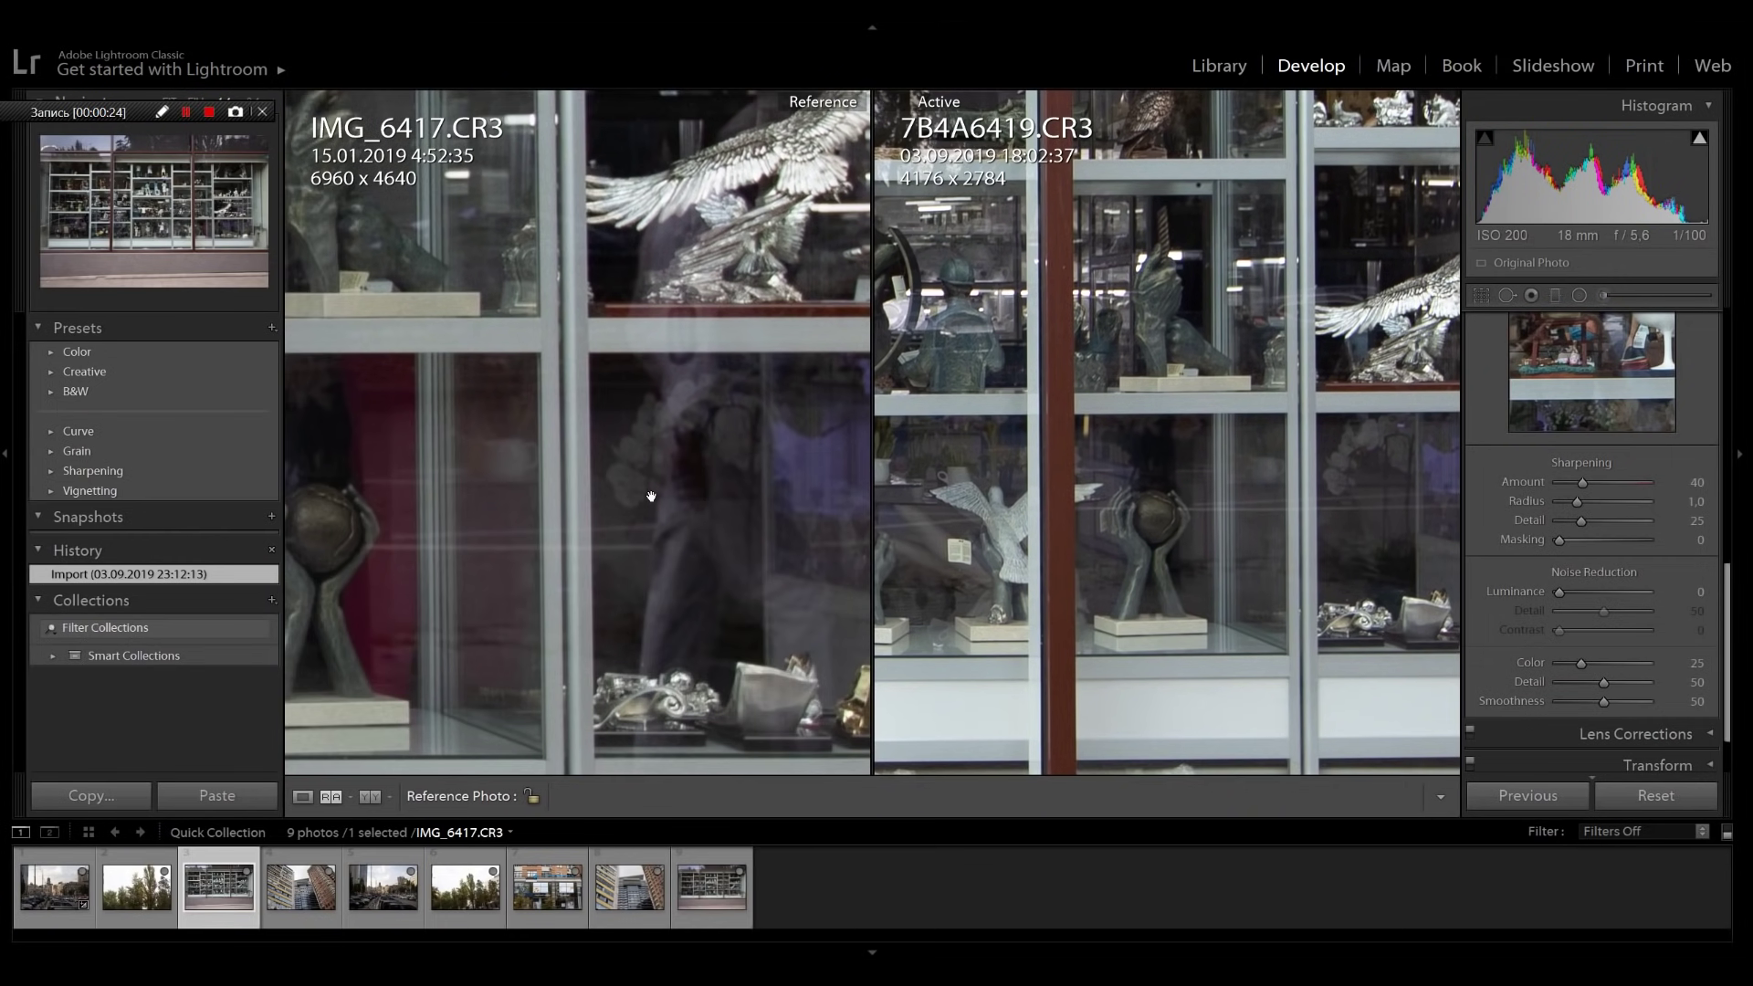
Compare the hand sculptures, winged statue and chef figurines on the lowest shop-window shelf in both photos
left_click_drag(654, 493, 835, 433)
left_click_drag(837, 555, 961, 572)
left_click_drag(1228, 627, 1294, 643)
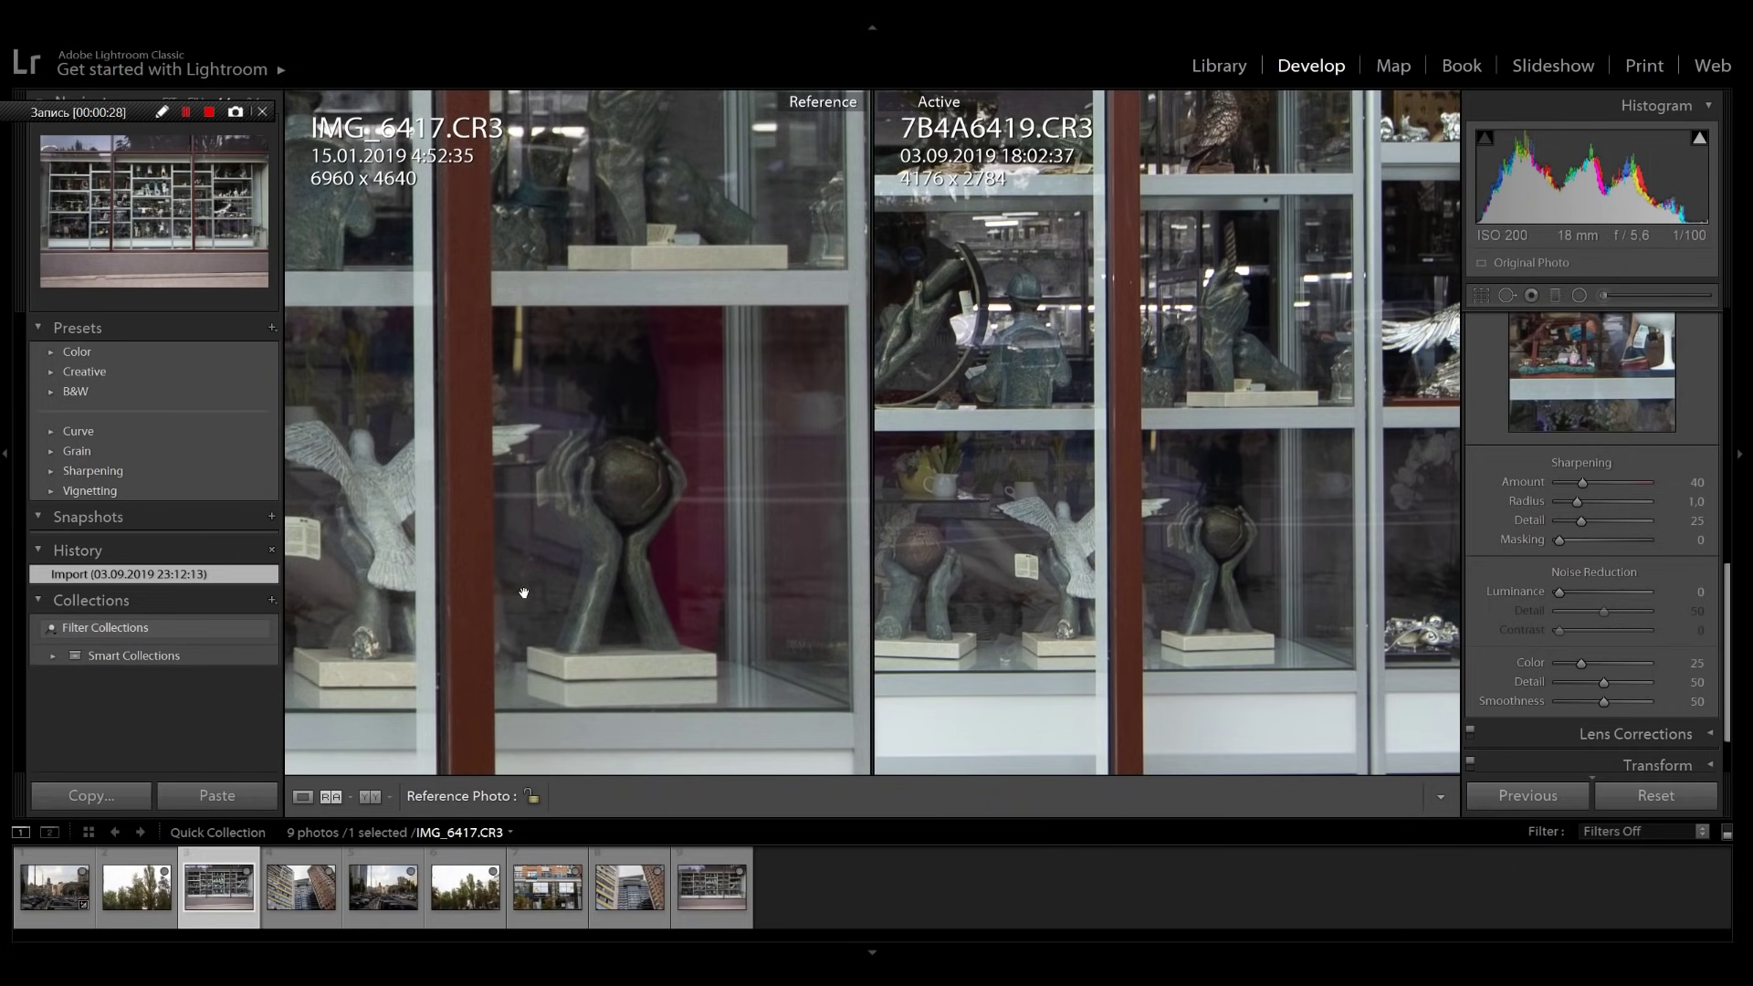
left_click_drag(530, 594, 1132, 587)
left_click_drag(882, 555, 1300, 538)
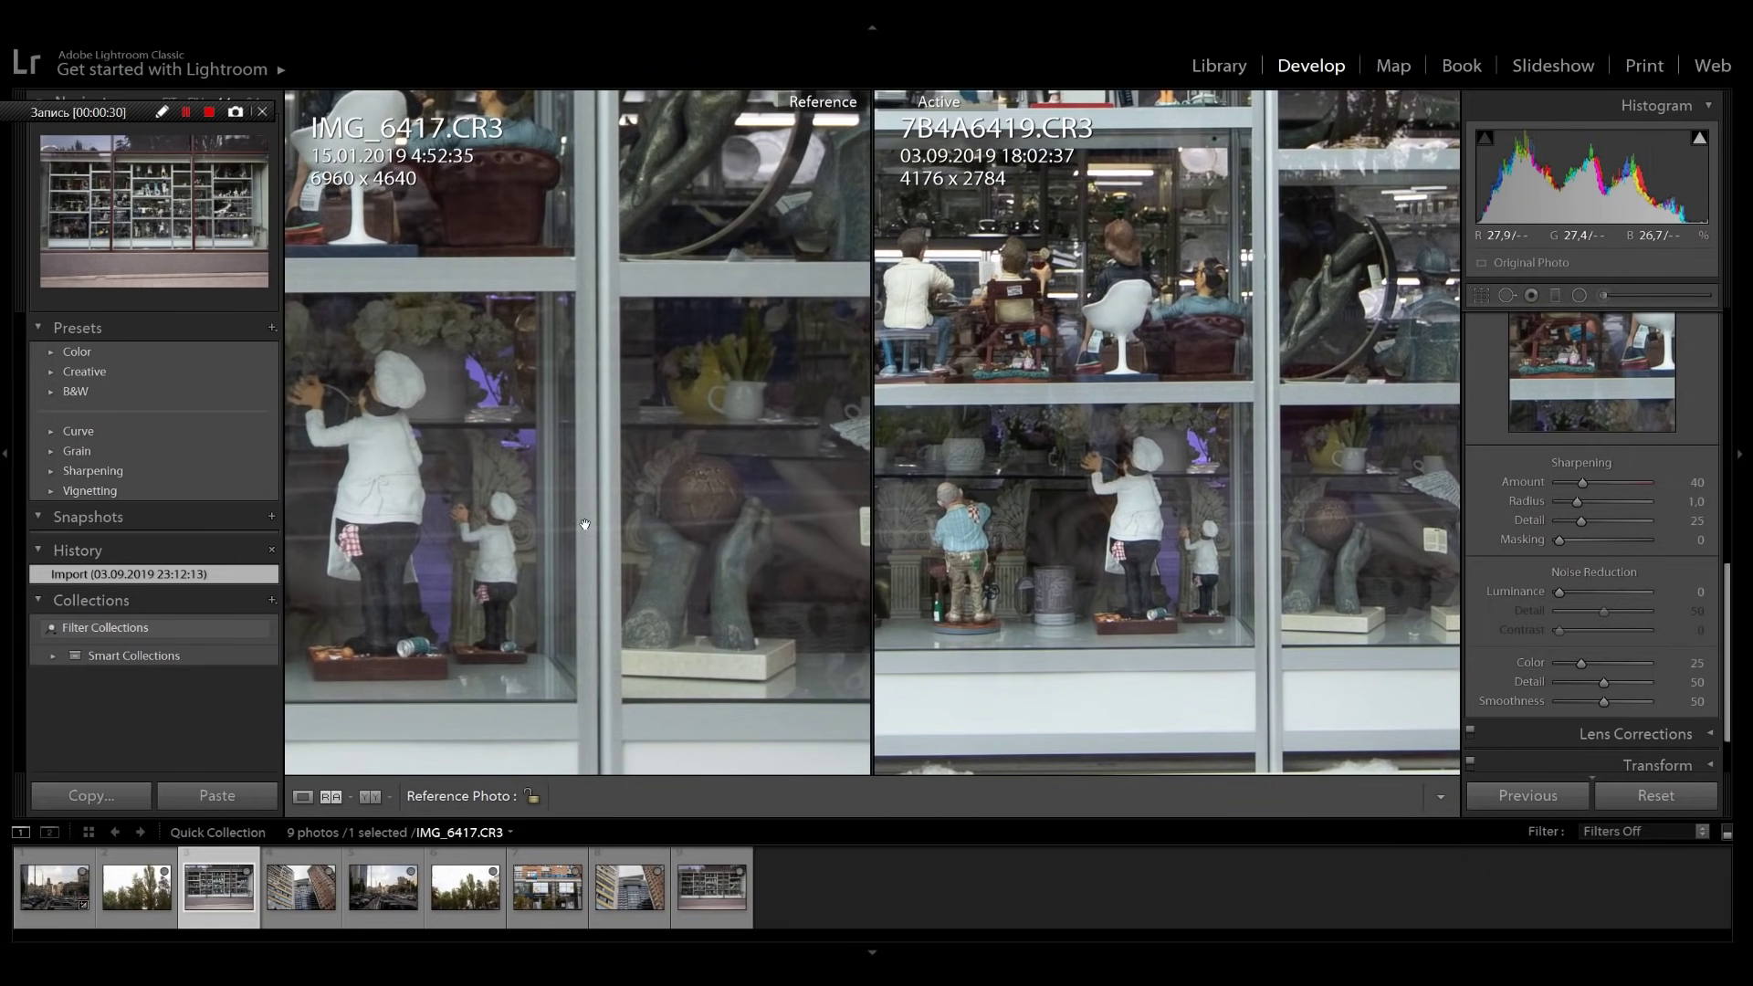
Compare the chef, seated, sailboat, motorcycle and sign-holding figurines on the shop-window shelves at close range in IMG_6417 and 7B4A6419
left_click_drag(584, 527, 705, 554)
left_click_drag(1112, 624, 1115, 617)
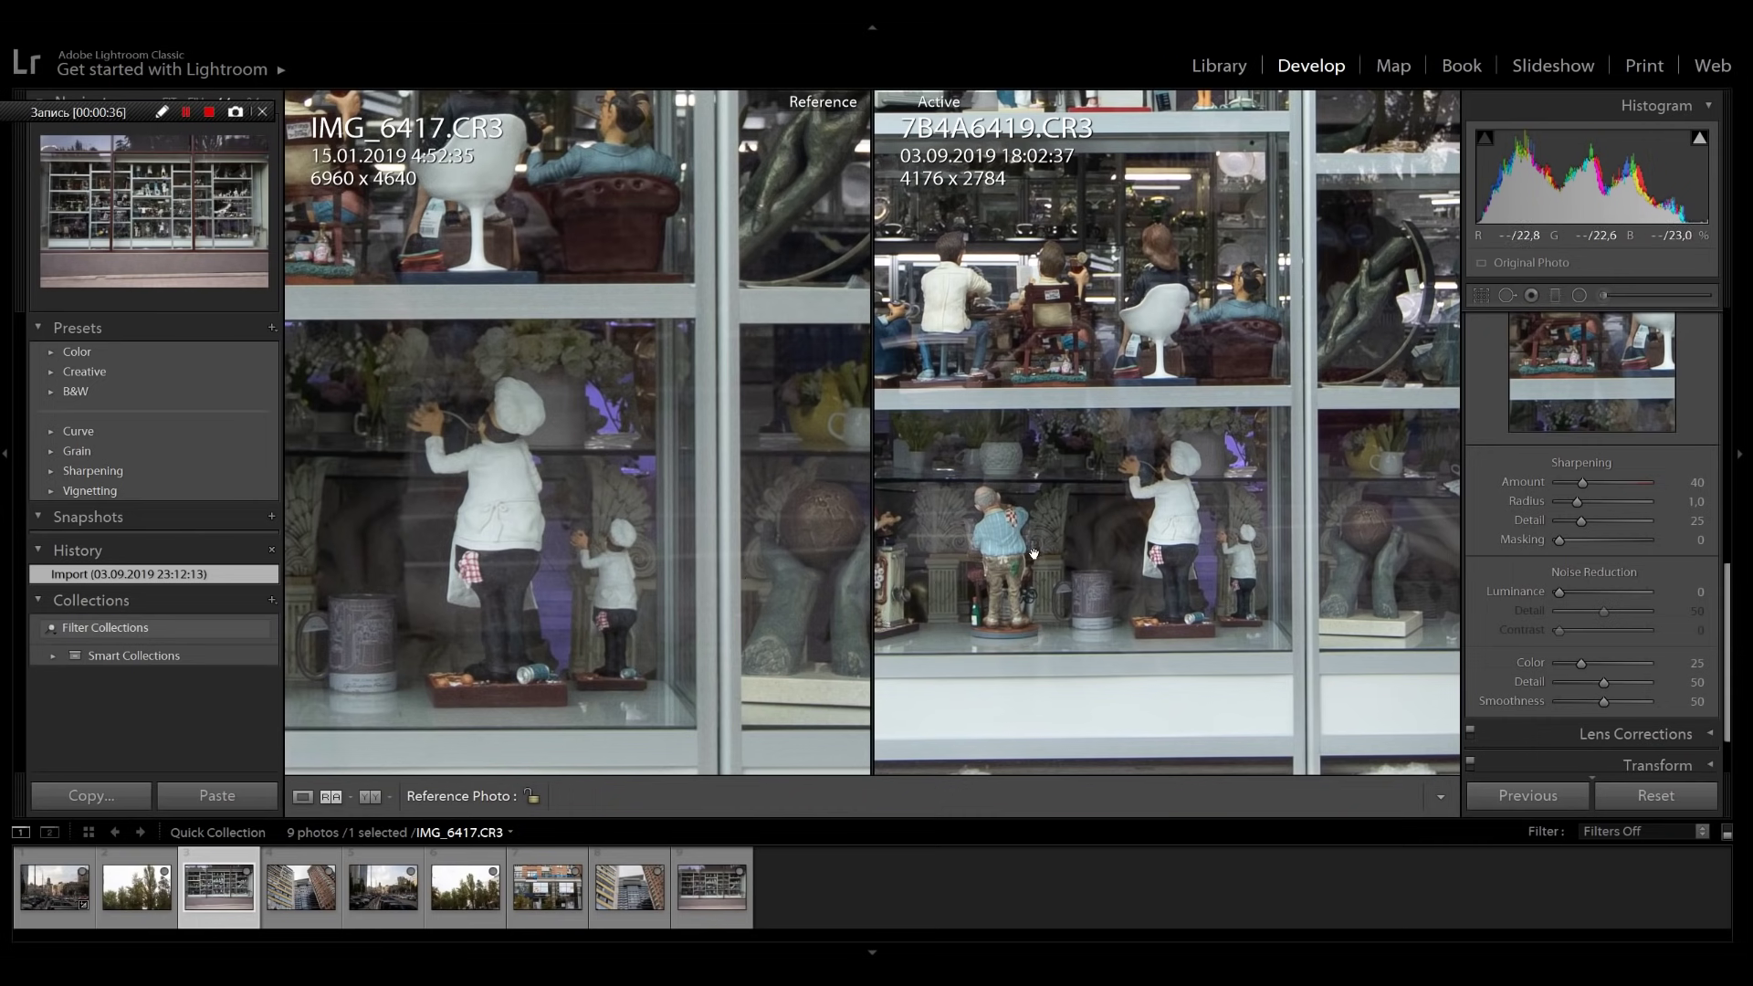
left_click_drag(1078, 546, 1152, 595)
left_click_drag(821, 517, 921, 572)
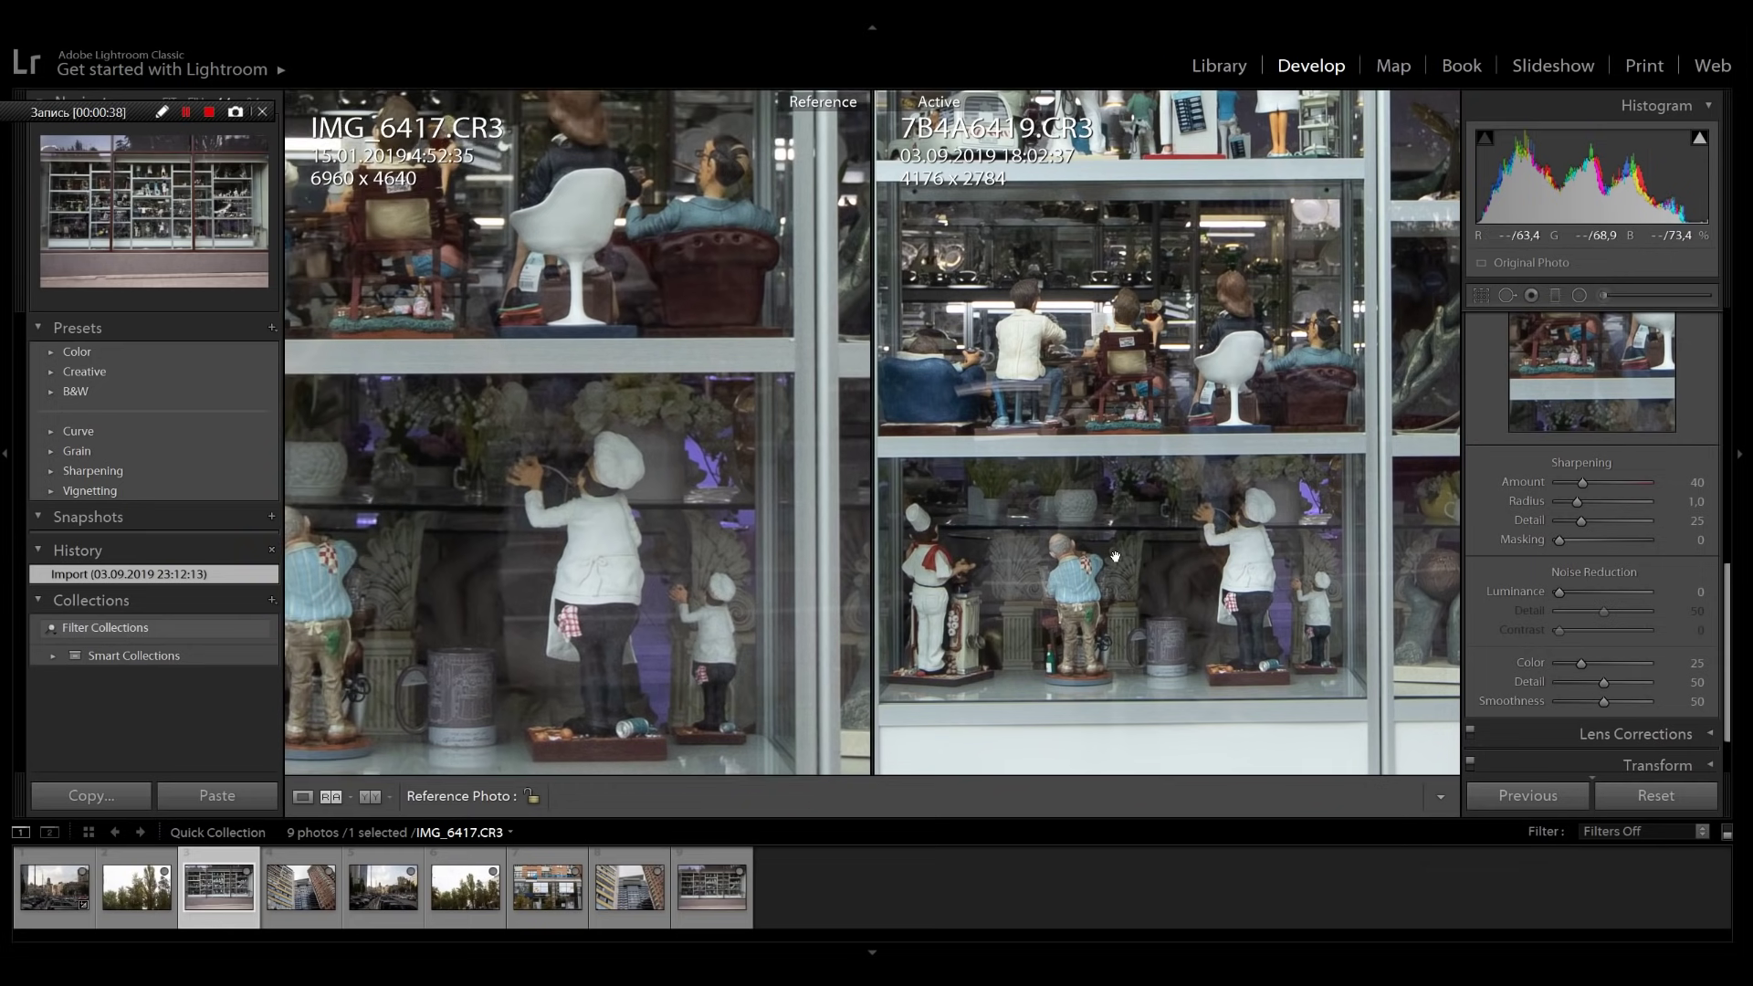
left_click_drag(1115, 556, 1308, 558)
left_click_drag(653, 557, 840, 593)
left_click_drag(1050, 576, 1107, 583)
left_click_drag(655, 549, 729, 557)
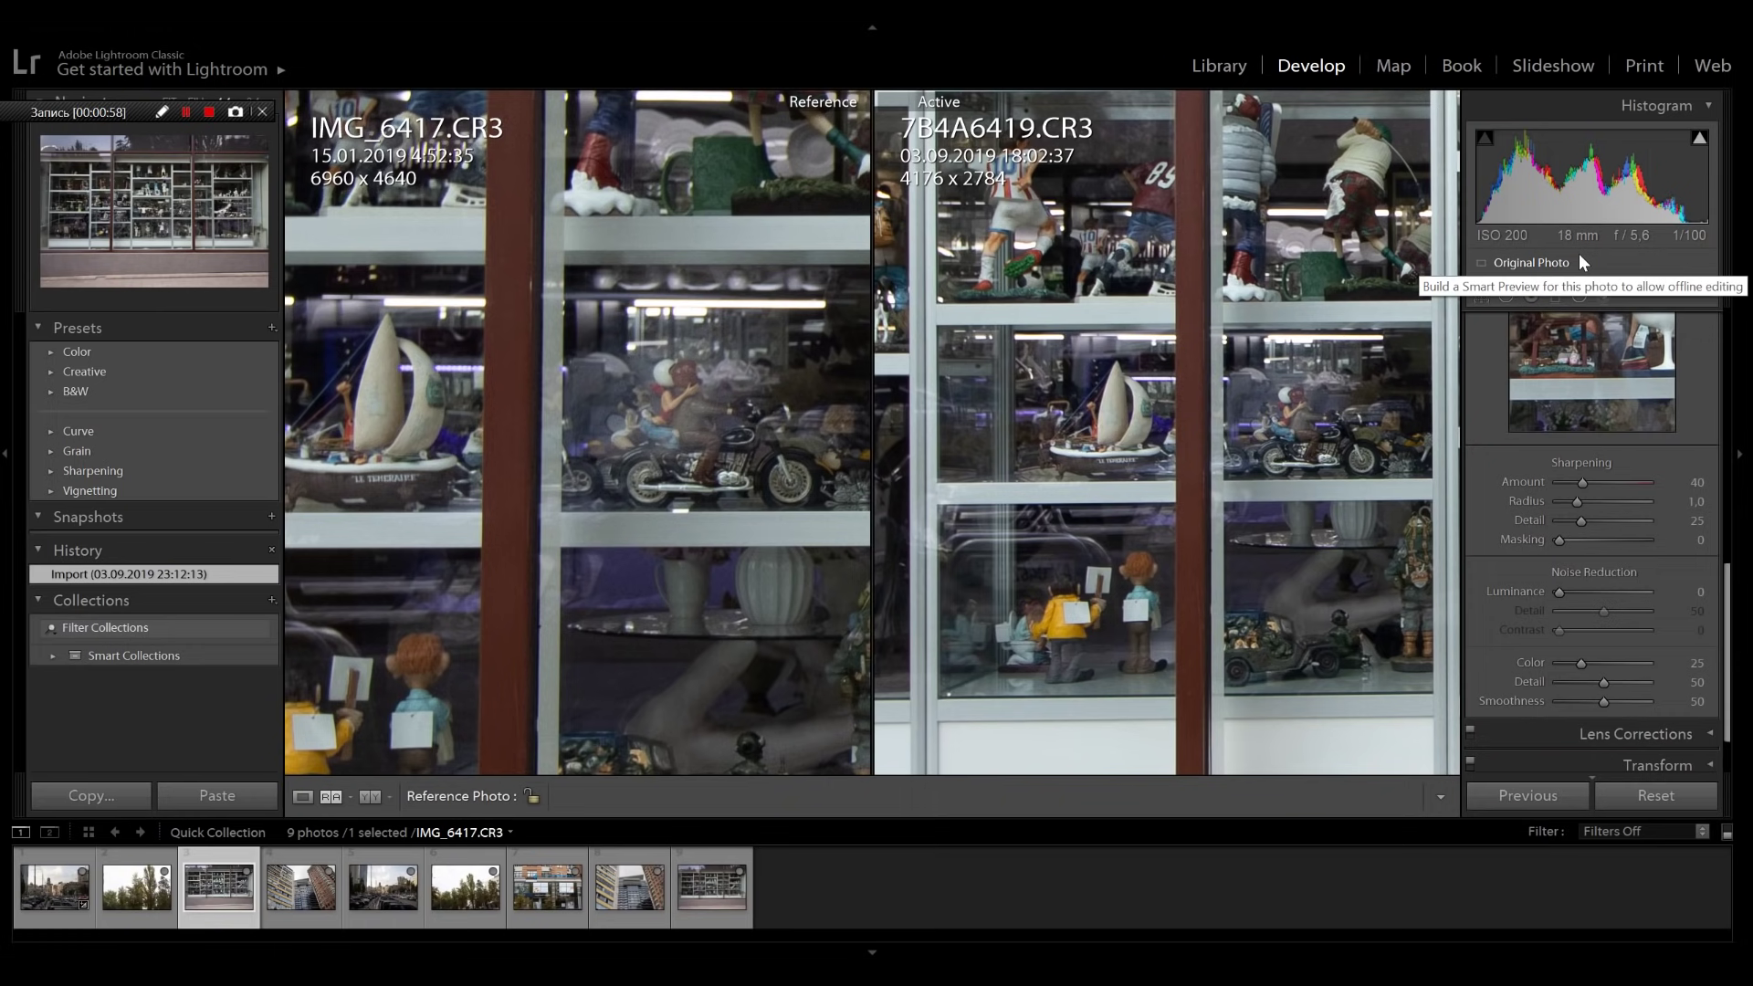
Fit both shop-window photos fully in view and return to the Library's thumbnail grid of the Quick Collection
left_click(1168, 563)
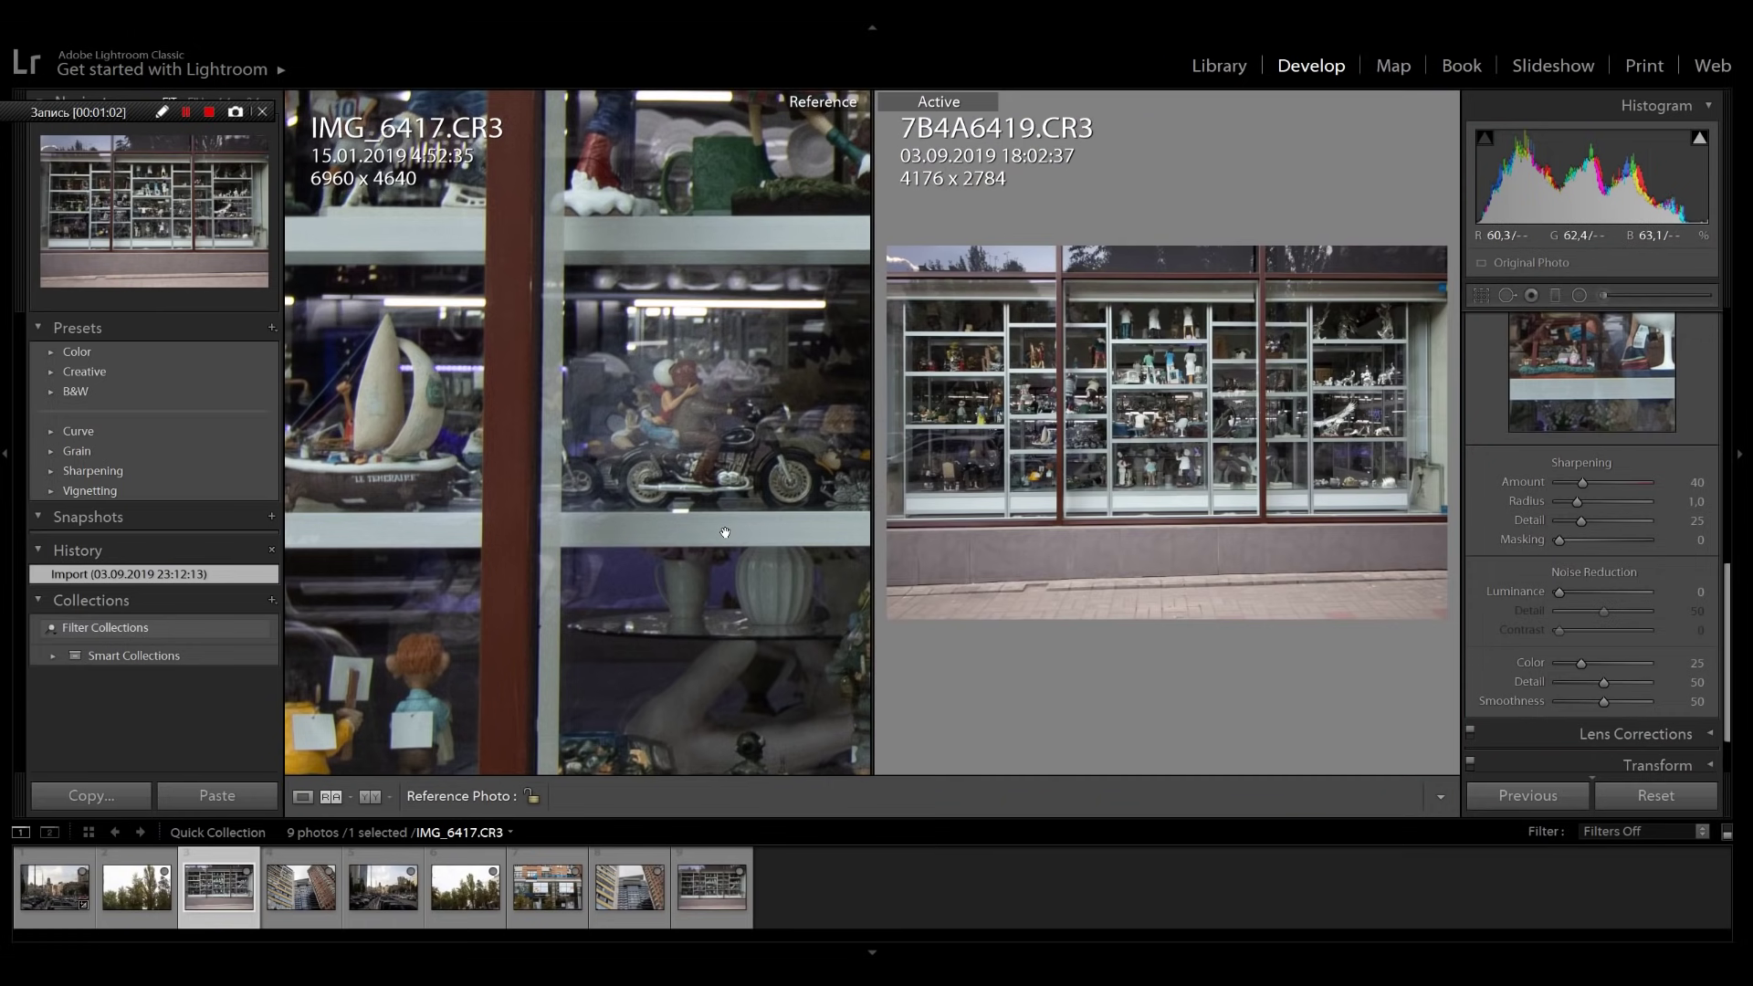
left_click(726, 533)
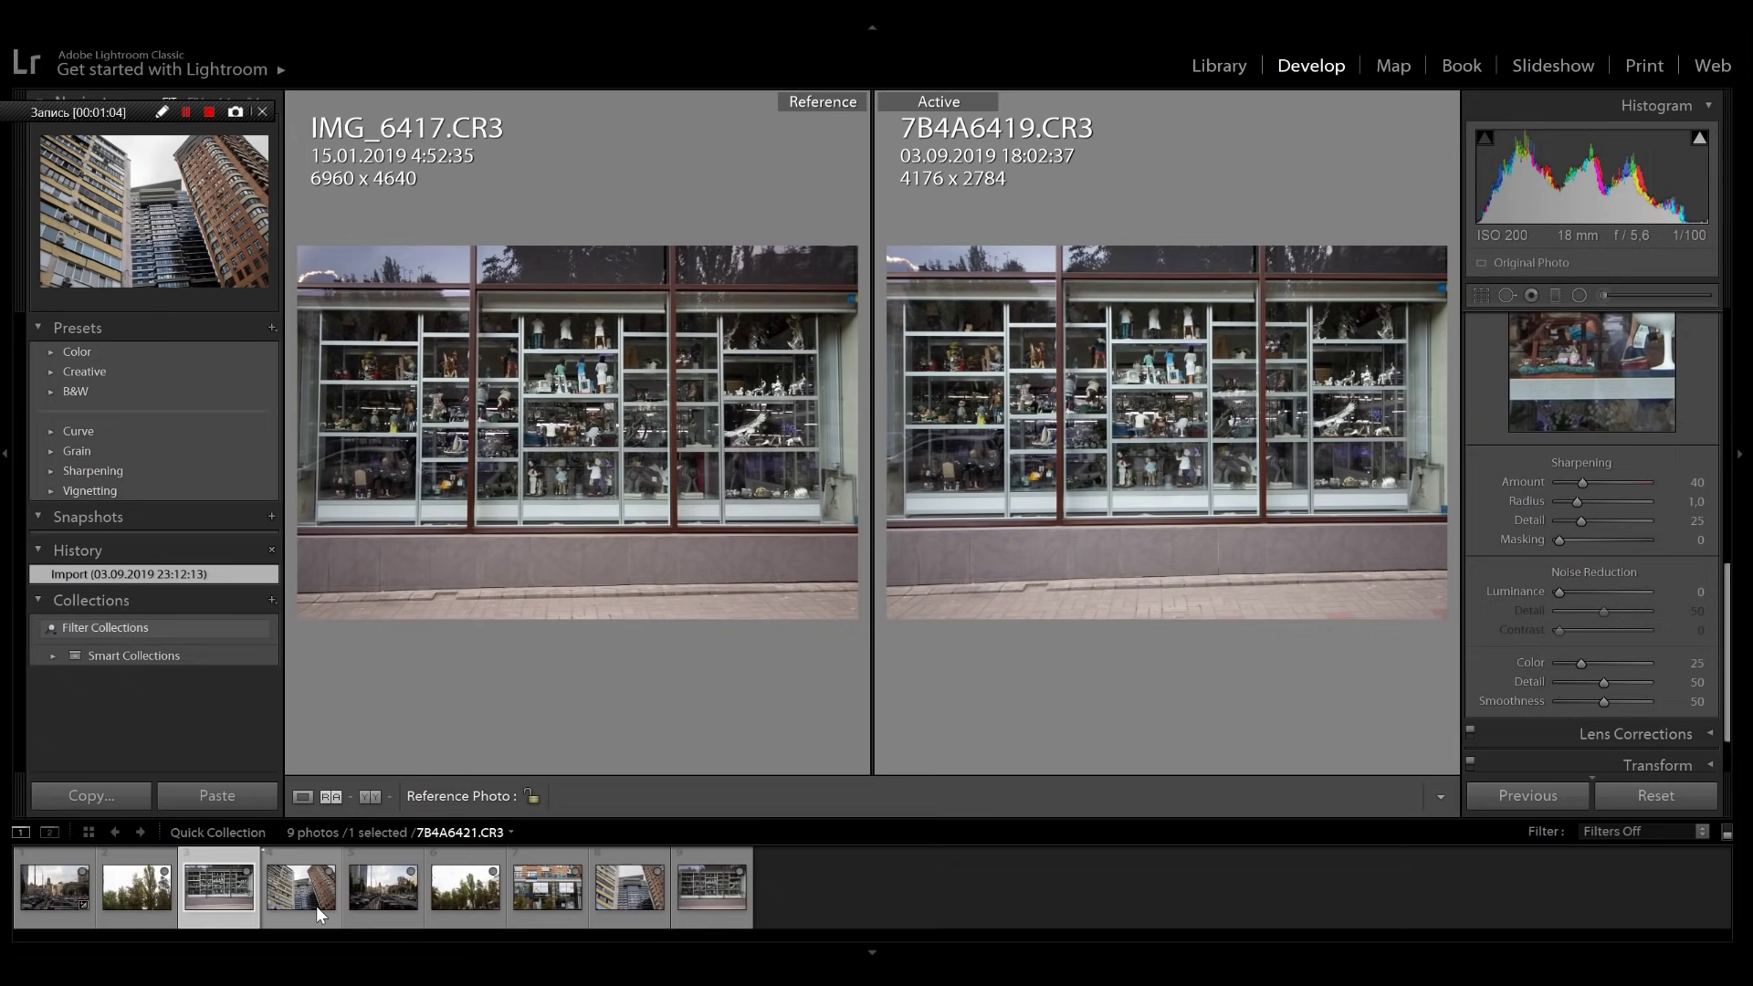
left_click(1237, 68)
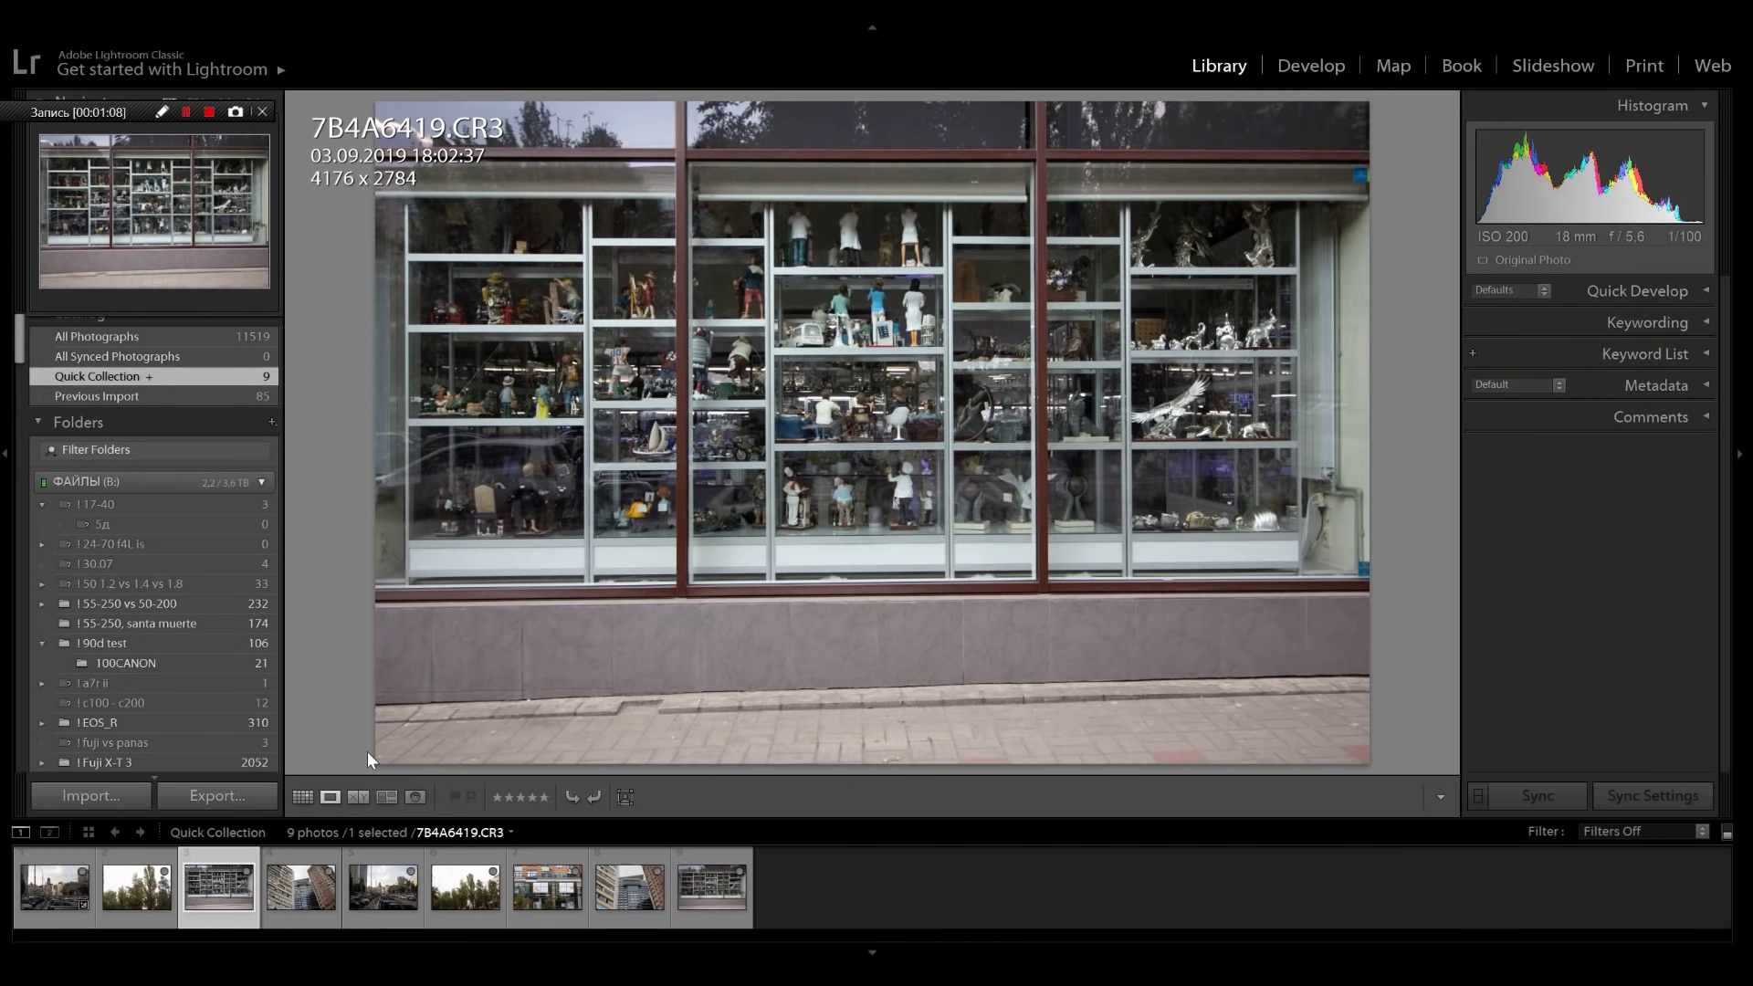
left_click(303, 796)
left_click(883, 103)
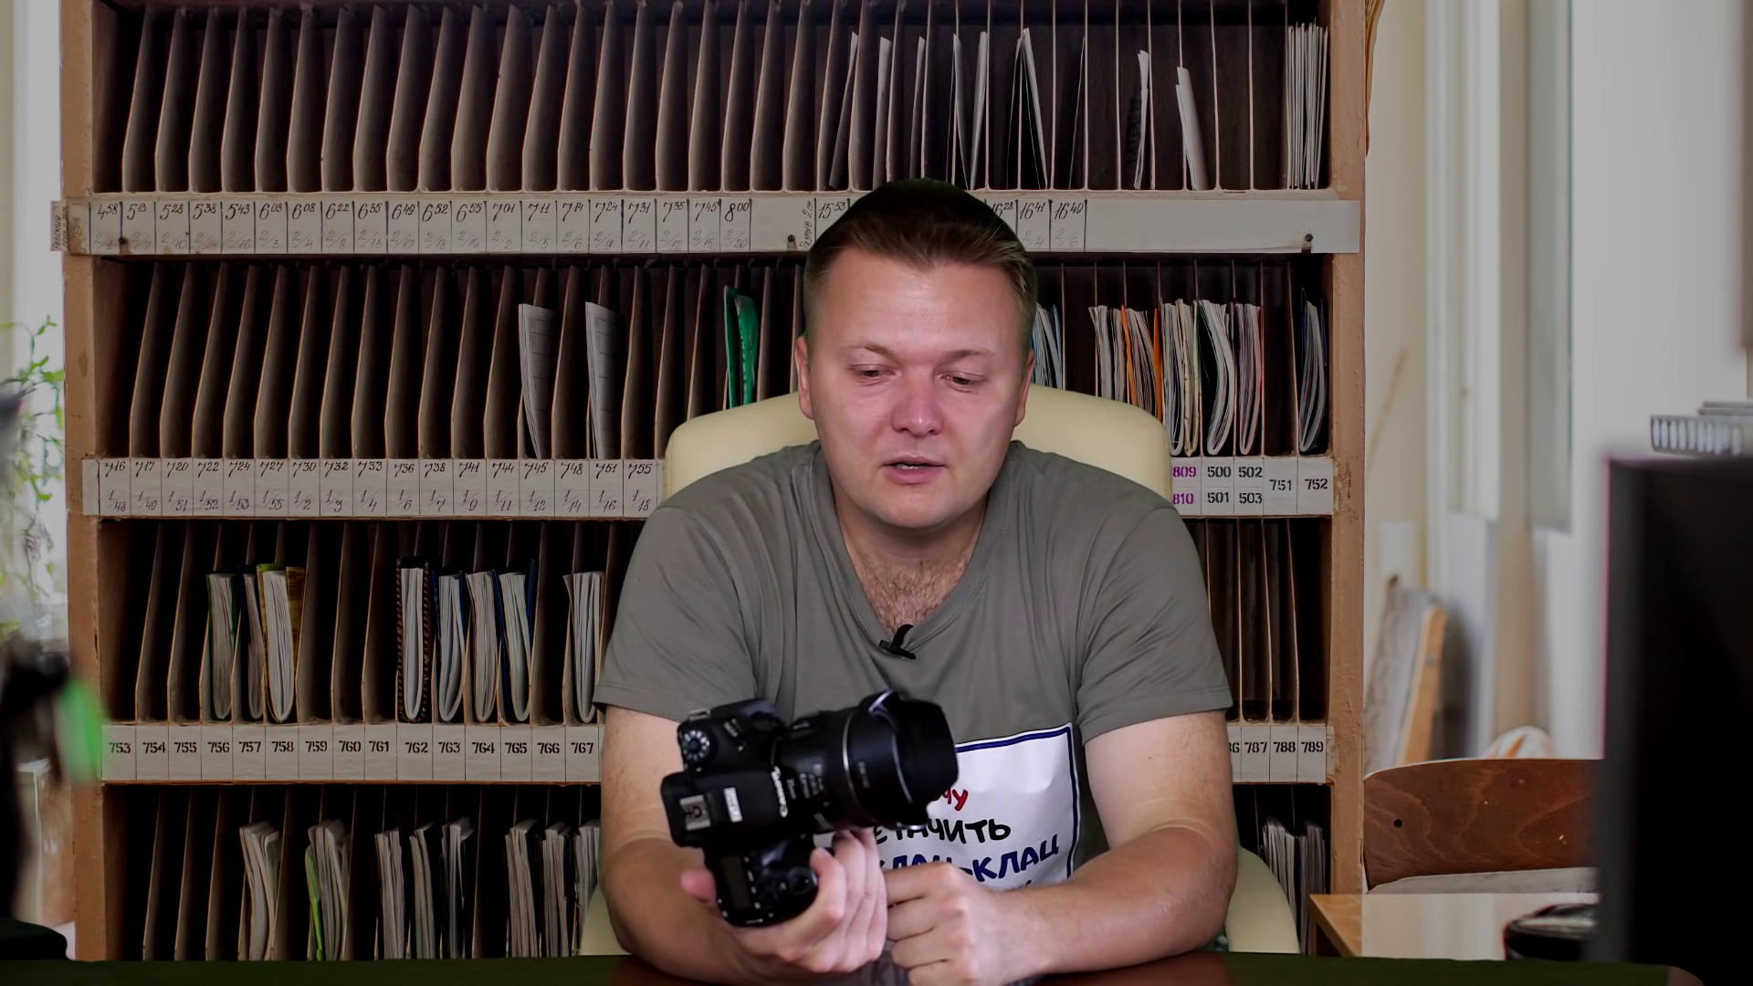